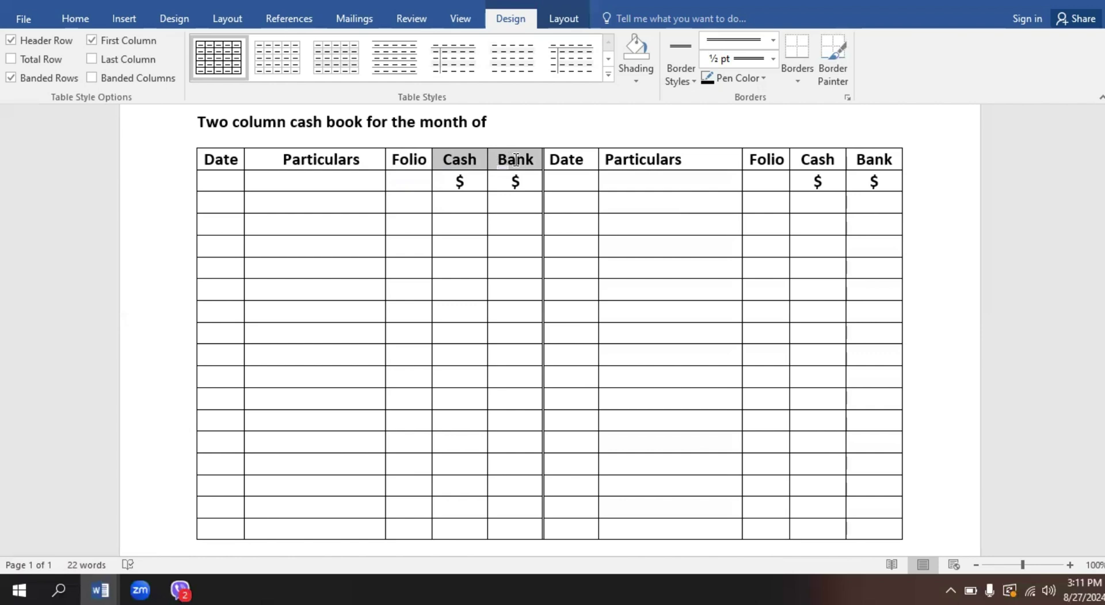
Review the cash book template's title and the column headings on both sides of the table
{"action": "left_click", "coordinate": [477, 308]}
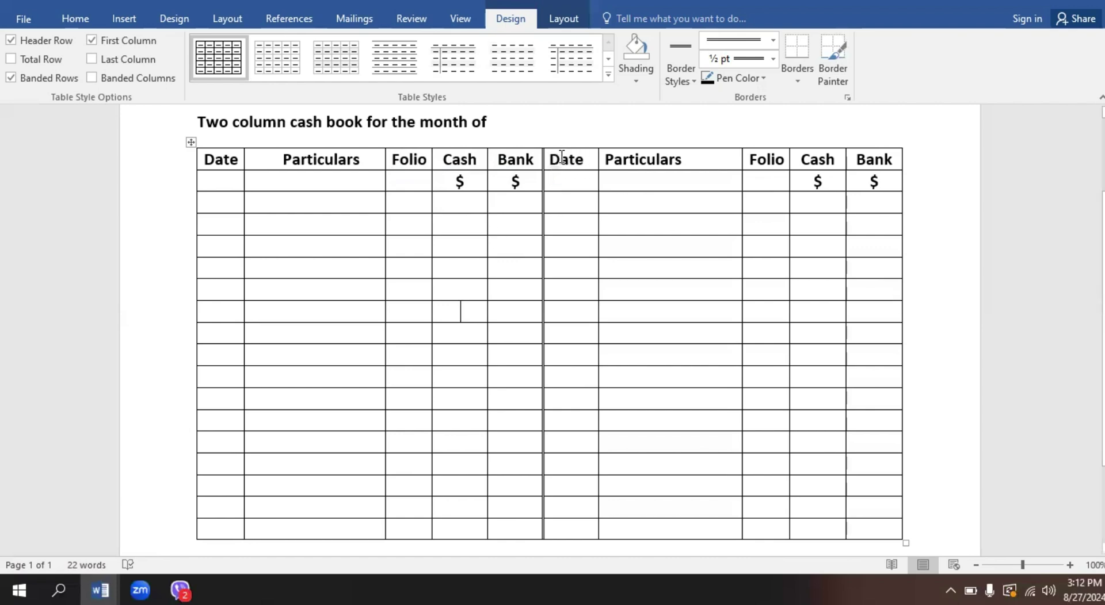
{"action": "left_click_drag", "start_coordinate": [567, 161], "coordinate": [860, 159]}
{"action": "left_click", "coordinate": [677, 206]}
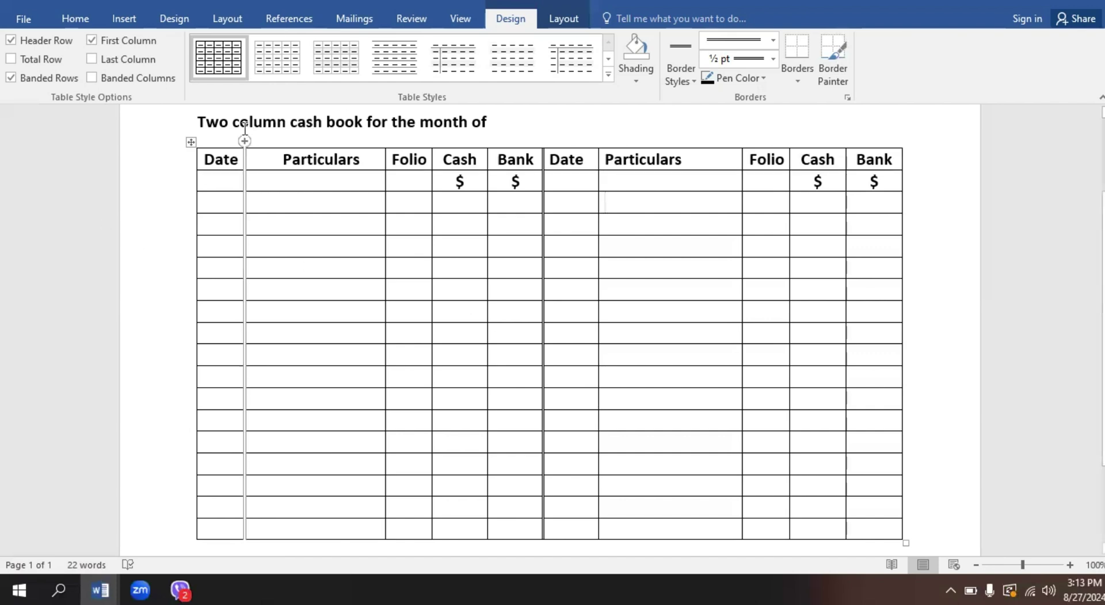
{"action": "mouse_move", "coordinate": [230, 139]}
{"action": "left_click_drag", "start_coordinate": [199, 121], "coordinate": [501, 124]}
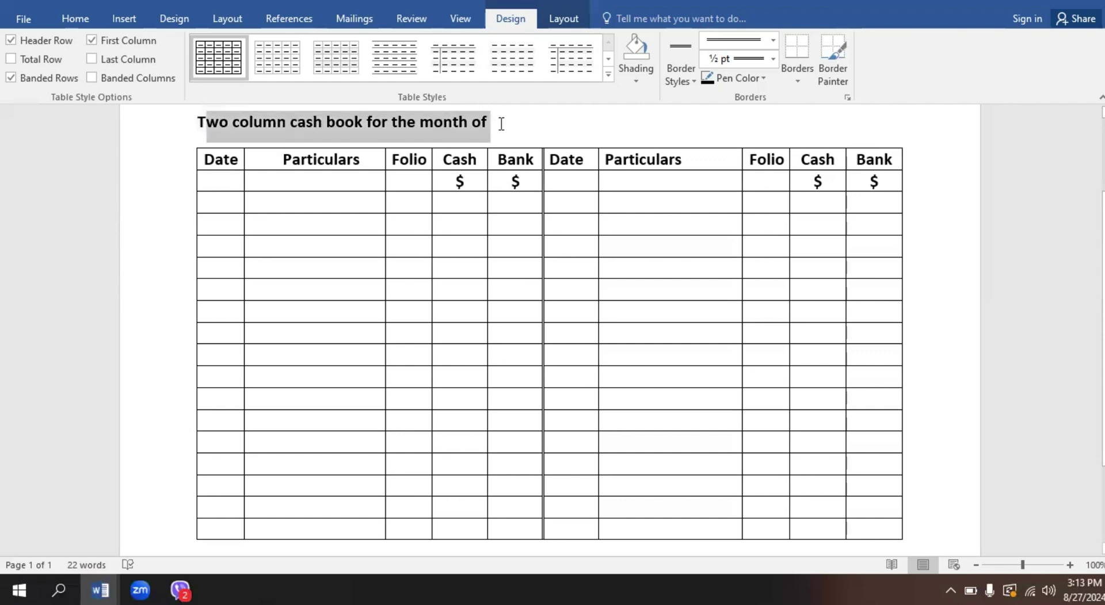
{"action": "left_click", "coordinate": [454, 405]}
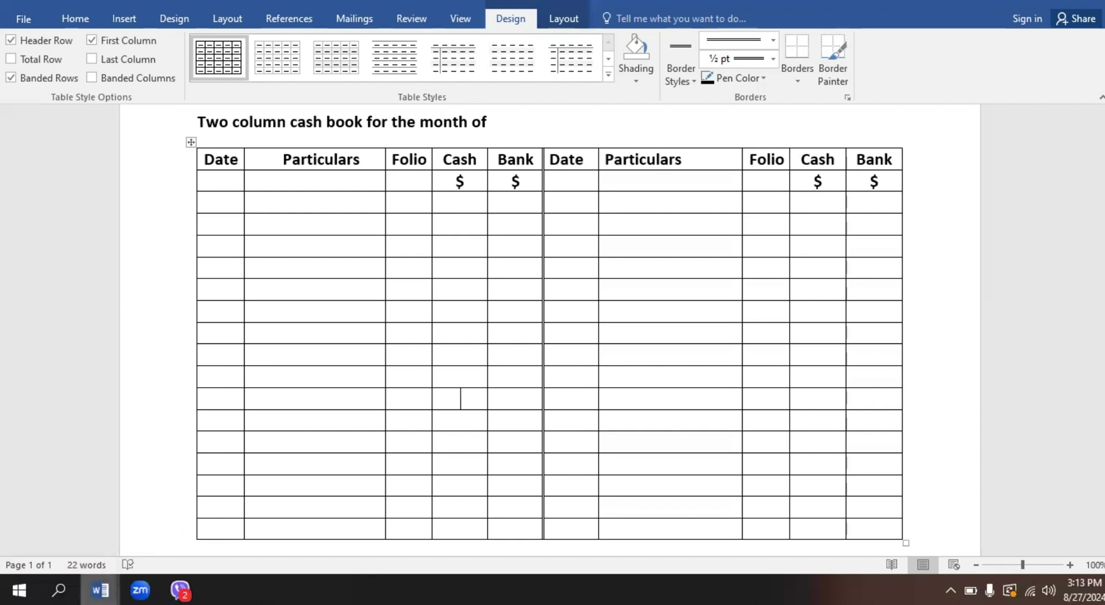
Switch to the UMZ1111 document and highlight the line "Required: Two column cash book for the month of July." in yellow
{"action": "mouse_move", "coordinate": [100, 590]}
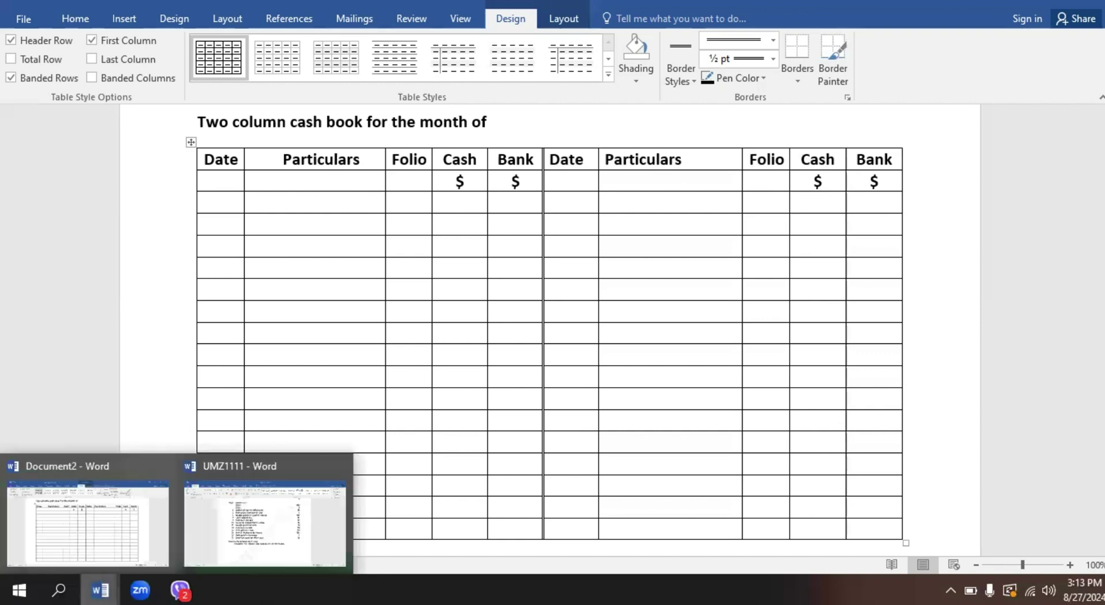
{"action": "left_click", "coordinate": [278, 530]}
{"action": "scroll", "coordinate": [640, 305], "scroll_direction": "up", "scroll_amount": 3}
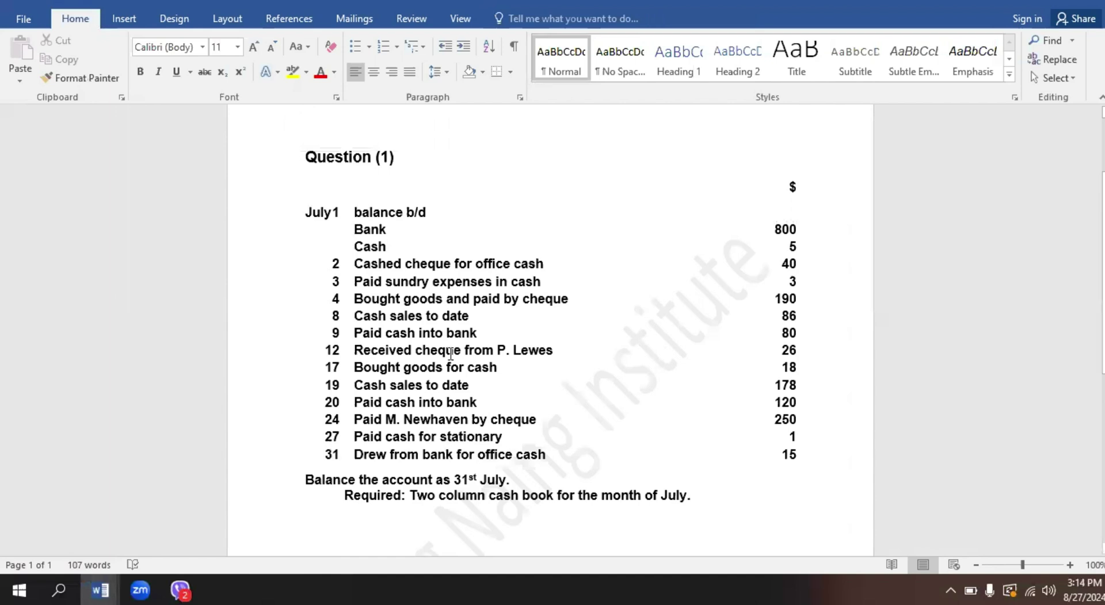
{"action": "scroll", "coordinate": [451, 354], "scroll_direction": "down", "scroll_amount": 1}
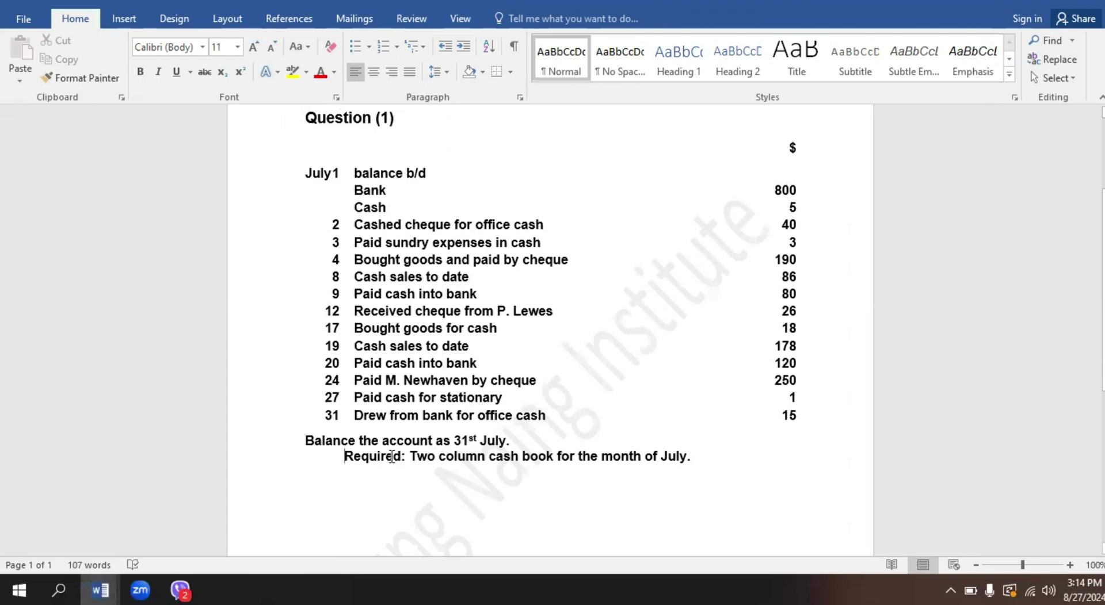
{"action": "left_click_drag", "start_coordinate": [344, 456], "coordinate": [722, 461]}
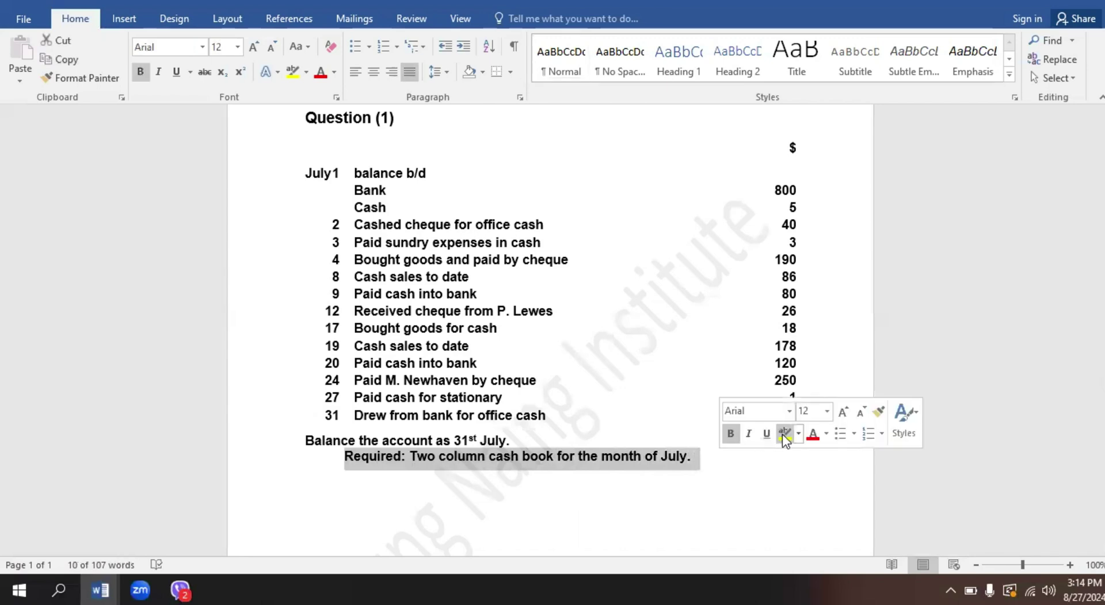
{"action": "left_click", "coordinate": [783, 434]}
{"action": "left_click", "coordinate": [573, 313]}
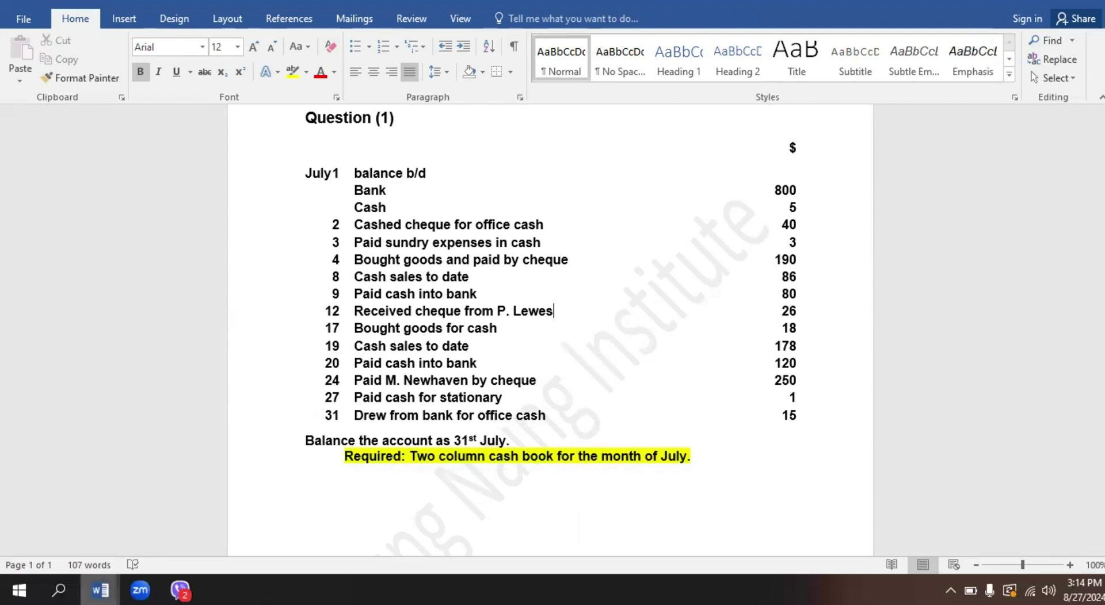
Return to Document2 and complete the cash book title by adding "July" after "for the month of"
{"action": "mouse_move", "coordinate": [100, 590]}
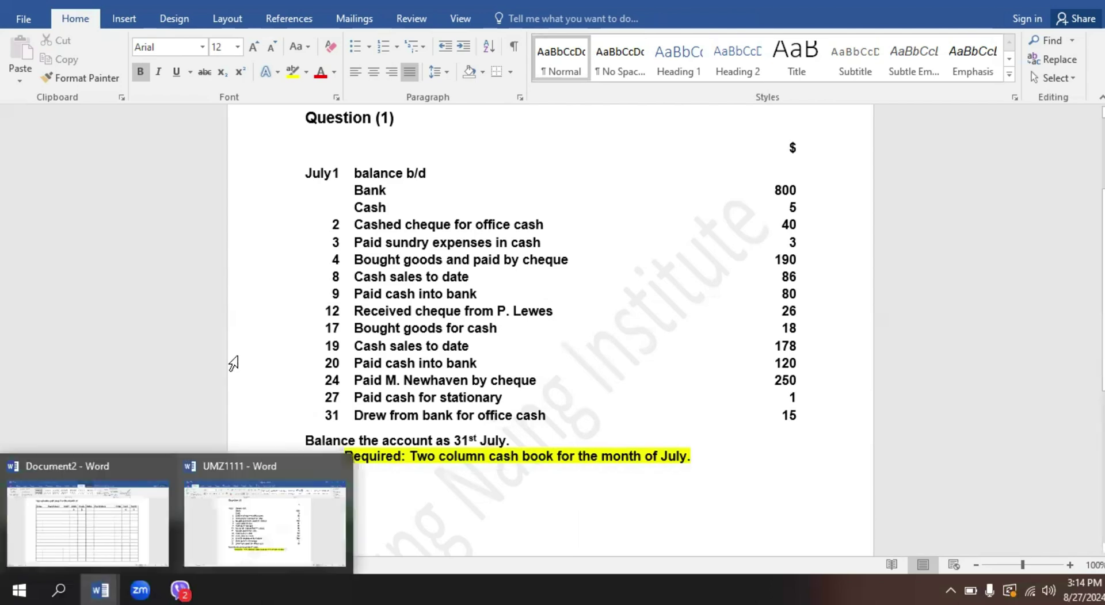
{"action": "left_click", "coordinate": [115, 518]}
{"action": "left_click", "coordinate": [517, 122]}
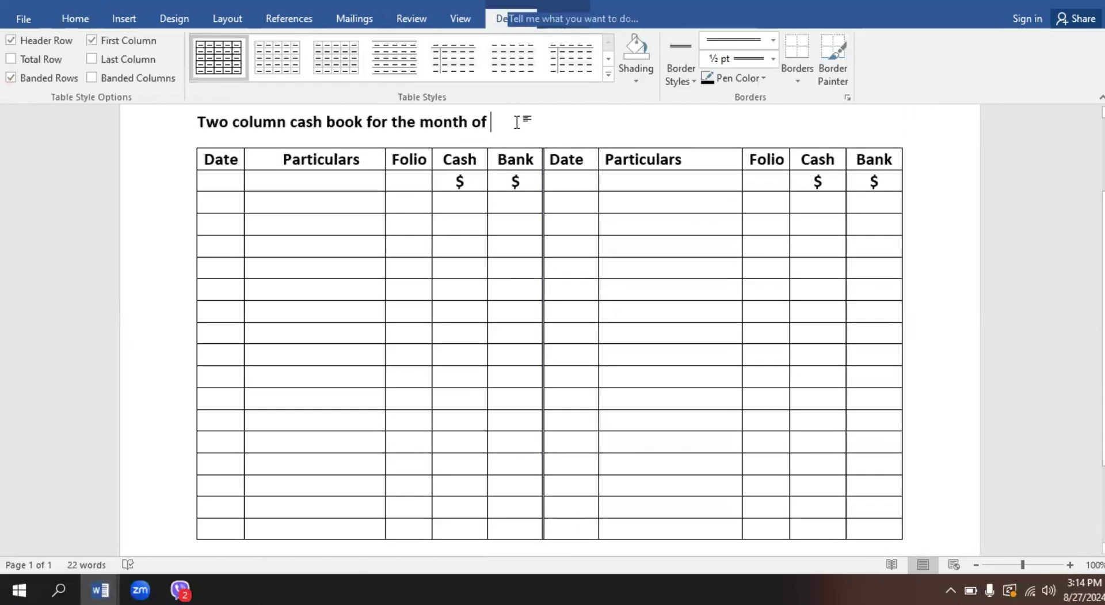
{"action": "type", "text": "J"}
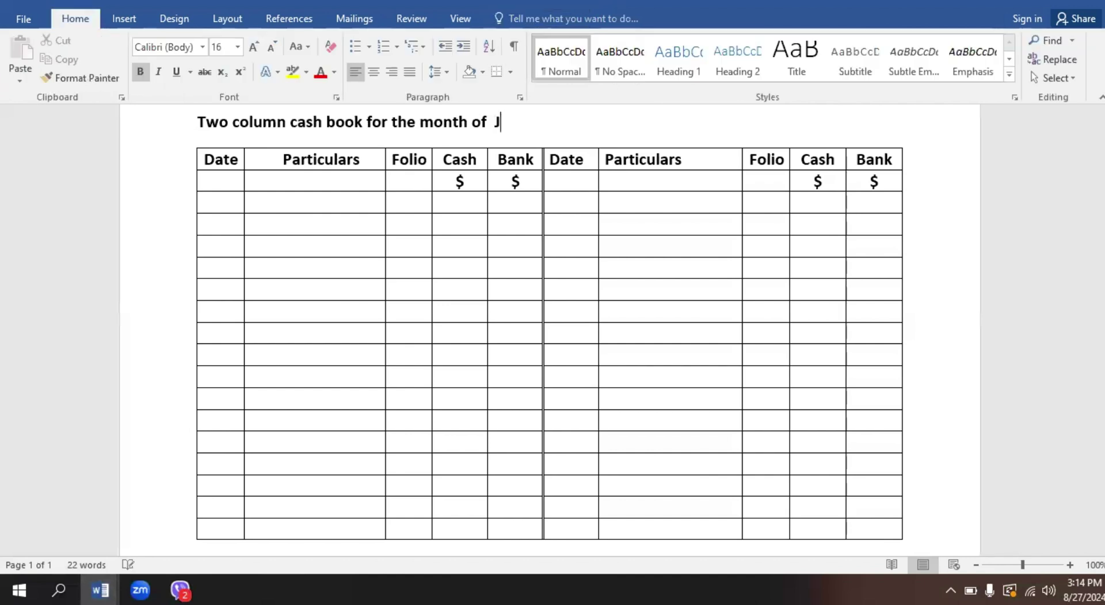
{"action": "type", "text": "uly"}
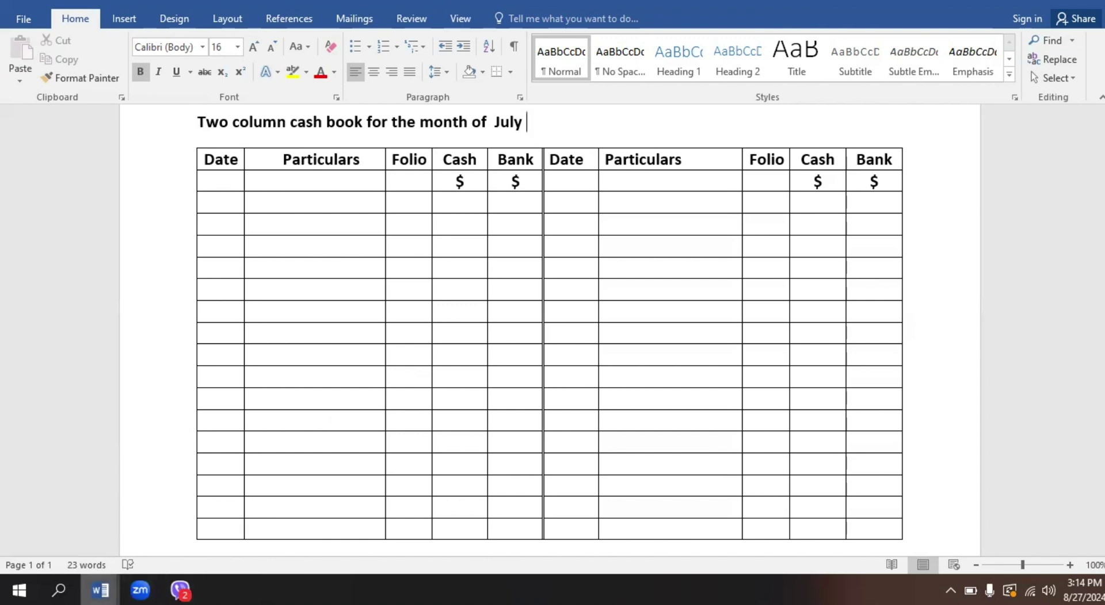
Switch to the UMZ1111 document and examine the opening bank and cash balances listed for July 1
{"action": "mouse_move", "coordinate": [100, 590]}
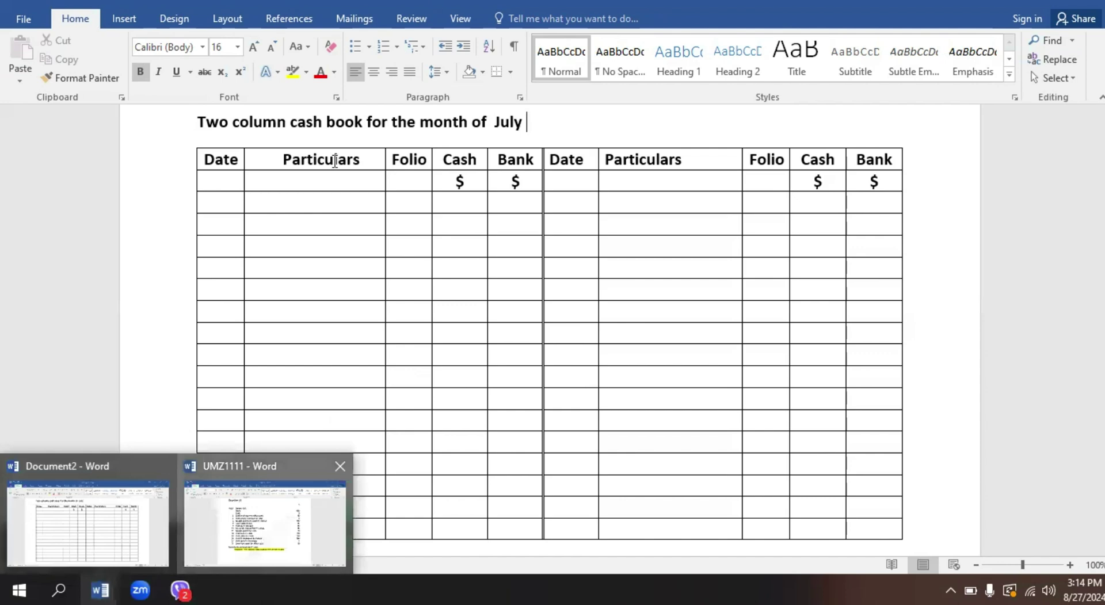
{"action": "key", "text": "alt+Tab"}
{"action": "left_click_drag", "start_coordinate": [424, 171], "coordinate": [433, 172]}
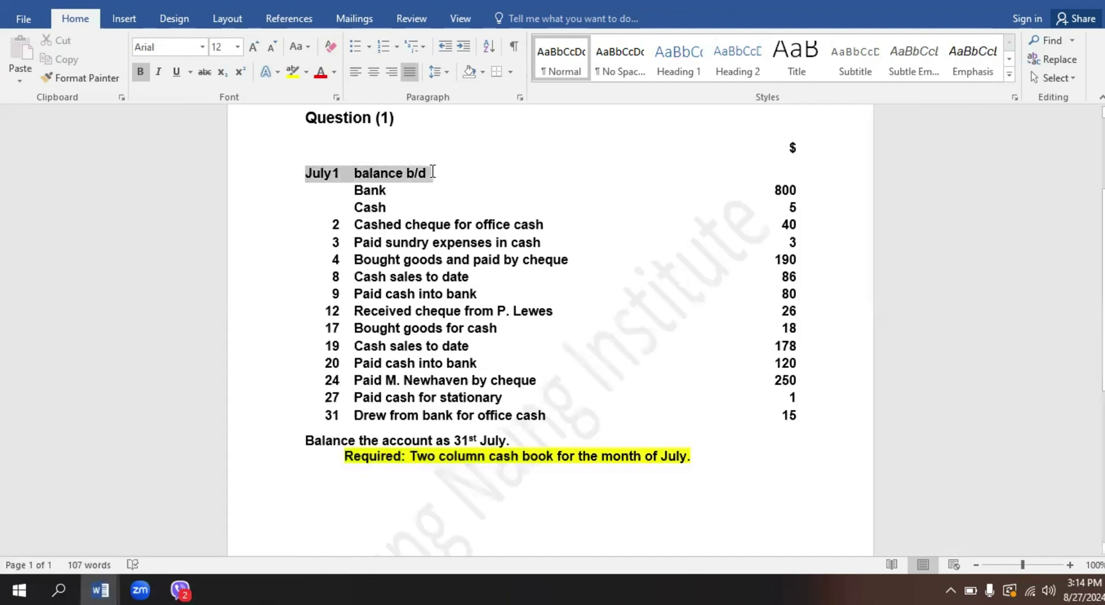
{"action": "left_click", "coordinate": [167, 277]}
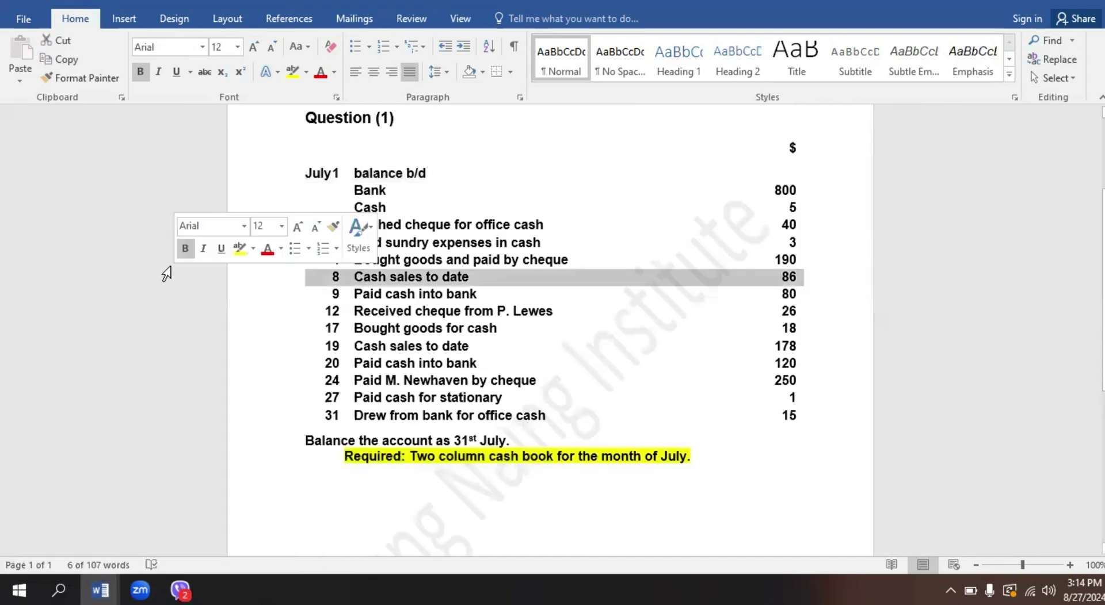
{"action": "left_click", "coordinate": [156, 331]}
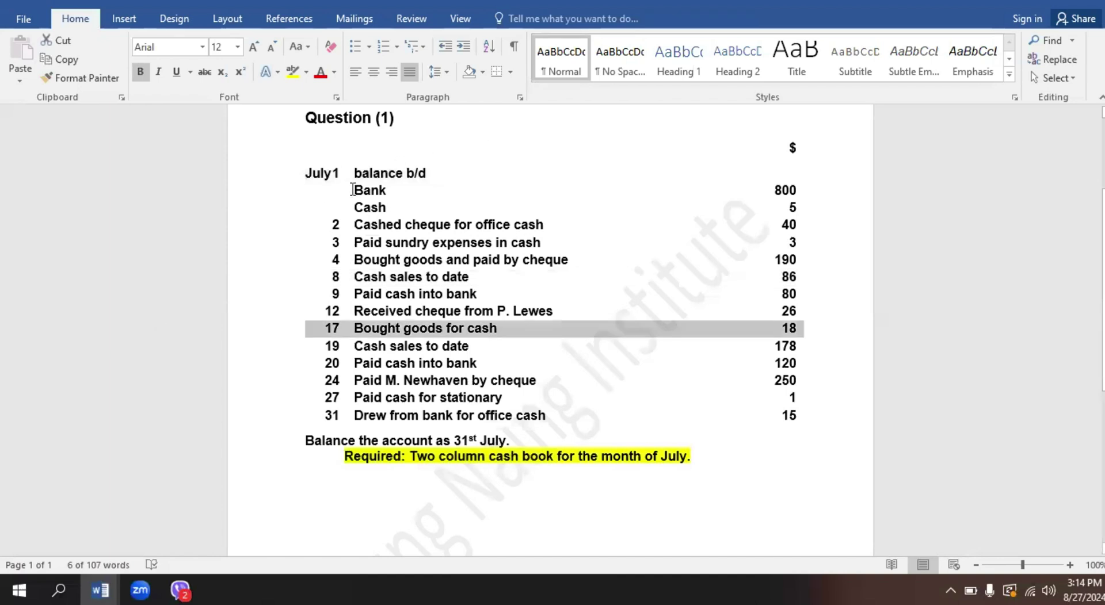
{"action": "left_click_drag", "start_coordinate": [353, 190], "coordinate": [806, 196]}
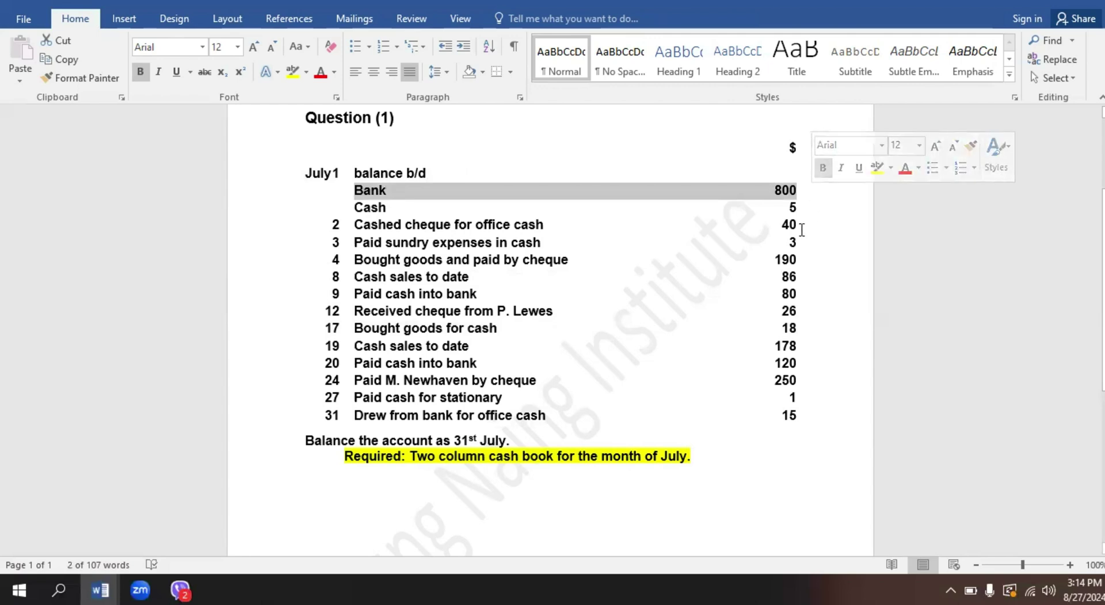
{"action": "left_click_drag", "start_coordinate": [150, 225], "coordinate": [158, 210]}
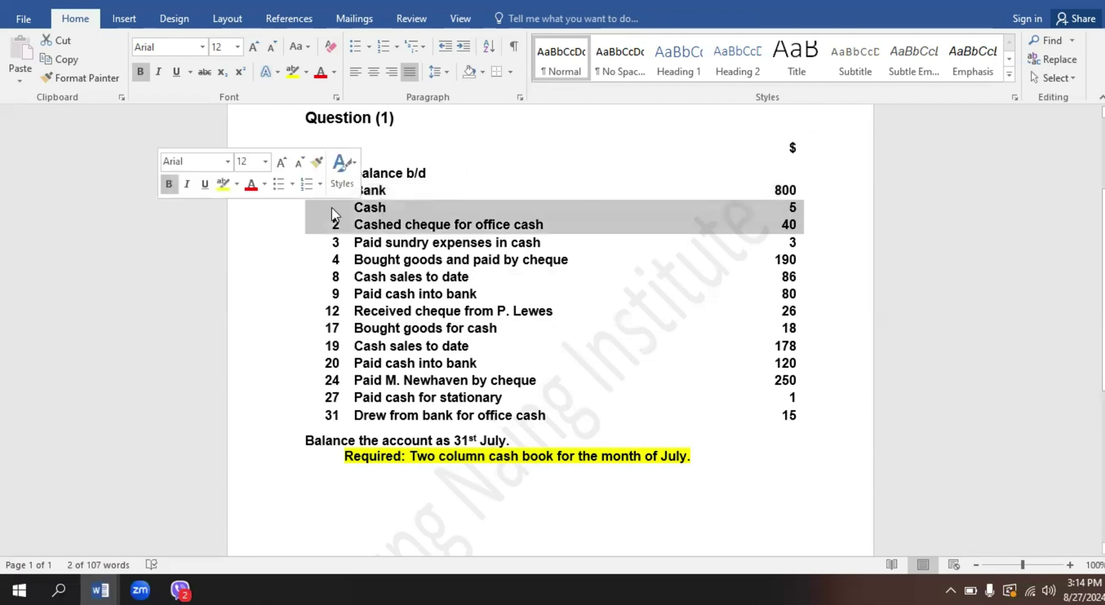
{"action": "left_click", "coordinate": [166, 262]}
{"action": "left_click", "coordinate": [500, 173]}
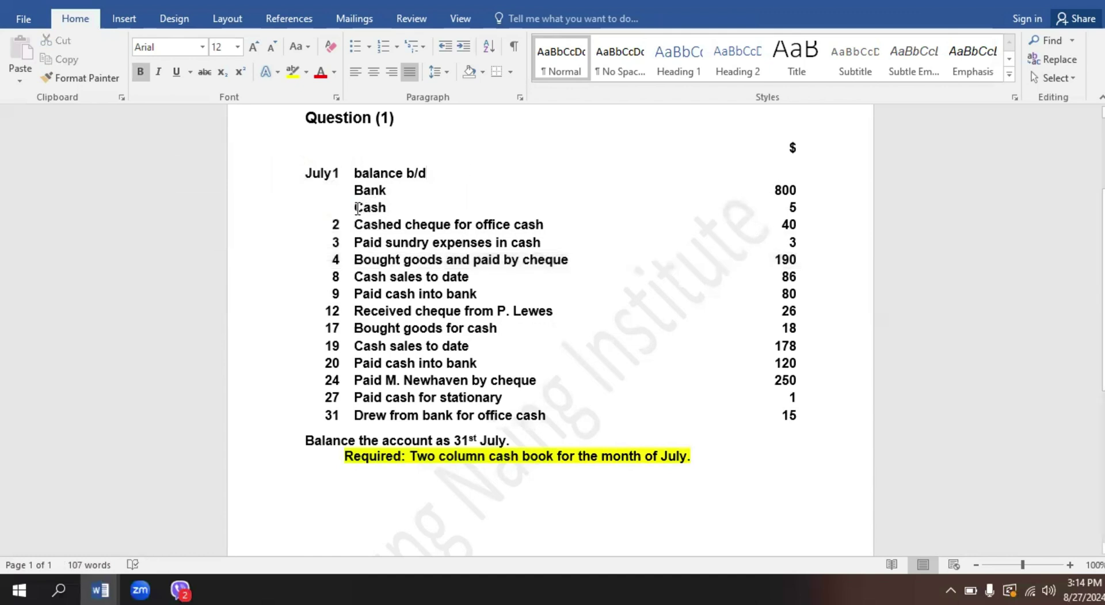
{"action": "left_click_drag", "start_coordinate": [355, 208], "coordinate": [798, 202]}
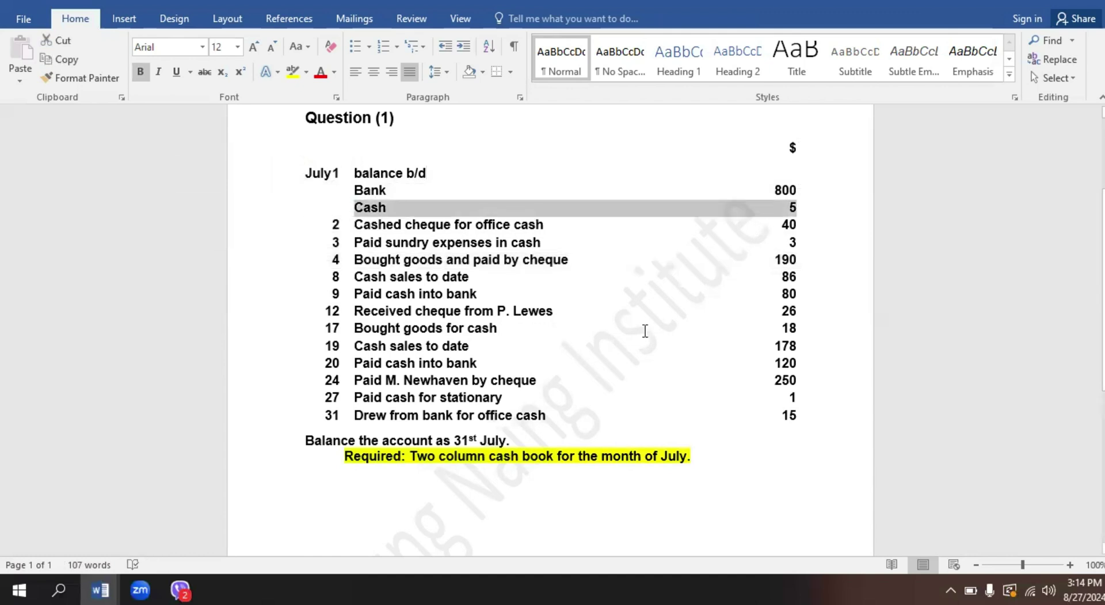
{"action": "left_click", "coordinate": [668, 320]}
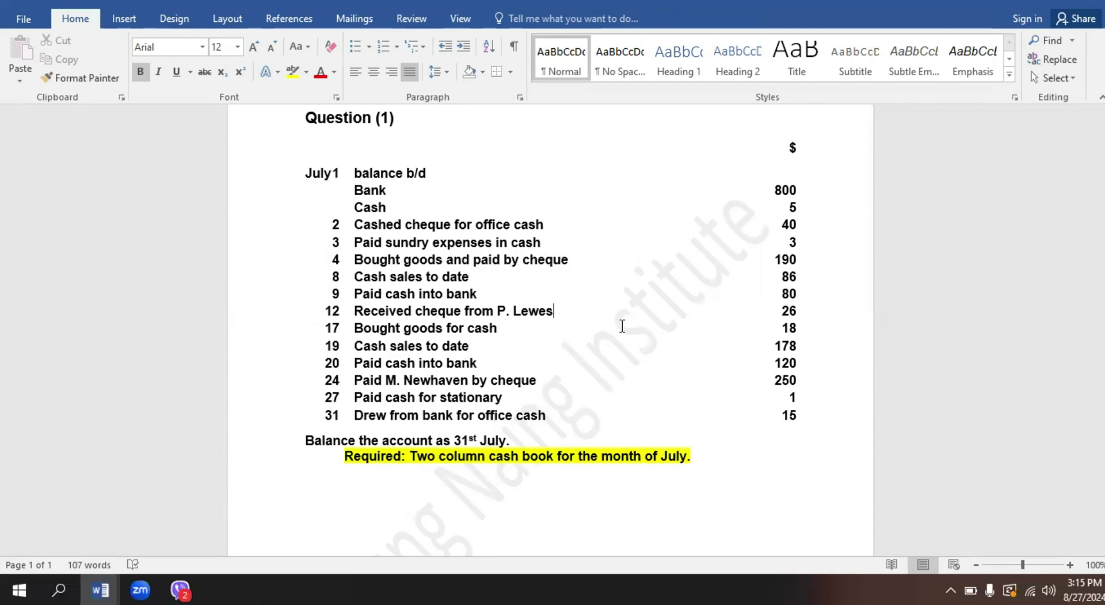
{"action": "left_click_drag", "start_coordinate": [352, 208], "coordinate": [804, 206]}
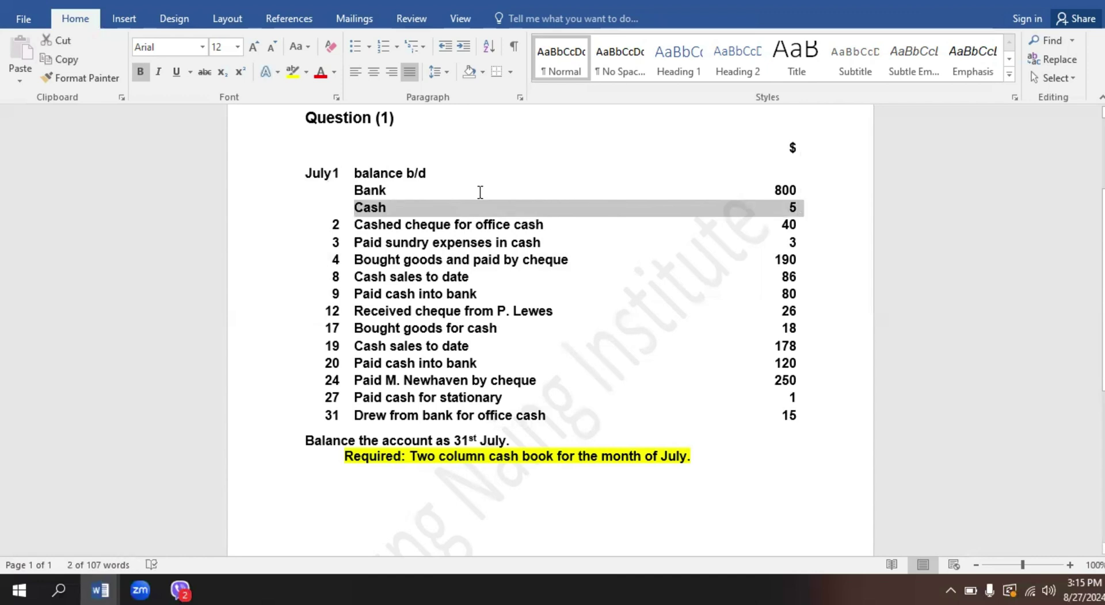
{"action": "left_click", "coordinate": [476, 176]}
{"action": "left_click_drag", "start_coordinate": [356, 191], "coordinate": [789, 195]}
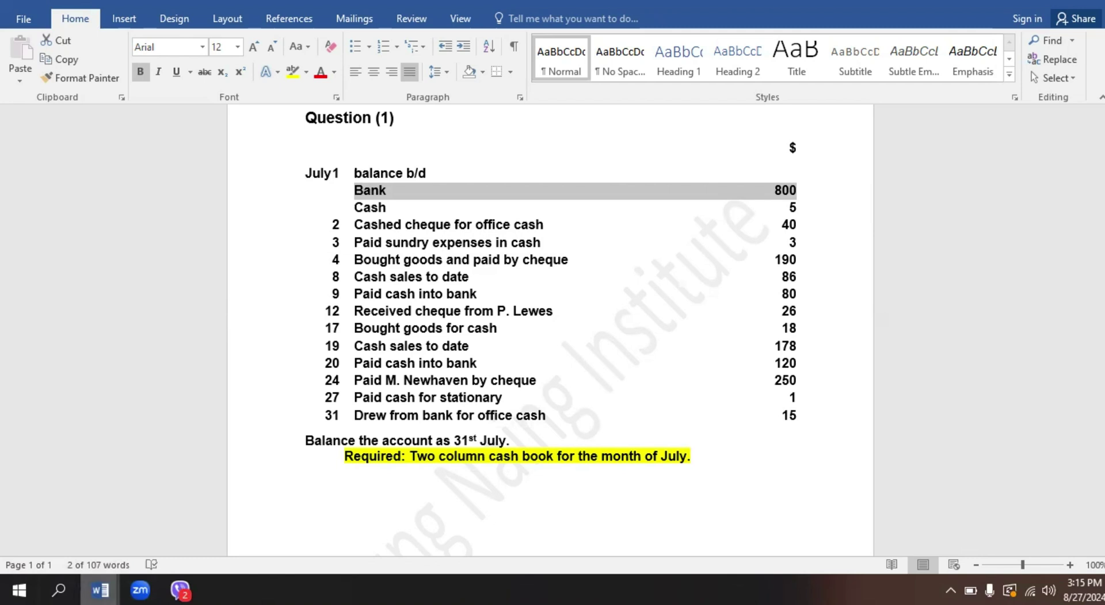
In Document2, fill the first empty row of the table's left half with July1, Balance b/d, 5 under Cash and 800 under Bank
{"action": "left_click", "coordinate": [97, 575]}
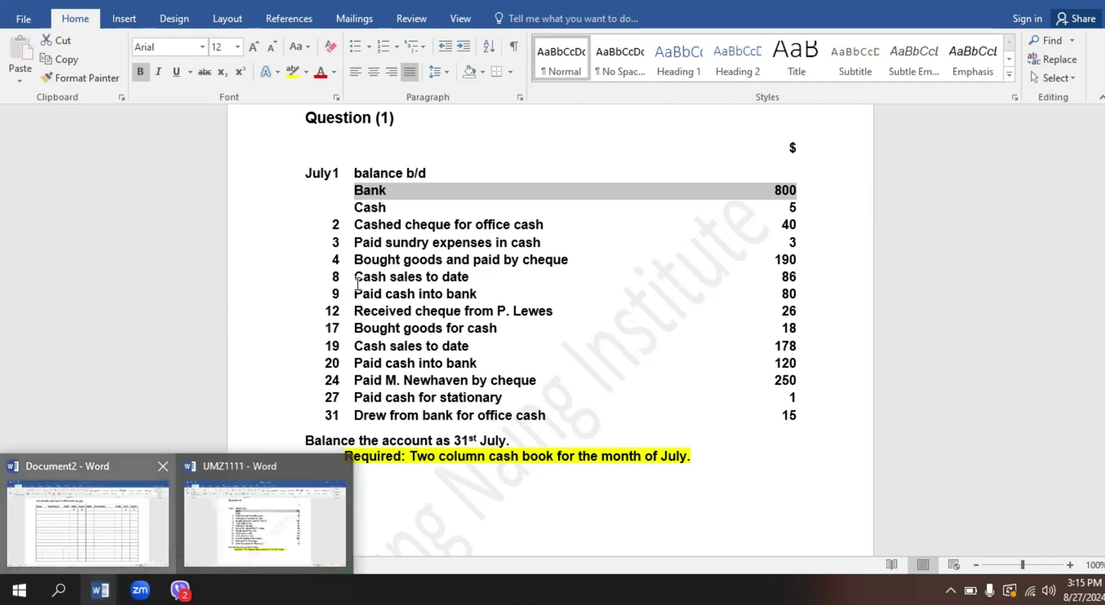
{"action": "left_click", "coordinate": [101, 533]}
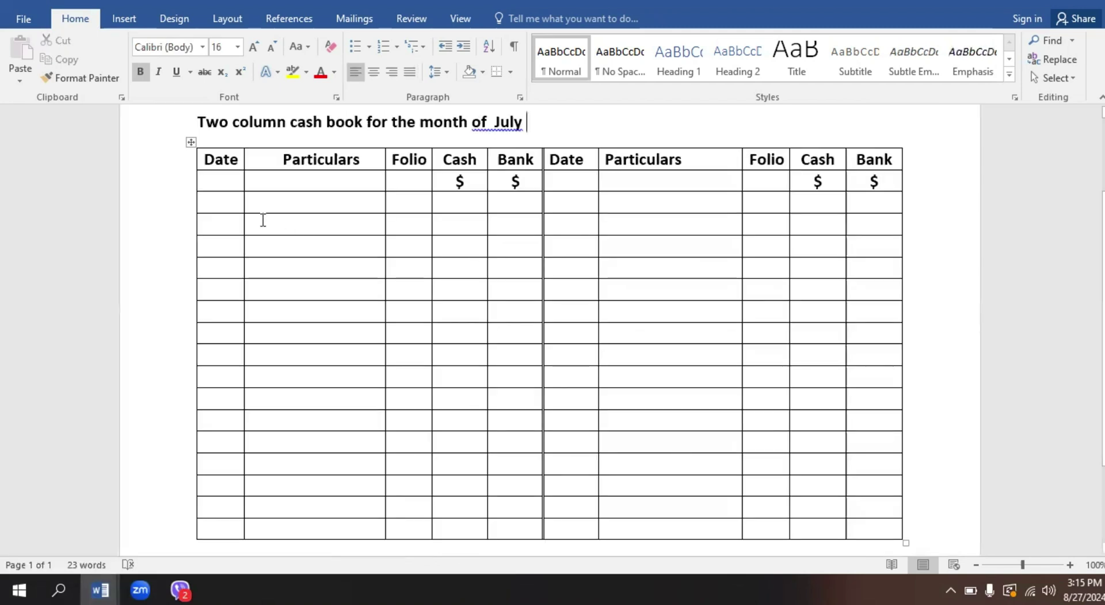
{"action": "left_click", "coordinate": [220, 206]}
{"action": "type", "text": "ju"}
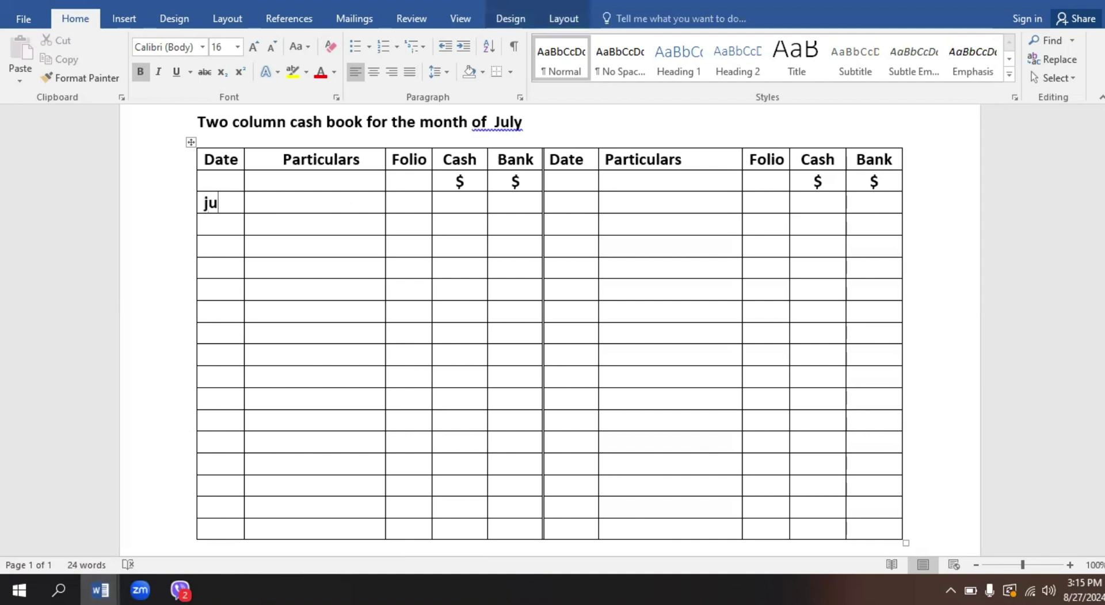
{"action": "type", "text": "ly1"}
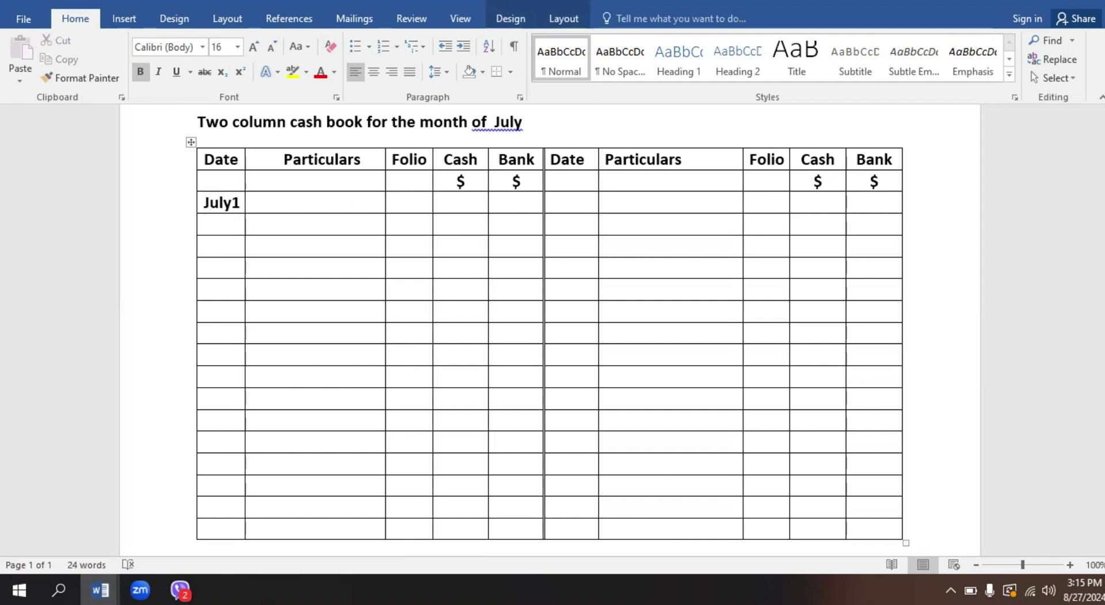
{"action": "key", "text": "Tab"}
{"action": "type", "text": "balance b/d"}
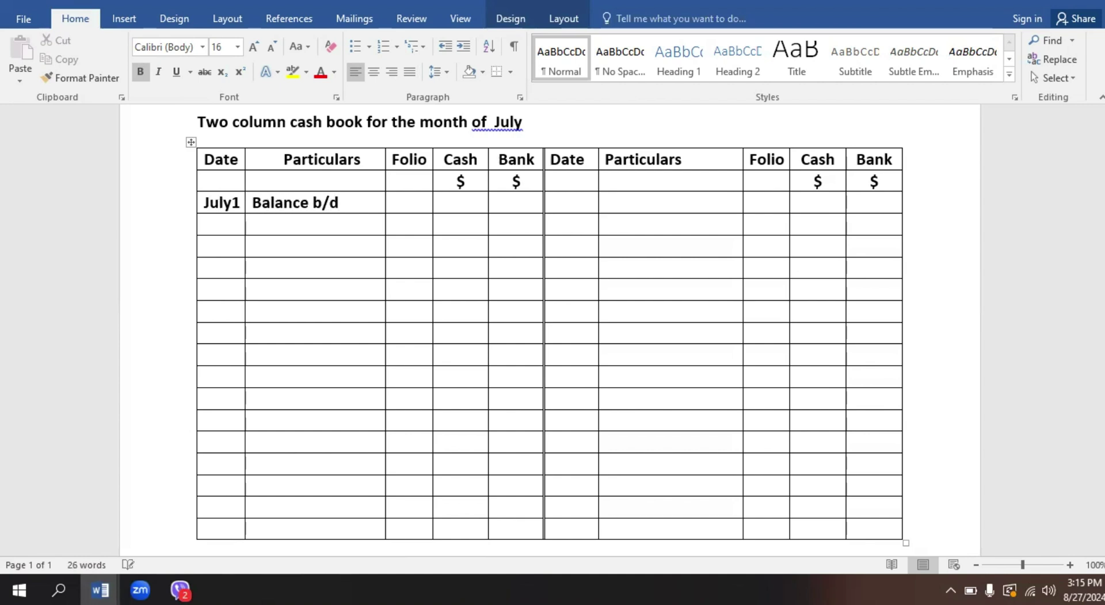
{"action": "key", "text": "Tab"}
{"action": "key", "text": "Tab"}
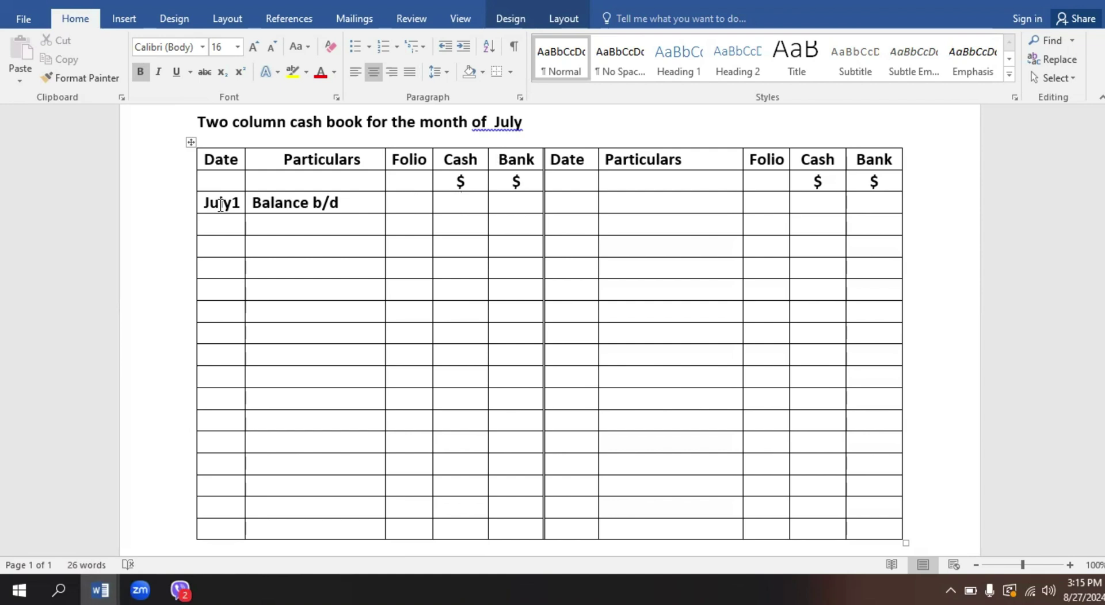
{"action": "type", "text": "5"}
{"action": "key", "text": "Tab"}
{"action": "type", "text": "800"}
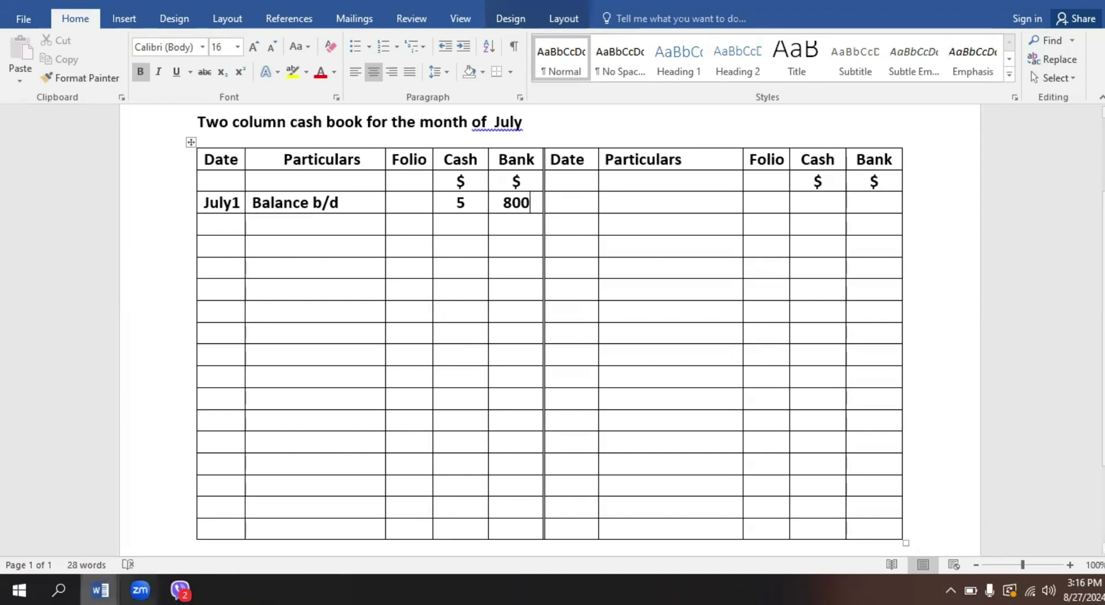
Switch to the UMZ1111 document and highlight "office cash" in the July 2 transaction in yellow
{"action": "mouse_move", "coordinate": [100, 590]}
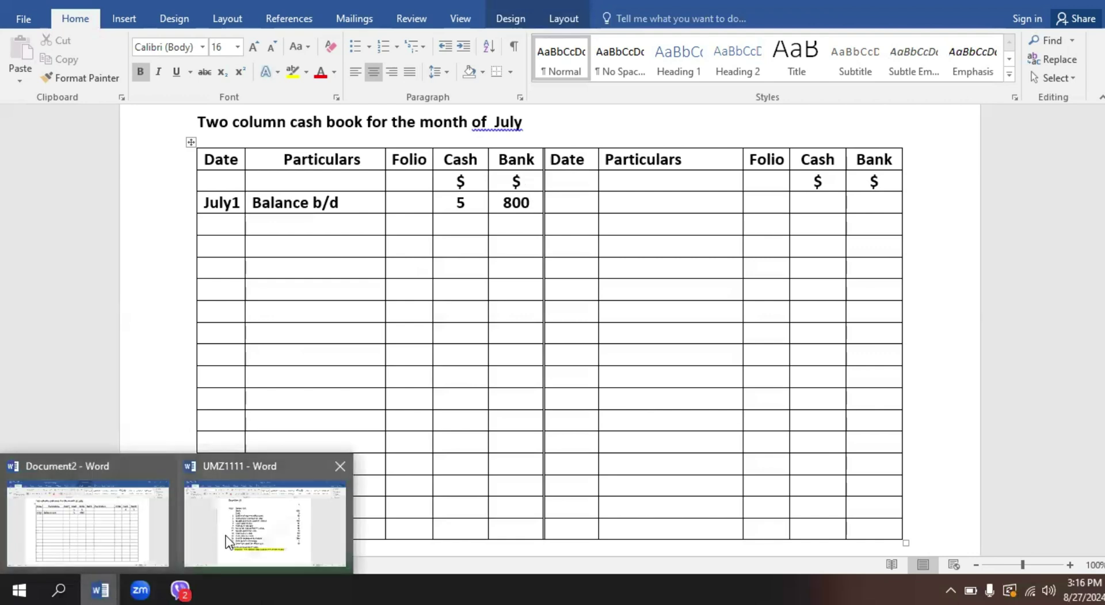
{"action": "left_click", "coordinate": [243, 527]}
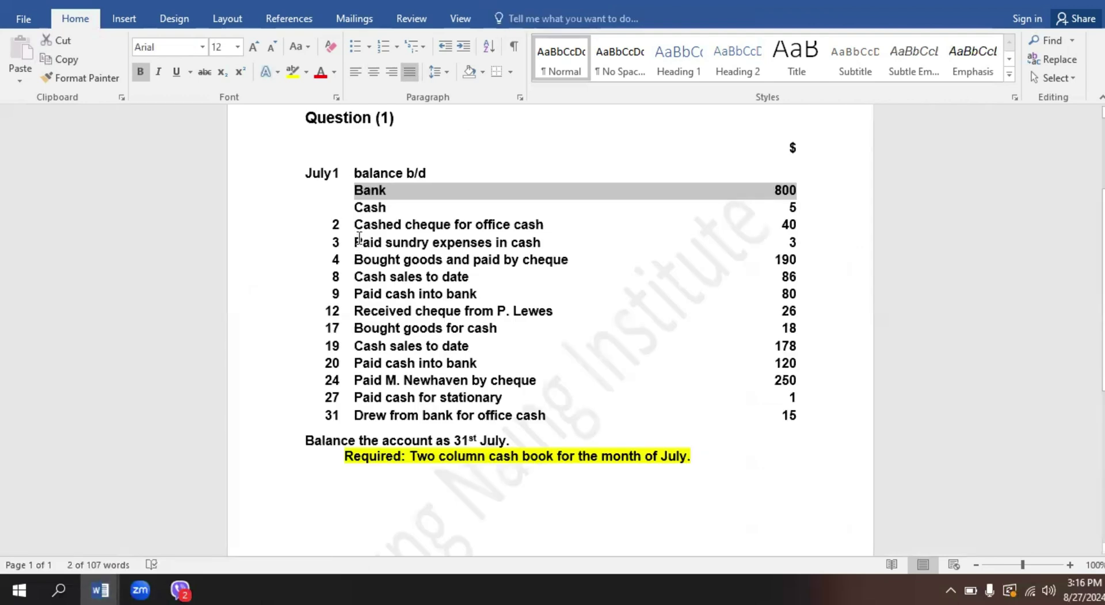
{"action": "left_click_drag", "start_coordinate": [355, 224], "coordinate": [468, 225]}
{"action": "left_click", "coordinate": [615, 311]}
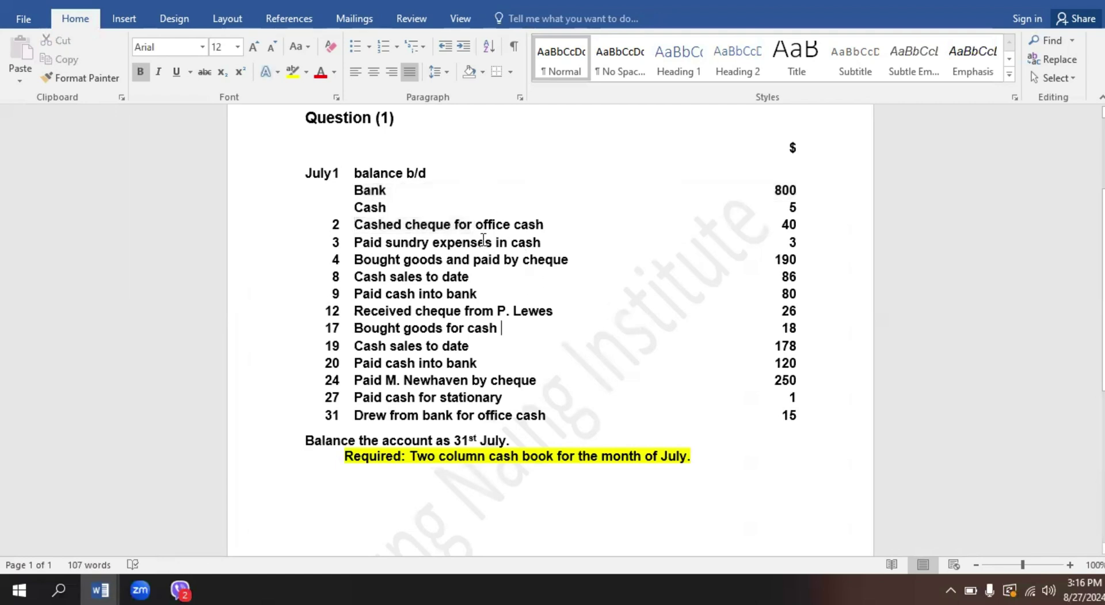
{"action": "left_click_drag", "start_coordinate": [475, 225], "coordinate": [556, 226]}
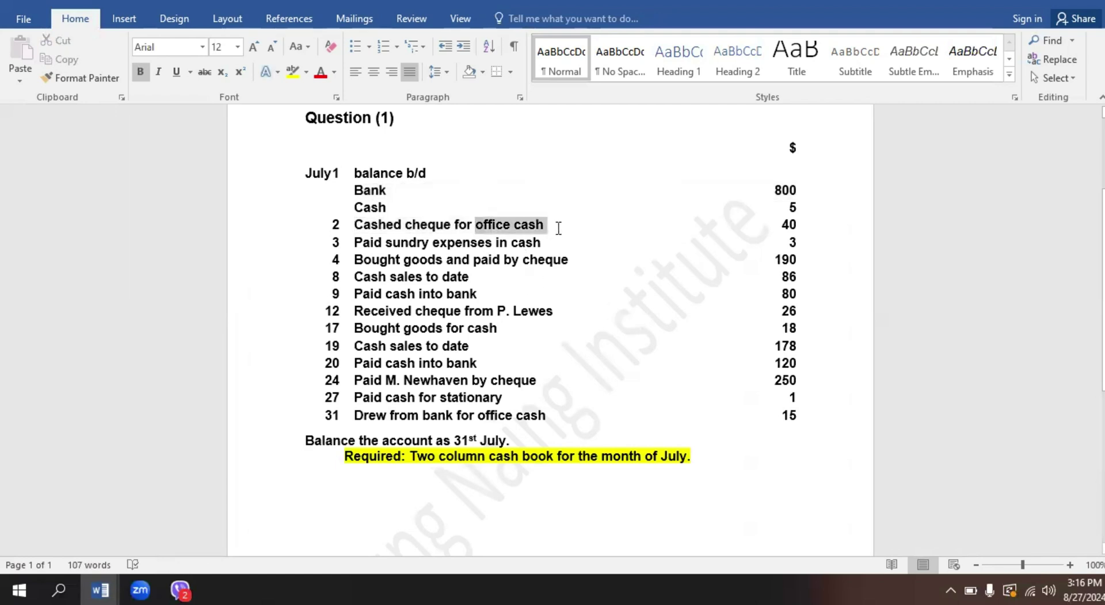
{"action": "left_click", "coordinate": [625, 204]}
{"action": "key", "text": "Right"}
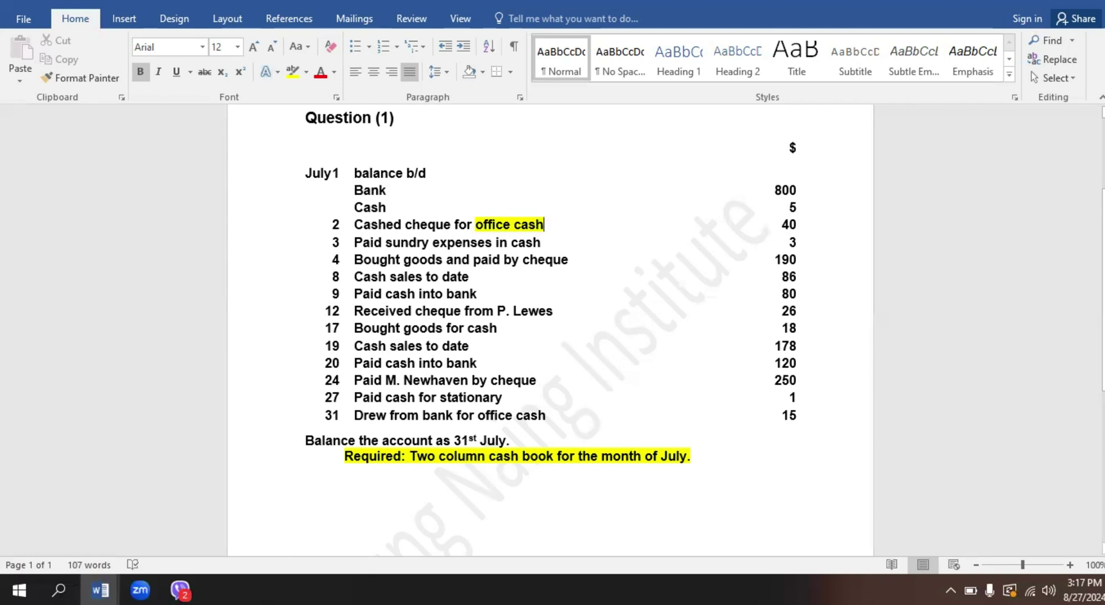
In Document2, enter 40 under Bank in the right half's first entry row and 40 under Cash below the left half's opening balance
{"action": "mouse_move", "coordinate": [100, 590]}
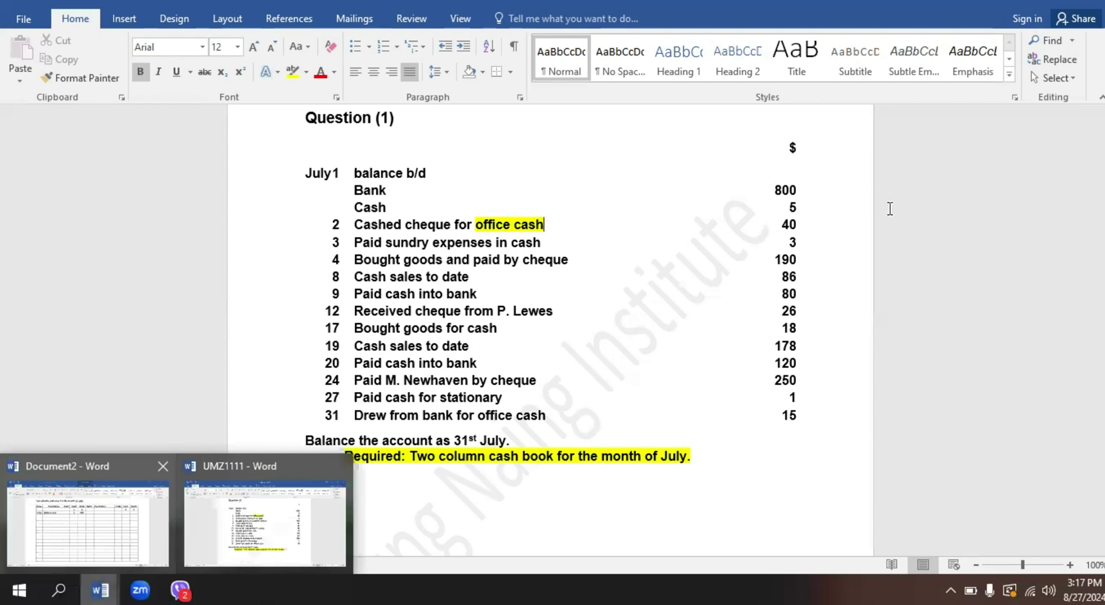
{"action": "key", "text": "alt+Tab"}
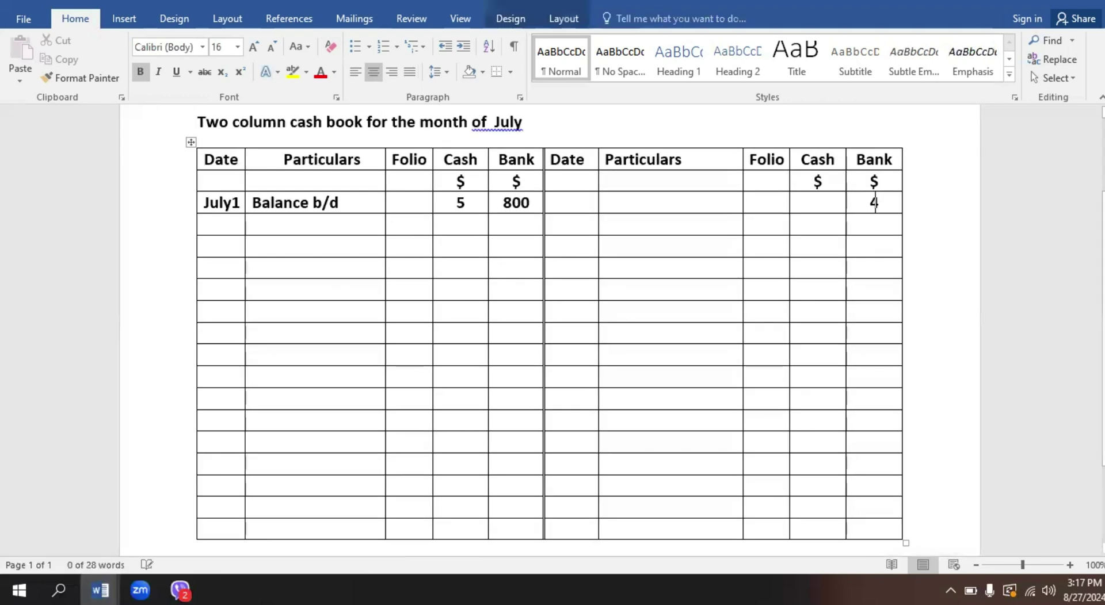
{"action": "type", "text": "0"}
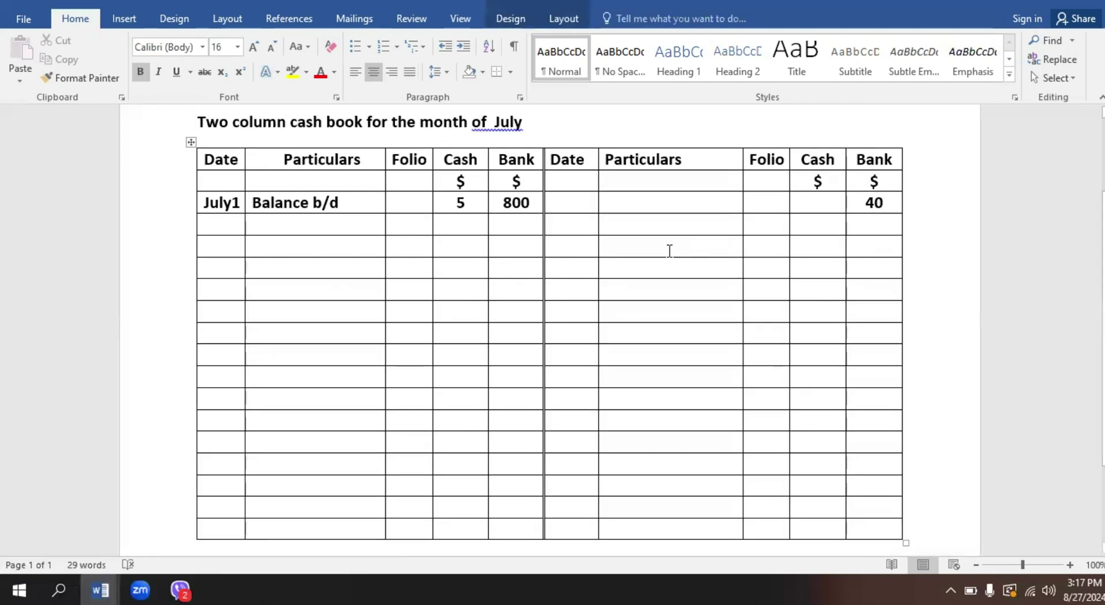
{"action": "left_click", "coordinate": [461, 224]}
{"action": "type", "text": "40"}
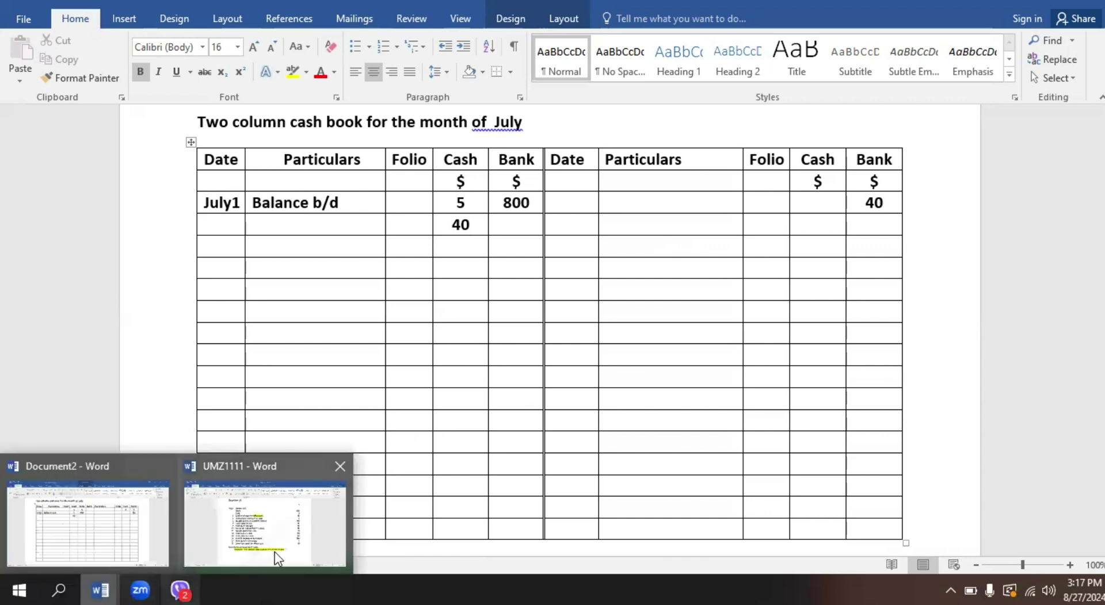
Check the transaction date in UMZ1111 and date both 40 entries July2 in Document2's cash book
{"action": "left_click", "coordinate": [296, 538]}
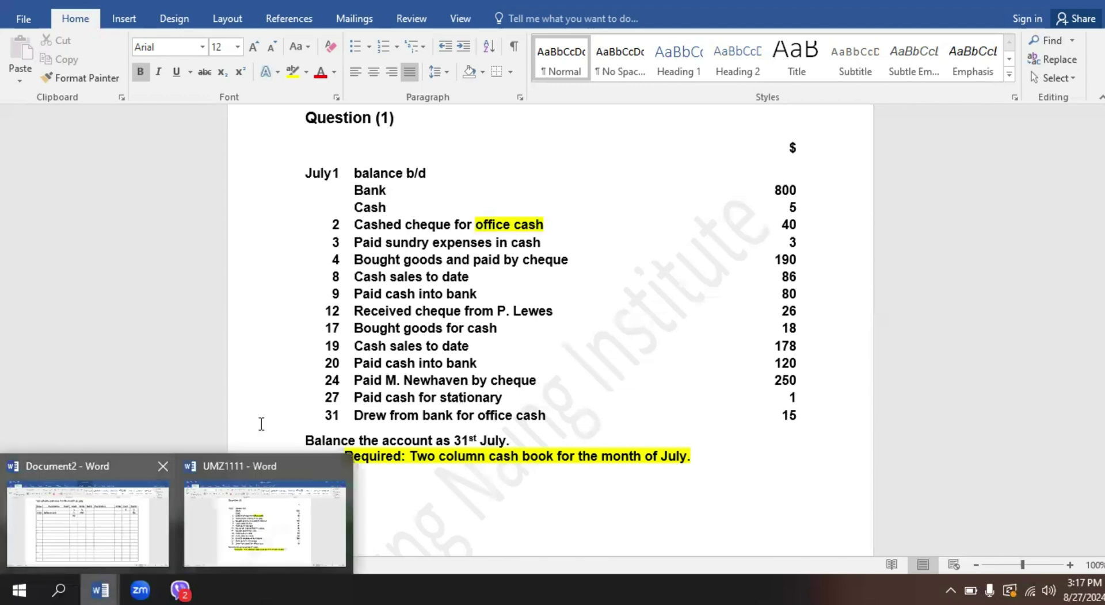
{"action": "key", "text": "alt+Tab"}
{"action": "left_click", "coordinate": [242, 224]}
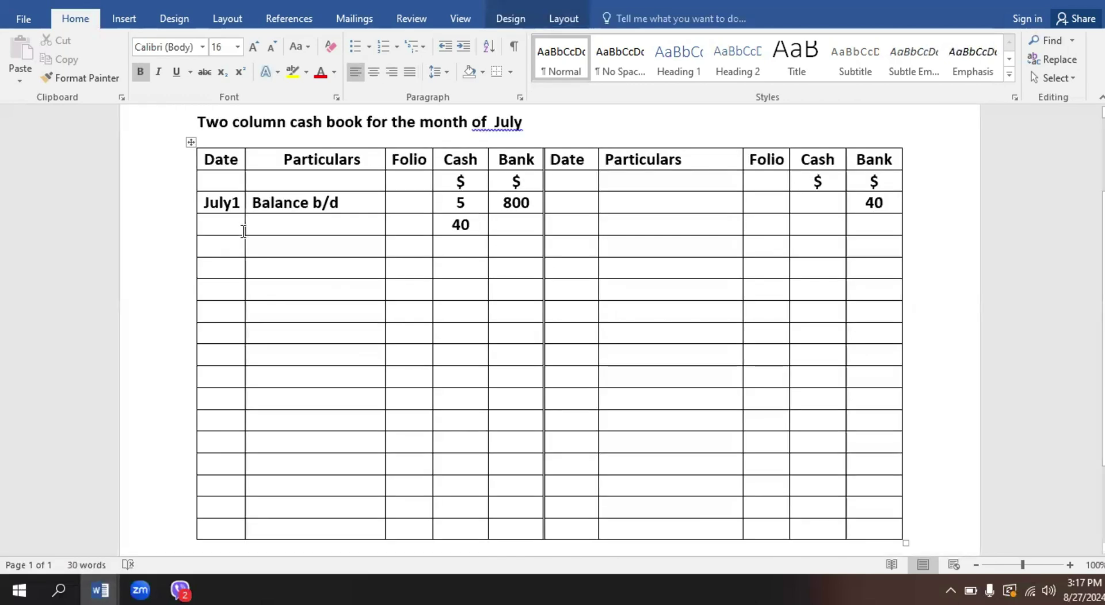
{"action": "type", "text": "july2"}
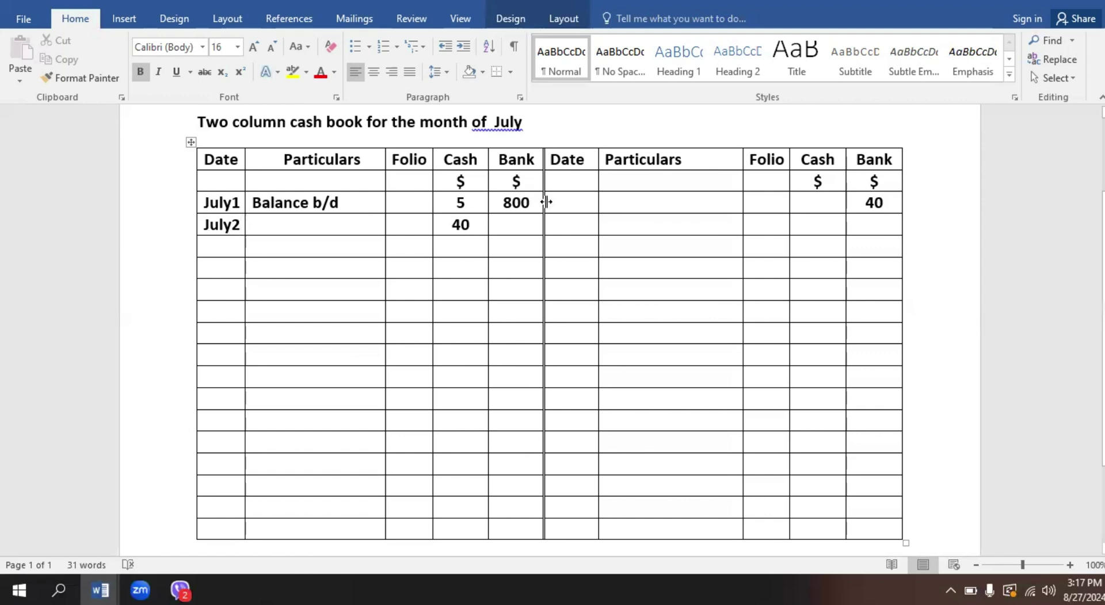
{"action": "left_click", "coordinate": [570, 204]}
{"action": "type", "text": "jul"}
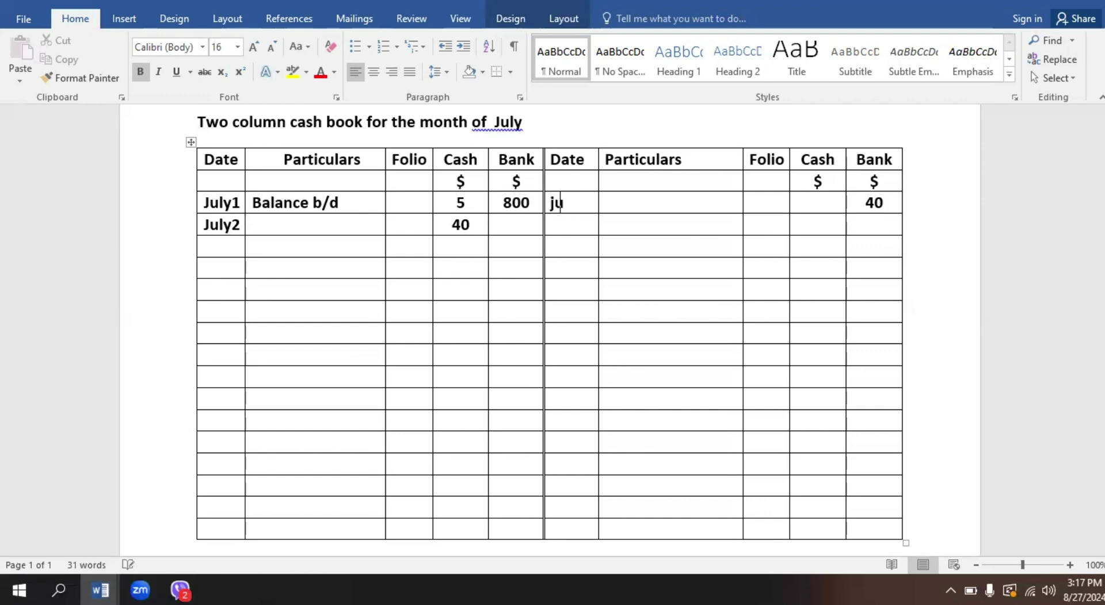
{"action": "type", "text": "y2"}
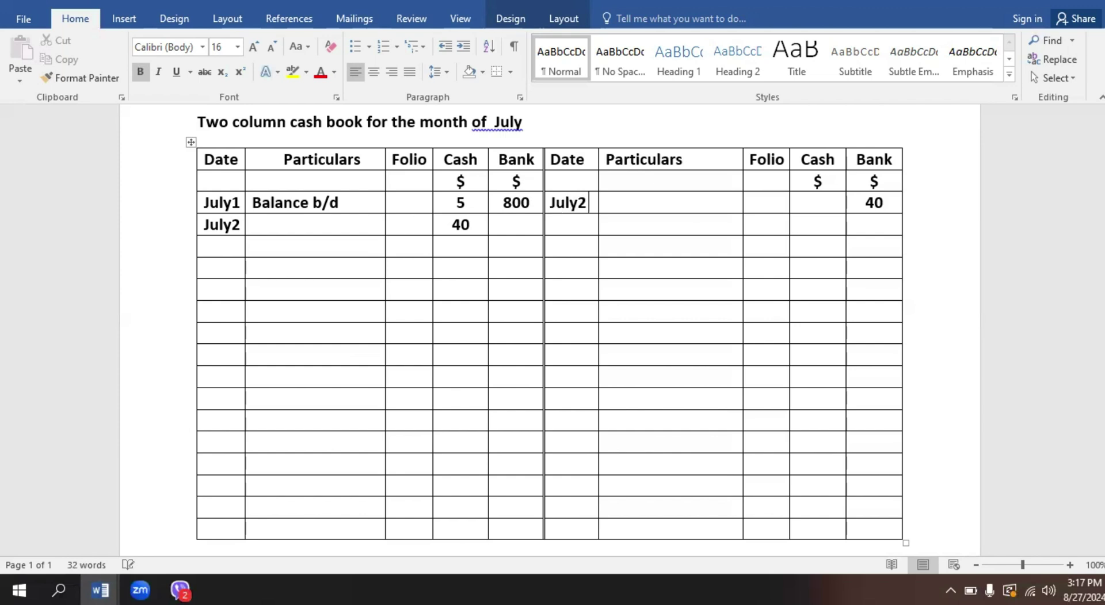
Fill in the July2 particulars with Cash A/C in the table's right half and Bank A/C in its left half
{"action": "key", "text": "Tab"}
{"action": "type", "text": "cash A/C"}
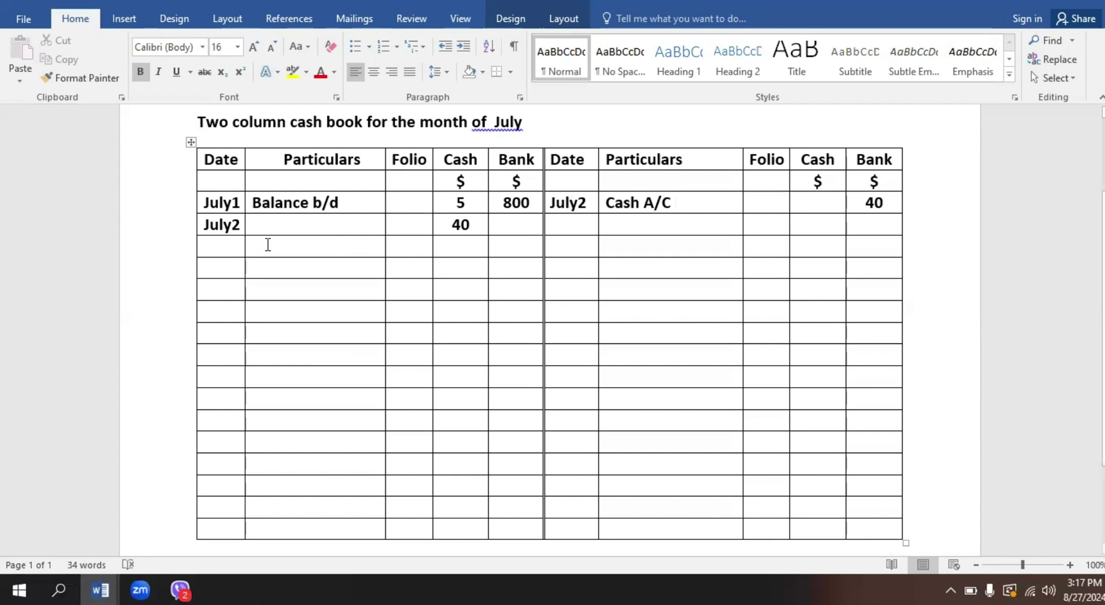
{"action": "left_click", "coordinate": [277, 226]}
{"action": "type", "text": "bank A/"}
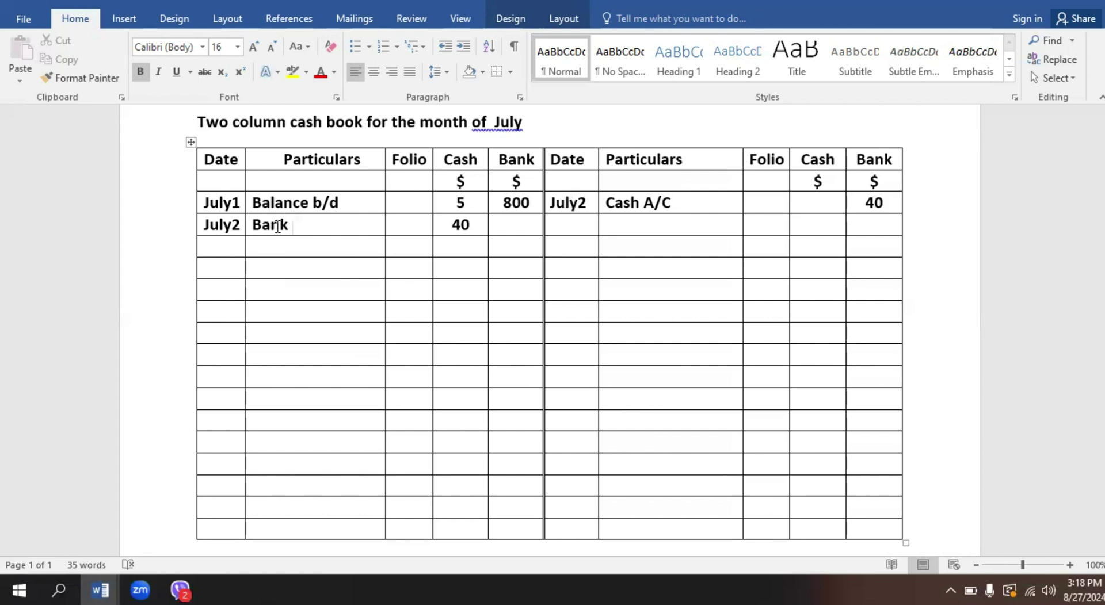
{"action": "type", "text": "C"}
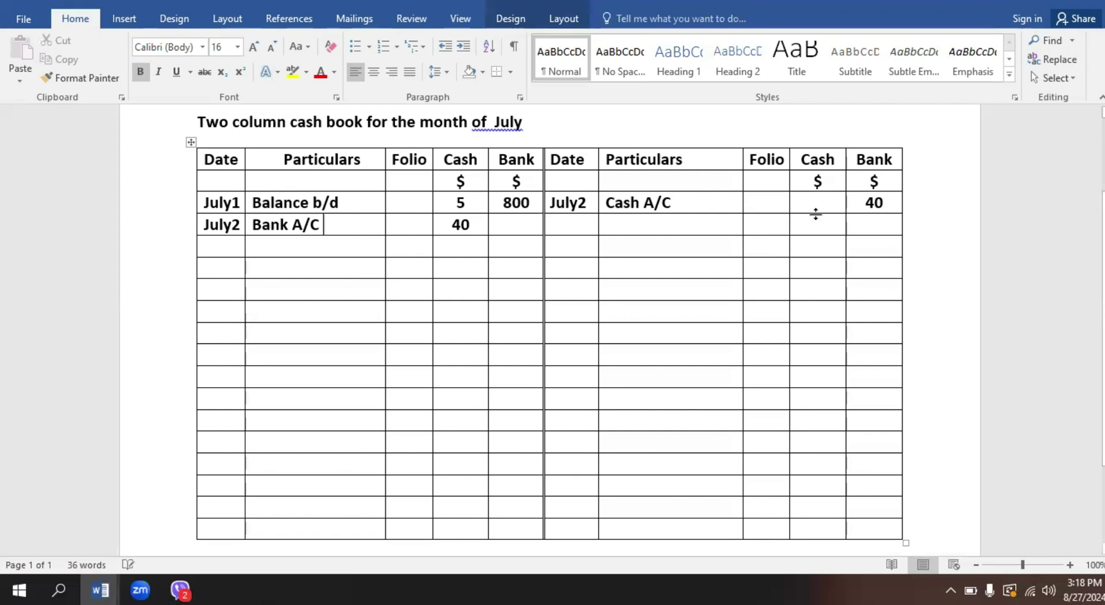
Mark both July2 entries with C in their Folio cells
{"action": "left_click", "coordinate": [770, 204]}
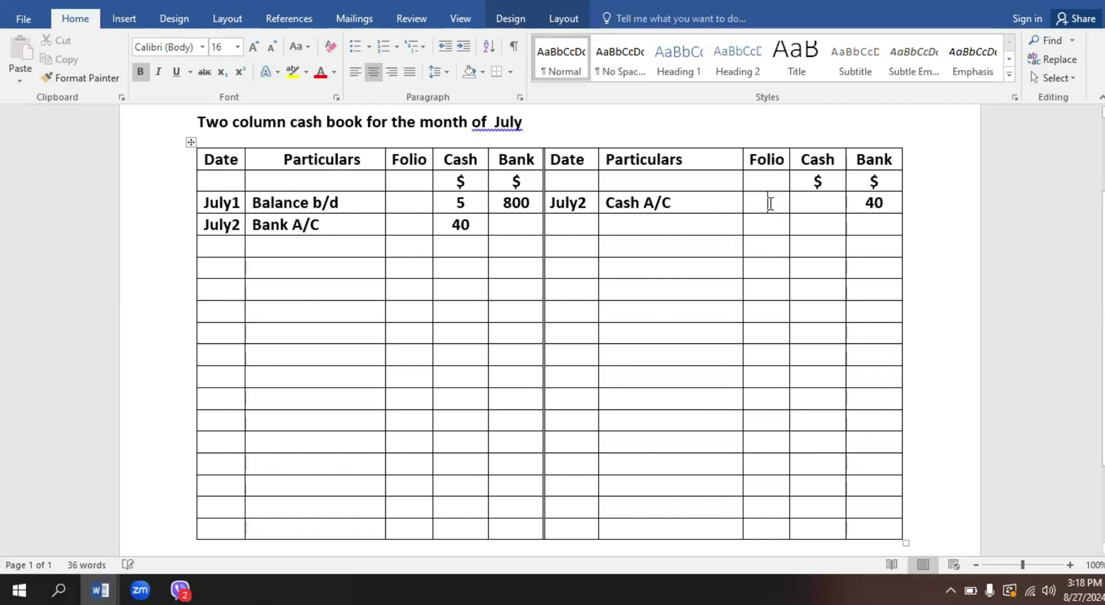
{"action": "type", "text": "C"}
{"action": "left_click", "coordinate": [402, 225]}
{"action": "type", "text": "C"}
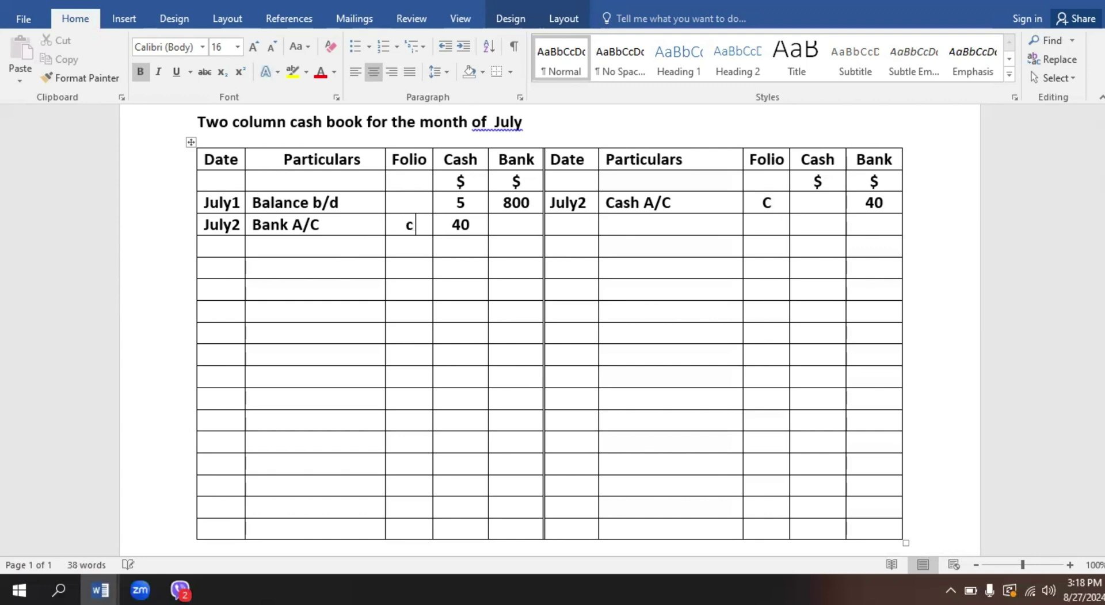
{"action": "scroll", "coordinate": [529, 202], "scroll_direction": "down", "scroll_amount": 5}
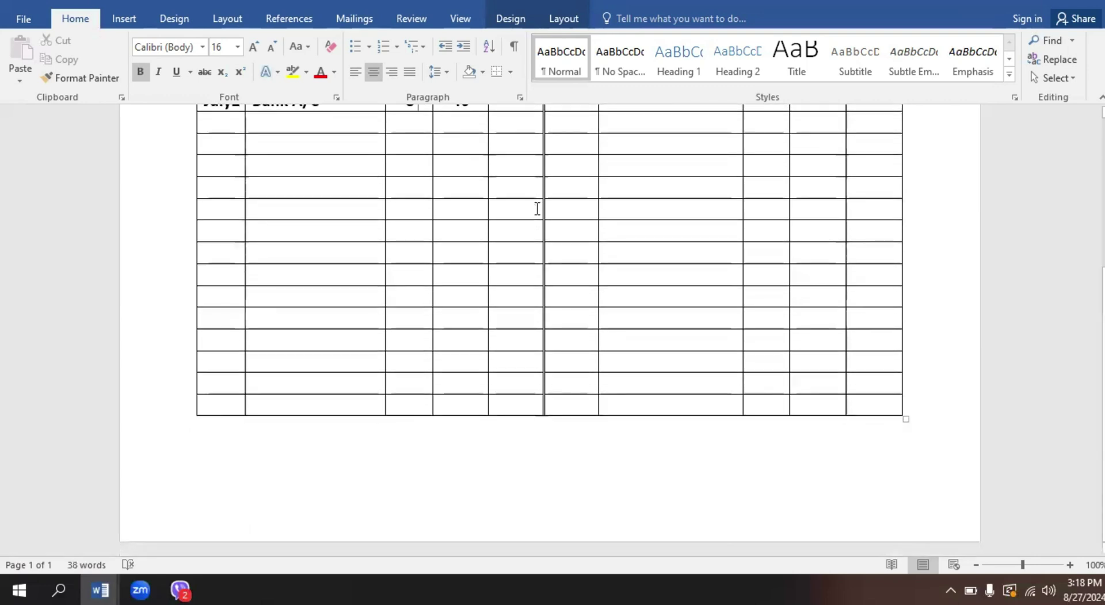
{"action": "scroll", "coordinate": [540, 207], "scroll_direction": "up", "scroll_amount": 2}
{"action": "scroll", "coordinate": [541, 207], "scroll_direction": "up", "scroll_amount": 1}
{"action": "scroll", "coordinate": [541, 204], "scroll_direction": "down", "scroll_amount": 3}
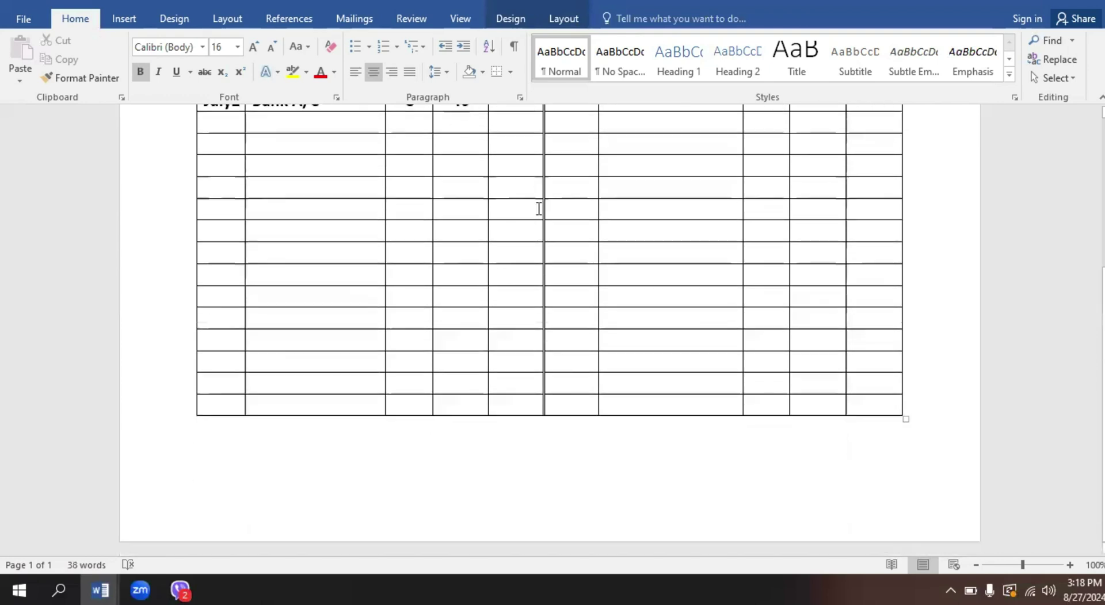
{"action": "scroll", "coordinate": [541, 202], "scroll_direction": "up", "scroll_amount": 4}
{"action": "scroll", "coordinate": [542, 199], "scroll_direction": "up", "scroll_amount": 1}
{"action": "scroll", "coordinate": [538, 198], "scroll_direction": "up", "scroll_amount": 2}
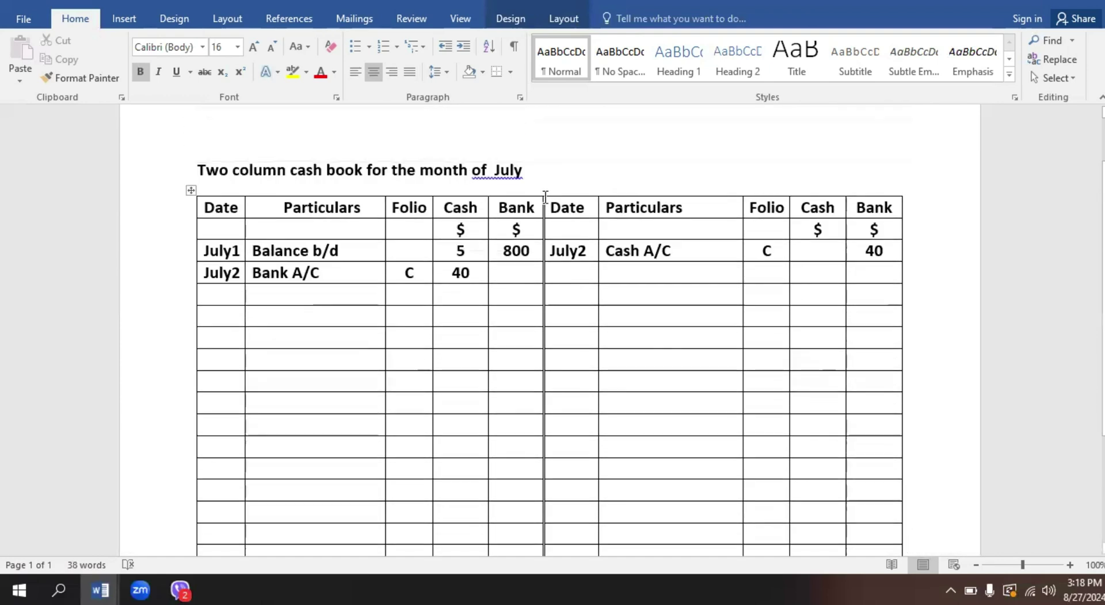
{"action": "scroll", "coordinate": [534, 203], "scroll_direction": "down", "scroll_amount": 1}
{"action": "scroll", "coordinate": [527, 202], "scroll_direction": "down", "scroll_amount": 4}
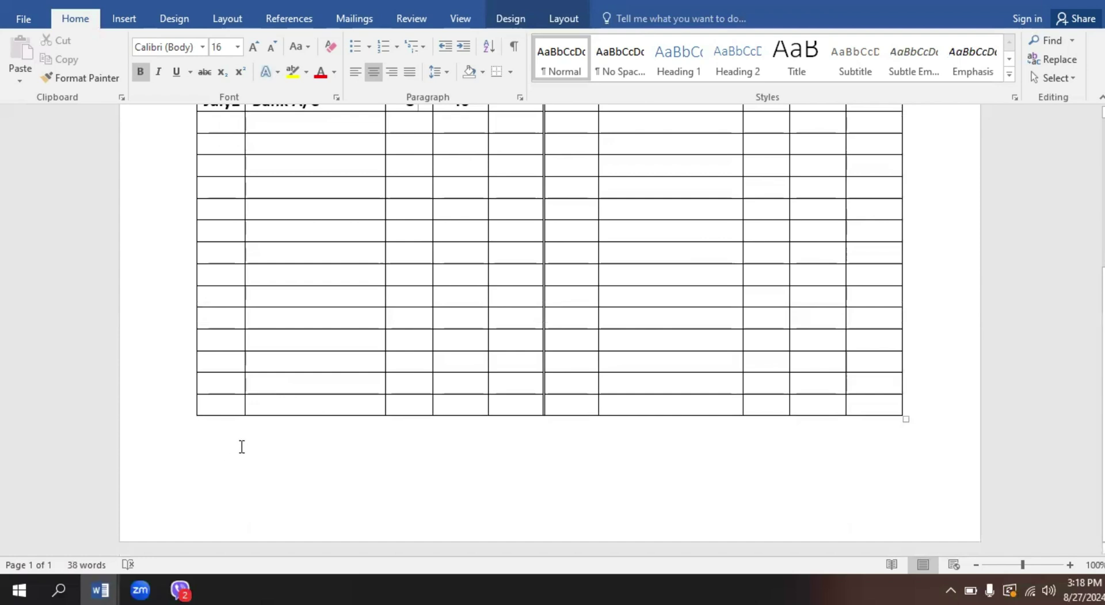
{"action": "key", "text": "ctrl+Home"}
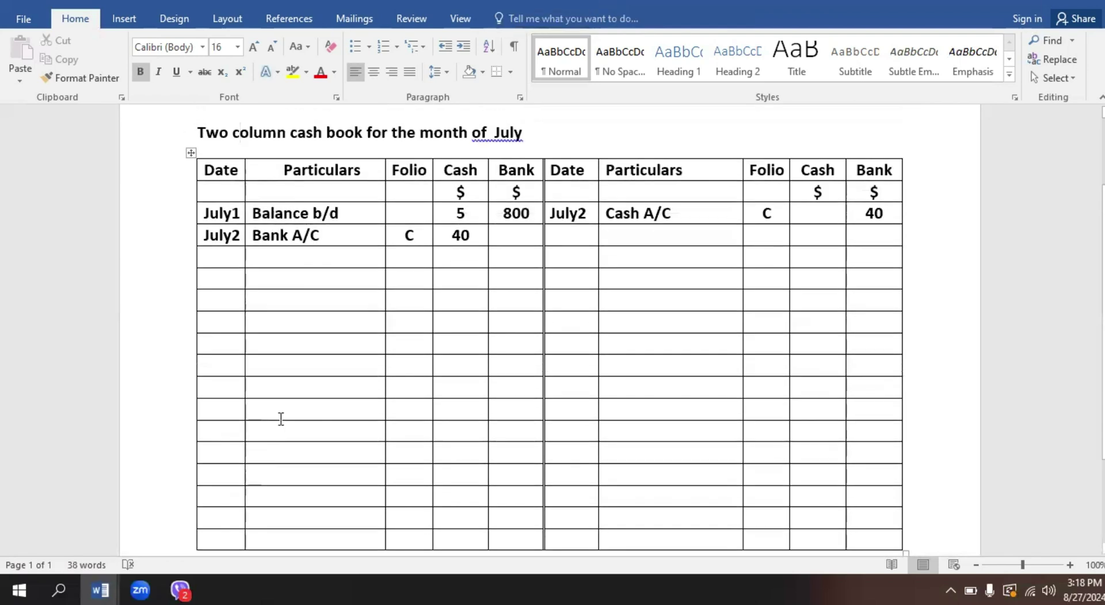
{"action": "key", "text": "Down"}
{"action": "key", "text": "Down"}
{"action": "key", "text": "Down"}
{"action": "key", "text": "Down"}
{"action": "key", "text": "Down"}
{"action": "key", "text": "Down"}
{"action": "key", "text": "Down"}
{"action": "key", "text": "Down"}
{"action": "key", "text": "Down"}
{"action": "key", "text": "Down"}
{"action": "key", "text": "Down"}
{"action": "key", "text": "Down"}
{"action": "key", "text": "Down"}
{"action": "key", "text": "Down"}
{"action": "key", "text": "Down"}
{"action": "key", "text": "Down"}
{"action": "key", "text": "Down"}
{"action": "key", "text": "Down"}
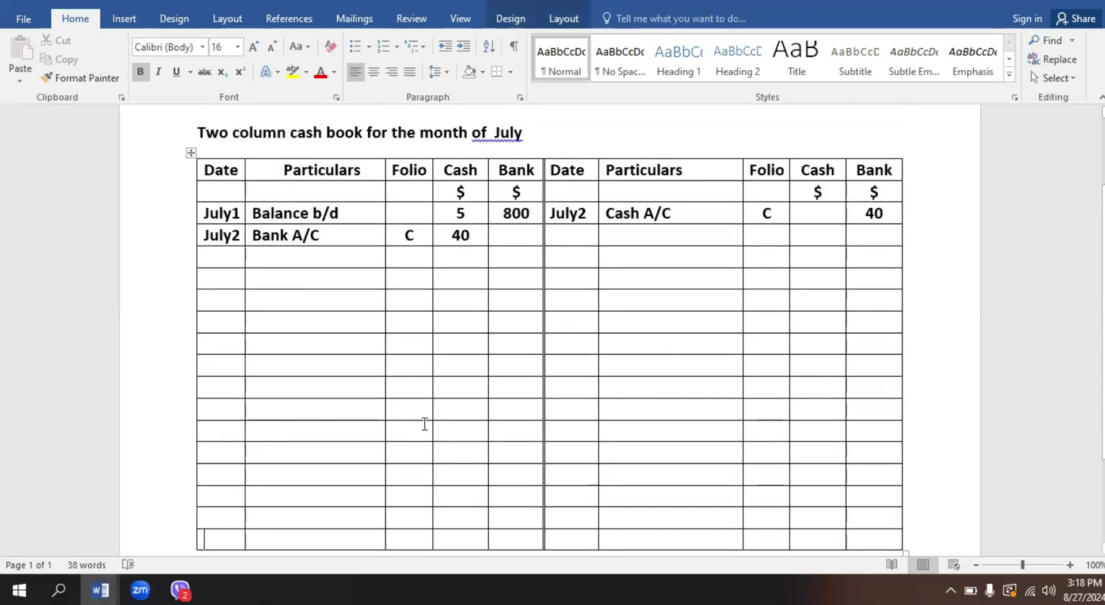
{"action": "scroll", "coordinate": [512, 289], "scroll_direction": "down", "scroll_amount": 3}
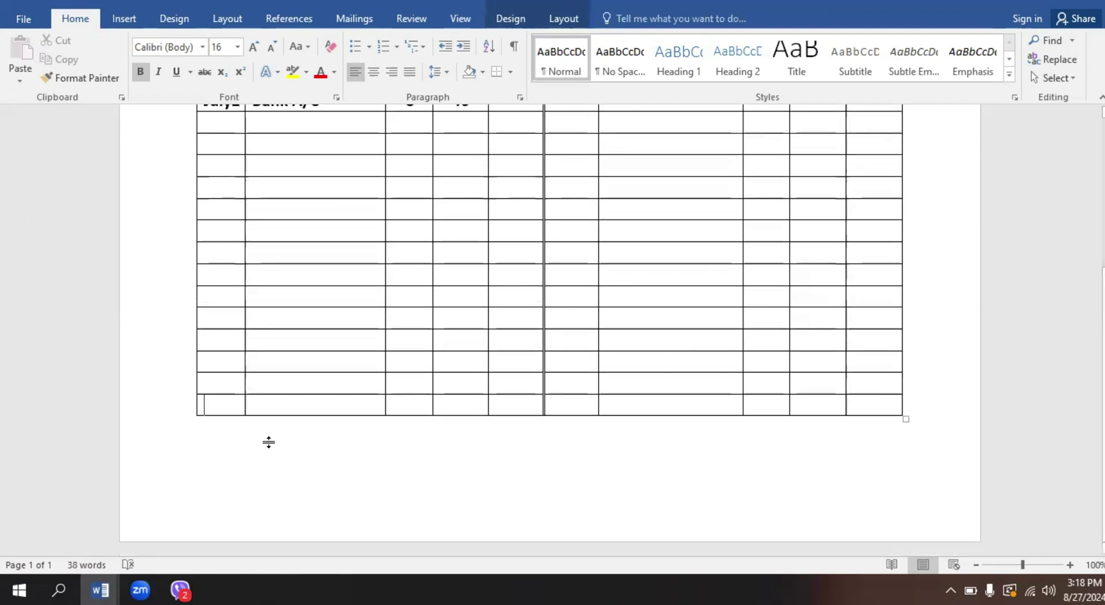
{"action": "scroll", "coordinate": [268, 443], "scroll_direction": "up", "scroll_amount": 3}
{"action": "key", "text": "Tab"}
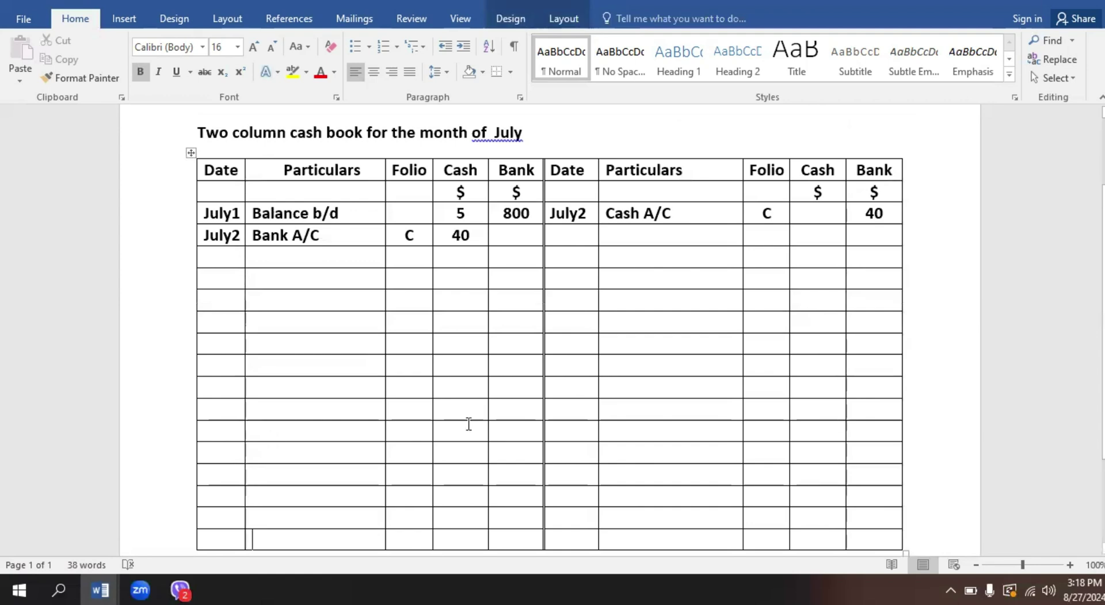
{"action": "scroll", "coordinate": [661, 392], "scroll_direction": "up", "scroll_amount": 1}
{"action": "scroll", "coordinate": [750, 338], "scroll_direction": "up", "scroll_amount": 2}
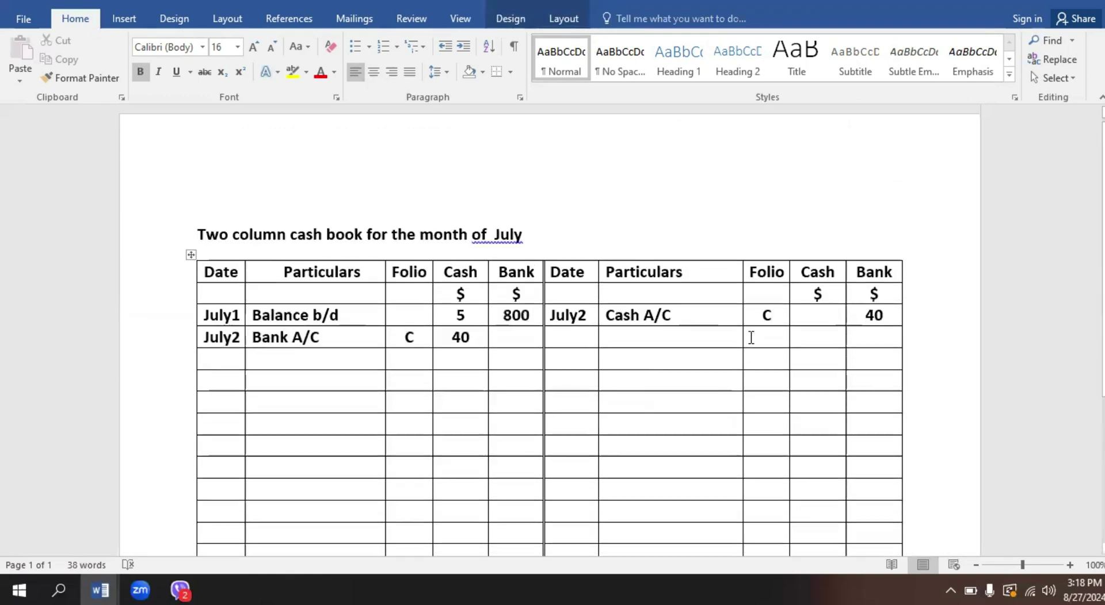
{"action": "scroll", "coordinate": [788, 310], "scroll_direction": "down", "scroll_amount": 3}
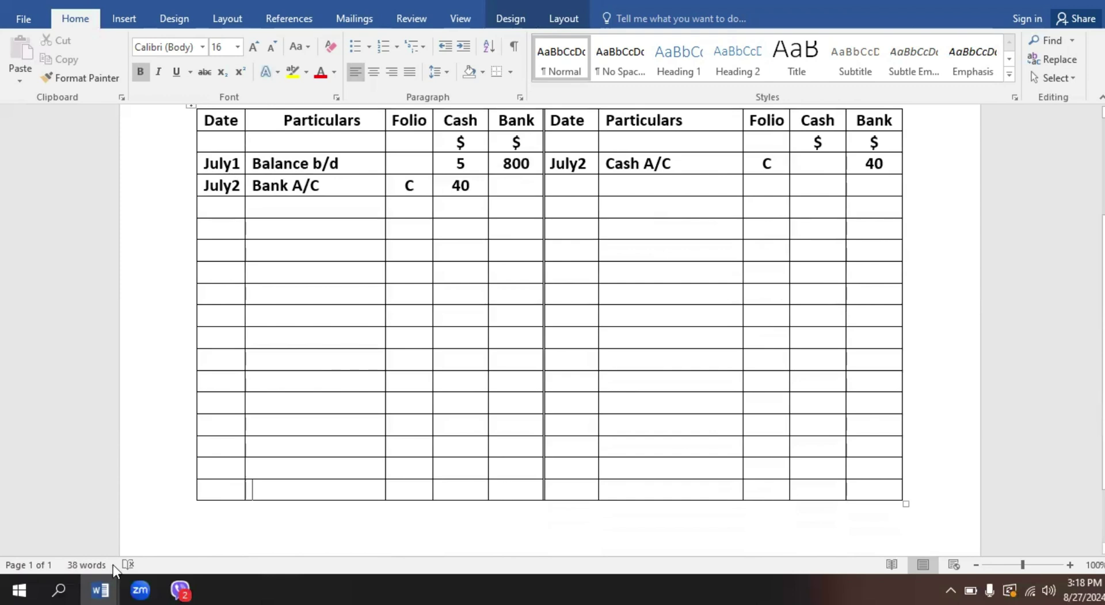
Switch to the UMZ1111 document and highlight "sundry expenses" in the July 3 transaction in yellow
{"action": "left_click", "coordinate": [99, 590]}
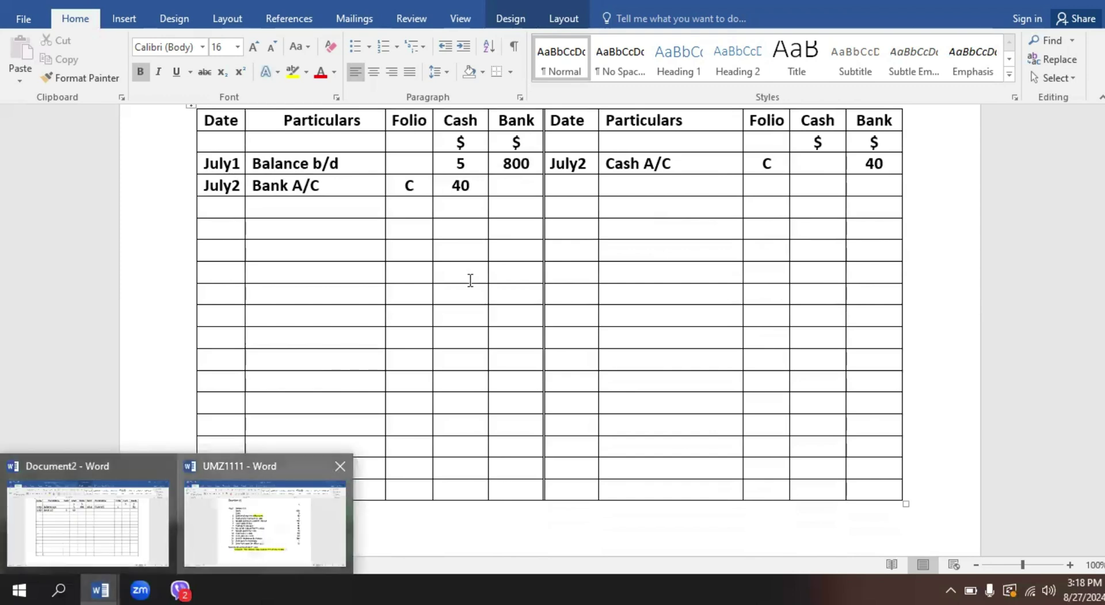
{"action": "key", "text": "alt+Tab"}
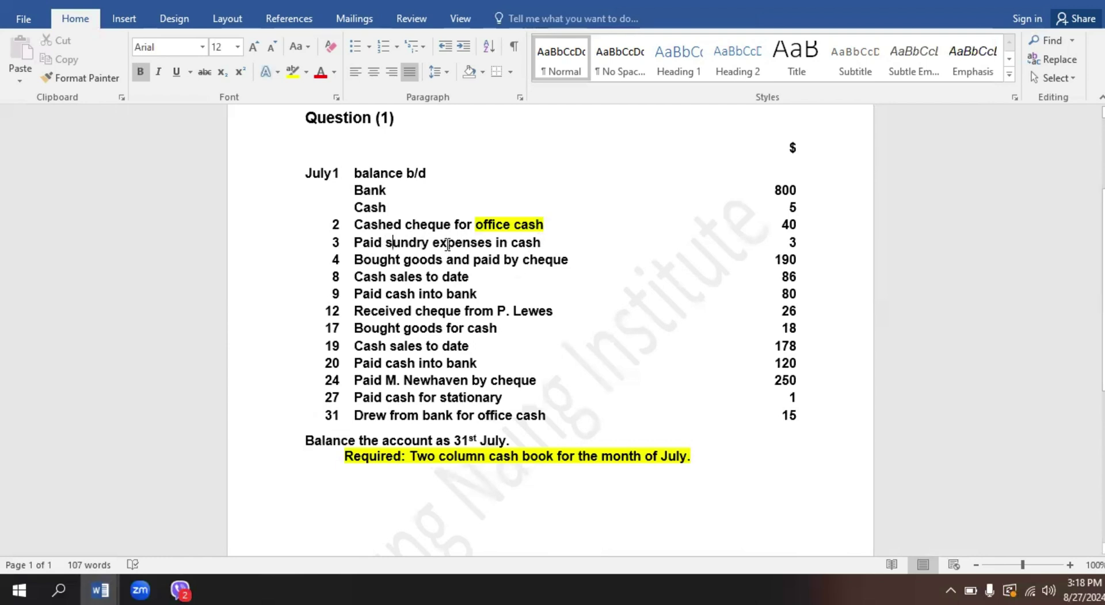
{"action": "left_click_drag", "start_coordinate": [385, 242], "coordinate": [494, 246]}
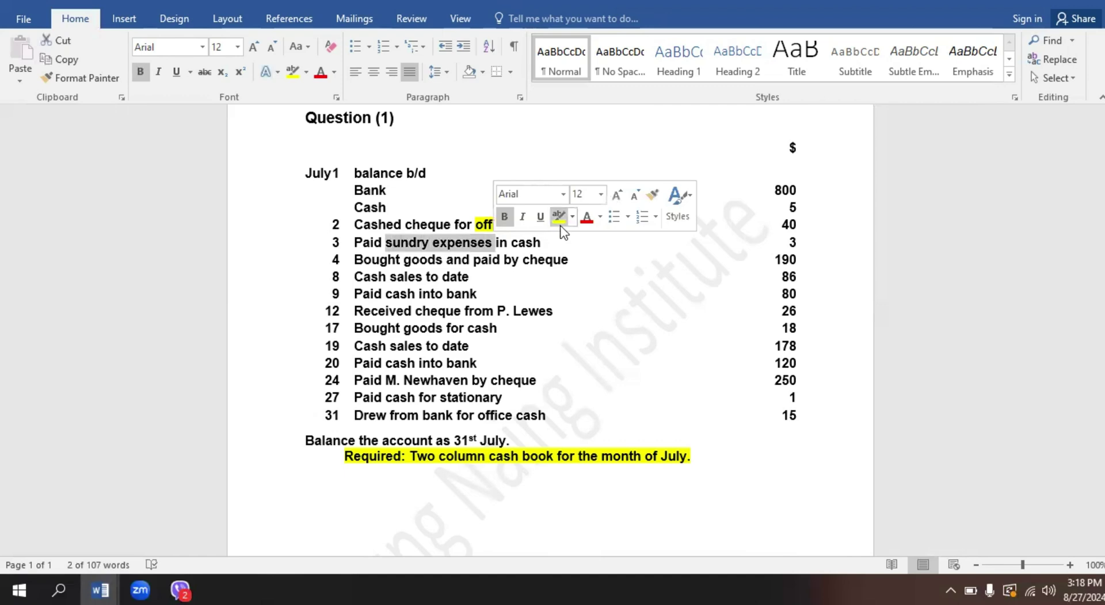
{"action": "left_click", "coordinate": [558, 217]}
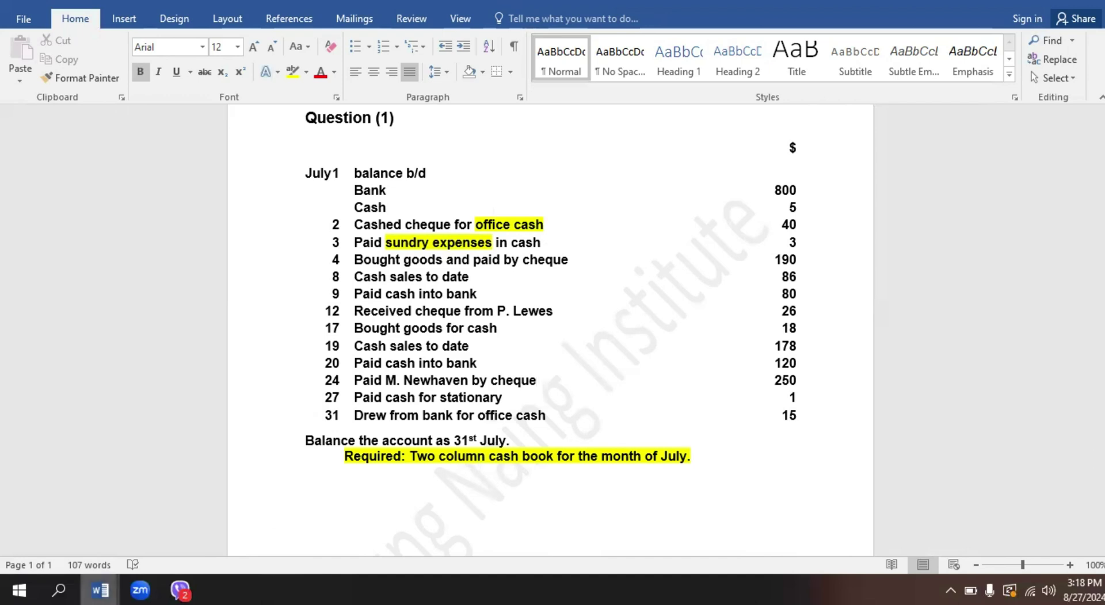
{"action": "mouse_move", "coordinate": [100, 590]}
{"action": "left_click", "coordinate": [114, 519]}
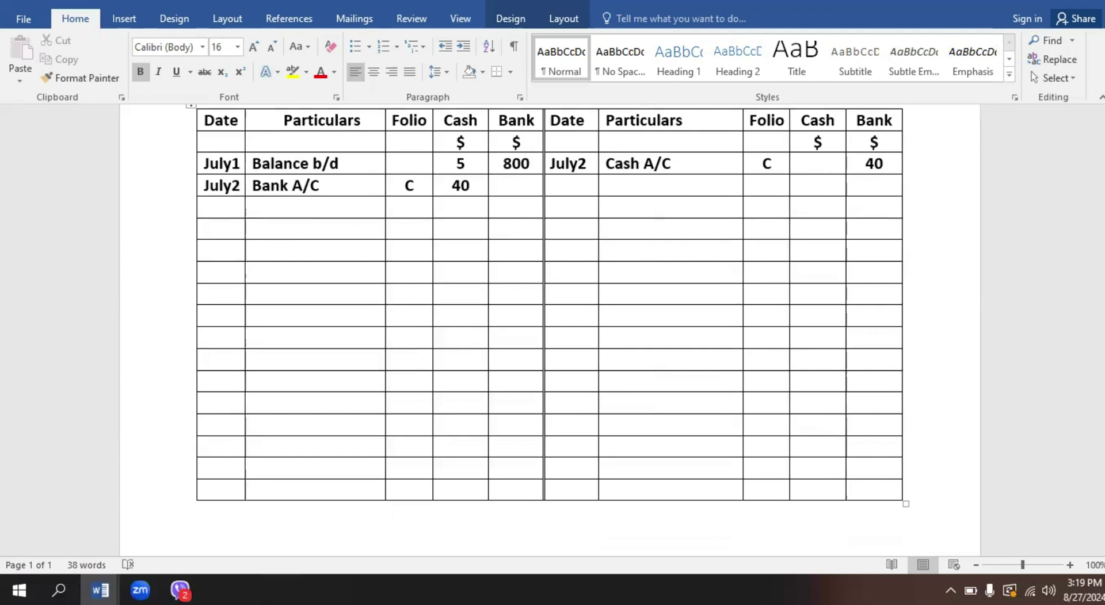
{"action": "key", "text": "alt+Tab"}
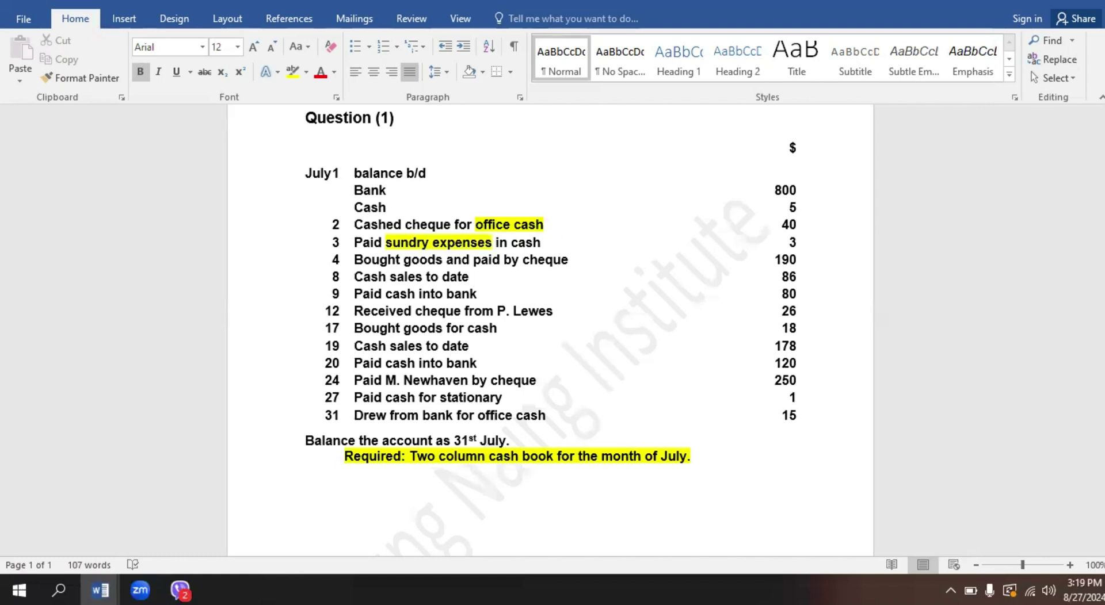
Switch to Document2 and enter 3 in the right half's Bank column, in the row below the July2 entry
{"action": "key", "text": "alt+Tab"}
{"action": "left_click", "coordinate": [875, 186]}
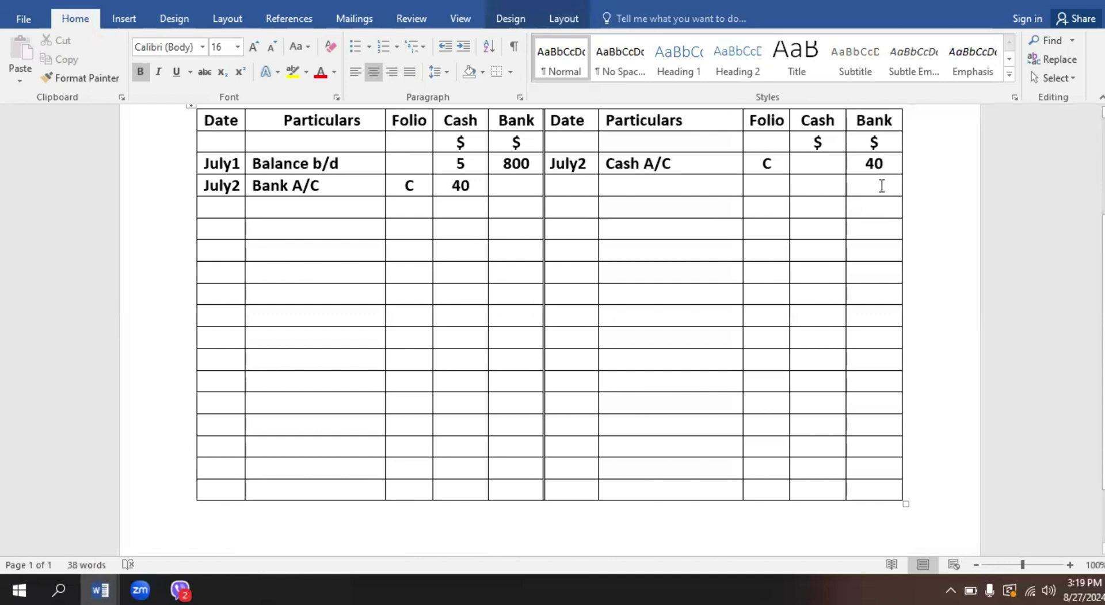
{"action": "type", "text": "3"}
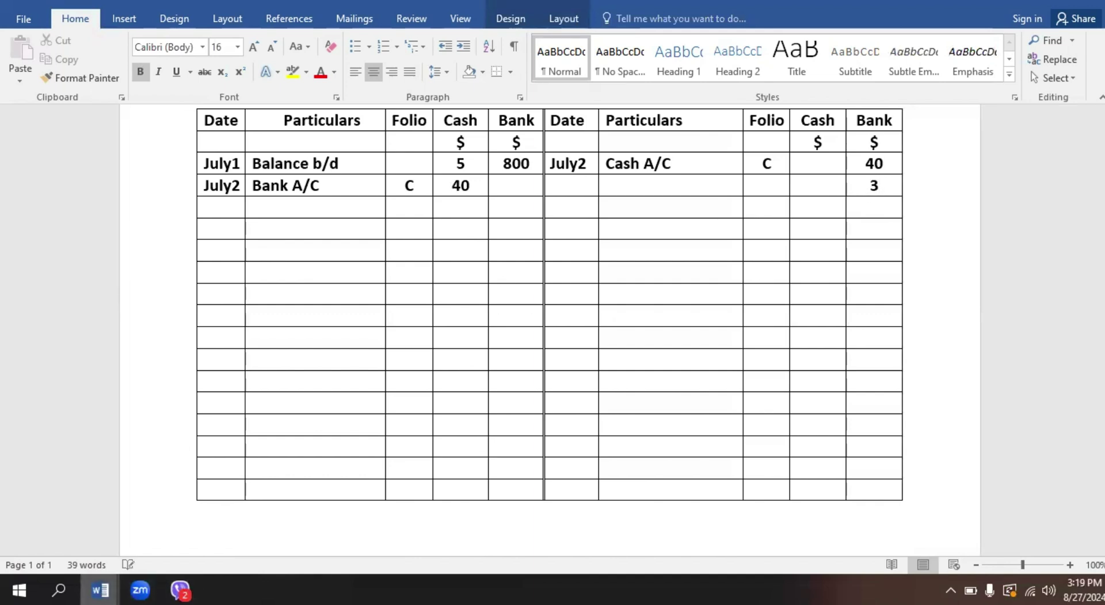
Check the sundry expenses transaction in UMZ1111 and date the 3 entry July3 in Document2's cash book
{"action": "mouse_move", "coordinate": [100, 591]}
{"action": "left_click", "coordinate": [269, 530]}
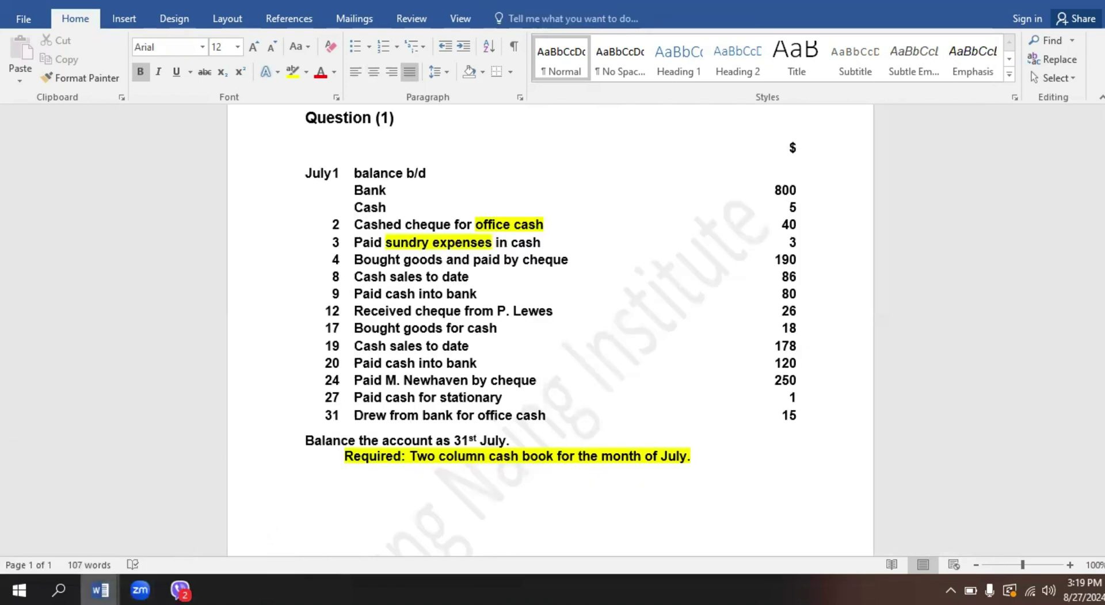
{"action": "mouse_move", "coordinate": [100, 590]}
{"action": "left_click", "coordinate": [119, 550]}
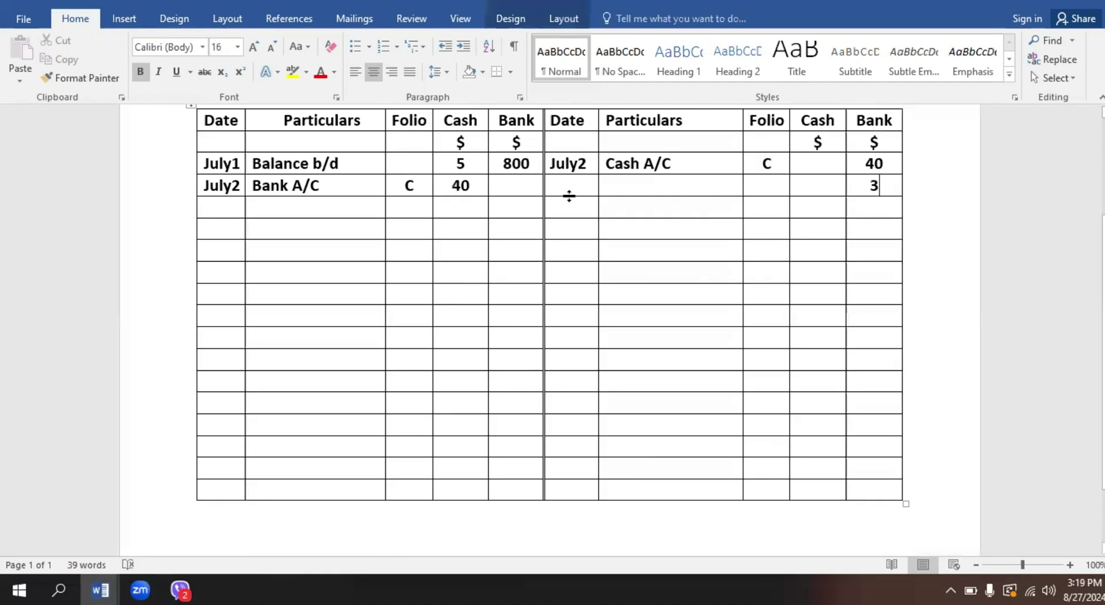
{"action": "type", "text": "ju"}
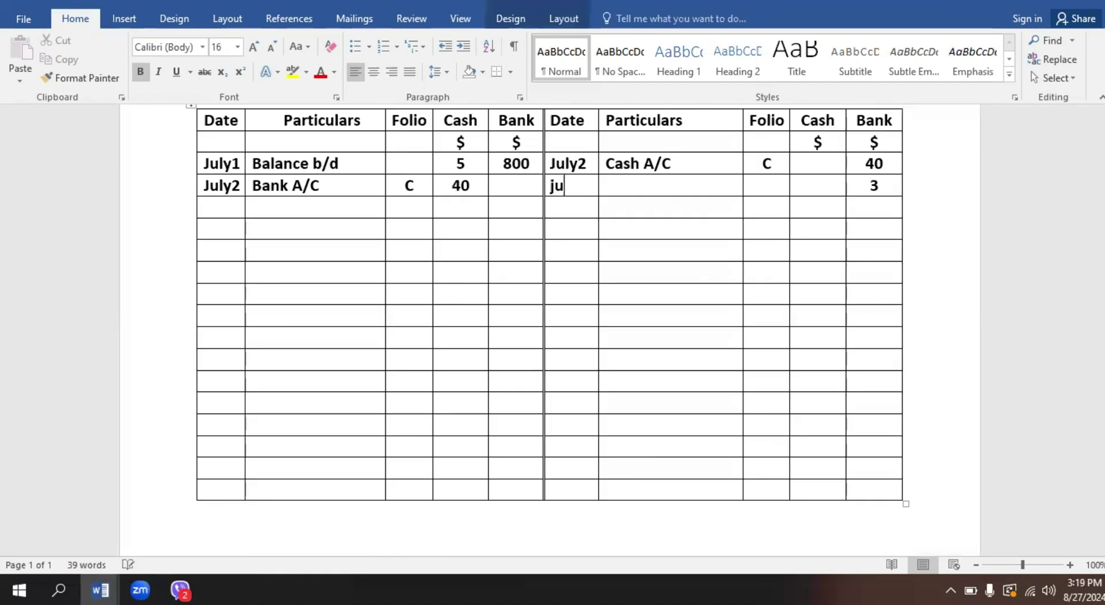
{"action": "type", "text": "ly3"}
Fill in the July3 entry's particulars as Sundry expenses
{"action": "key", "text": "Tab"}
{"action": "type", "text": "su"}
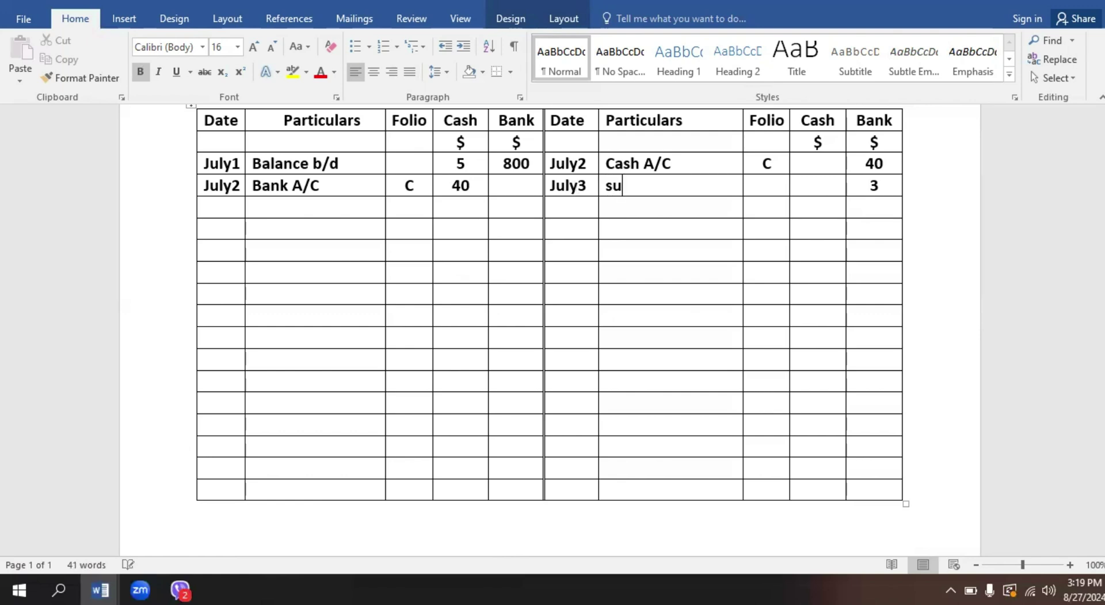
{"action": "type", "text": "ndry expeb"}
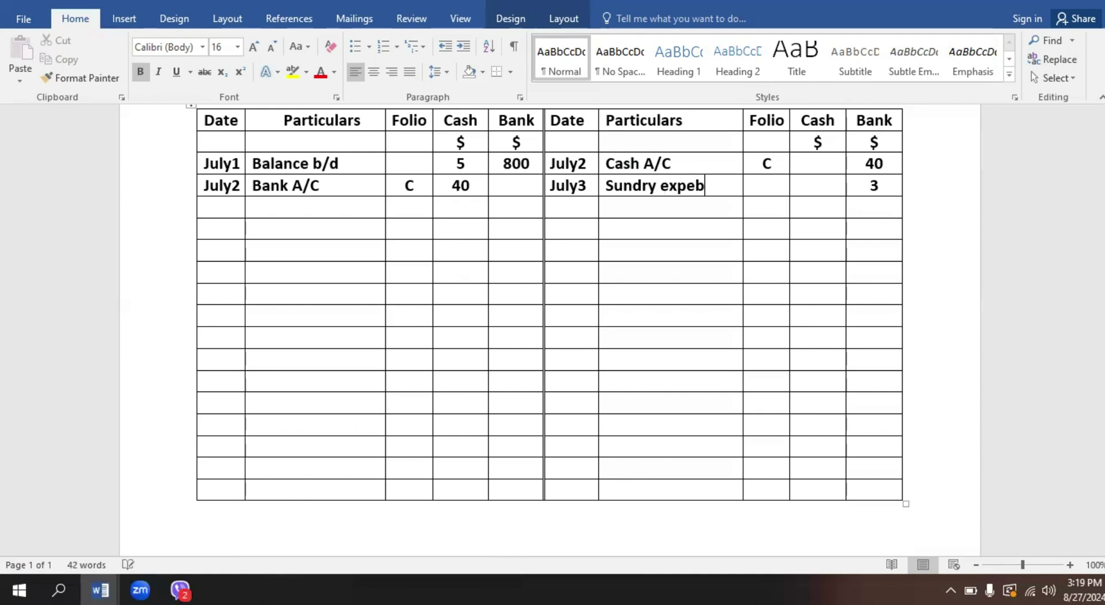
{"action": "key", "text": "Return"}
{"action": "type", "text": "nses"}
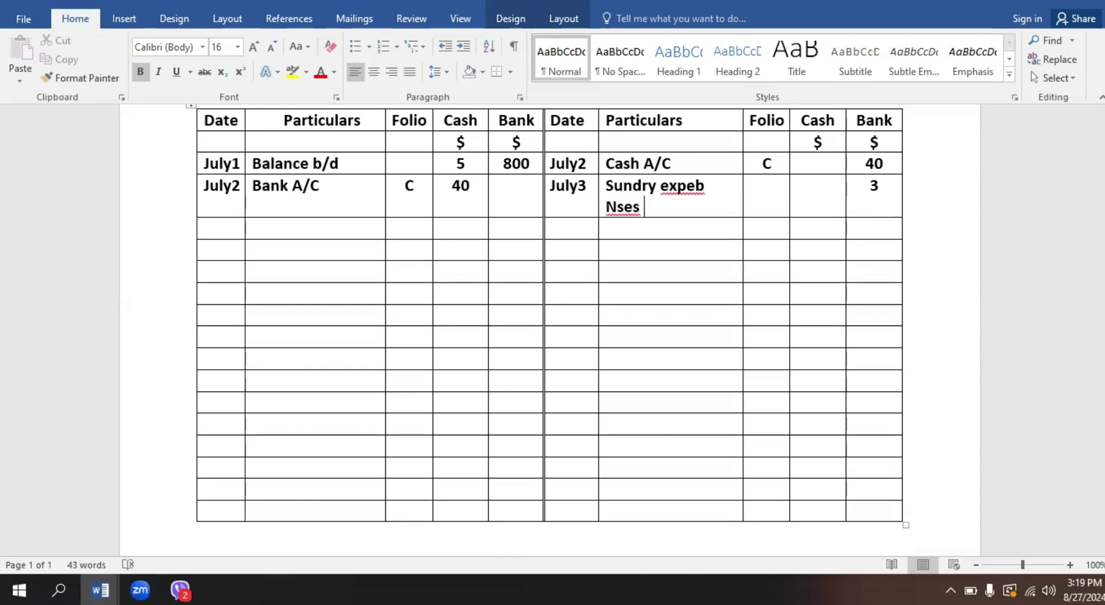
{"action": "key", "text": "BackSpace"}
{"action": "key", "text": "BackSpace"}
{"action": "key", "text": "BackSpace"}
{"action": "key", "text": "BackSpace"}
{"action": "key", "text": "BackSpace"}
{"action": "key", "text": "BackSpace"}
{"action": "key", "text": "BackSpace"}
{"action": "key", "text": "BackSpace"}
{"action": "key", "text": "BackSpace"}
{"action": "key", "text": "BackSpace"}
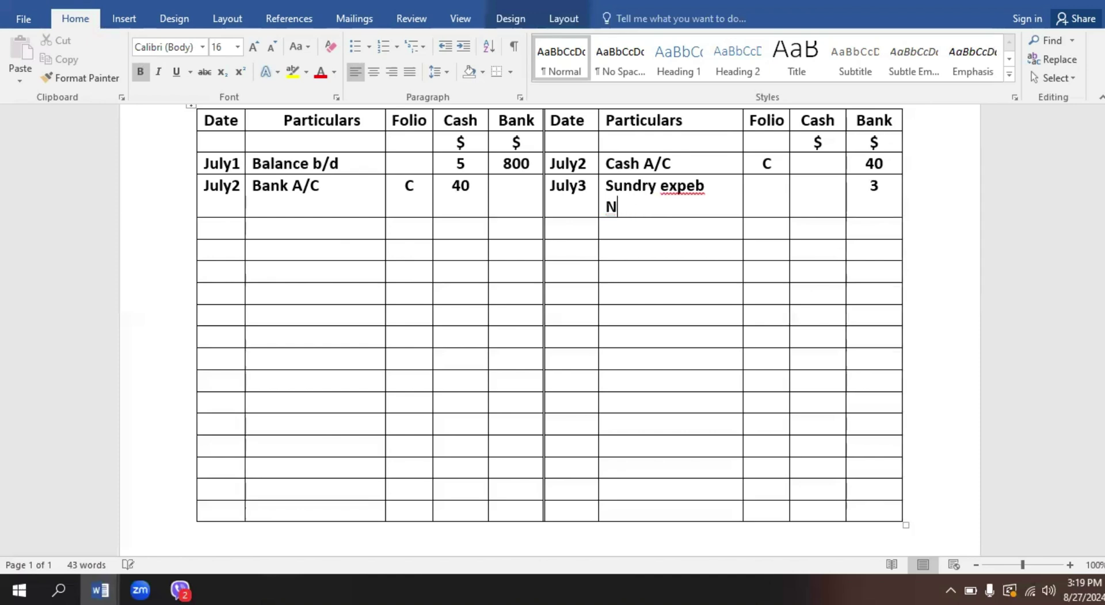
{"action": "type", "text": "x"}
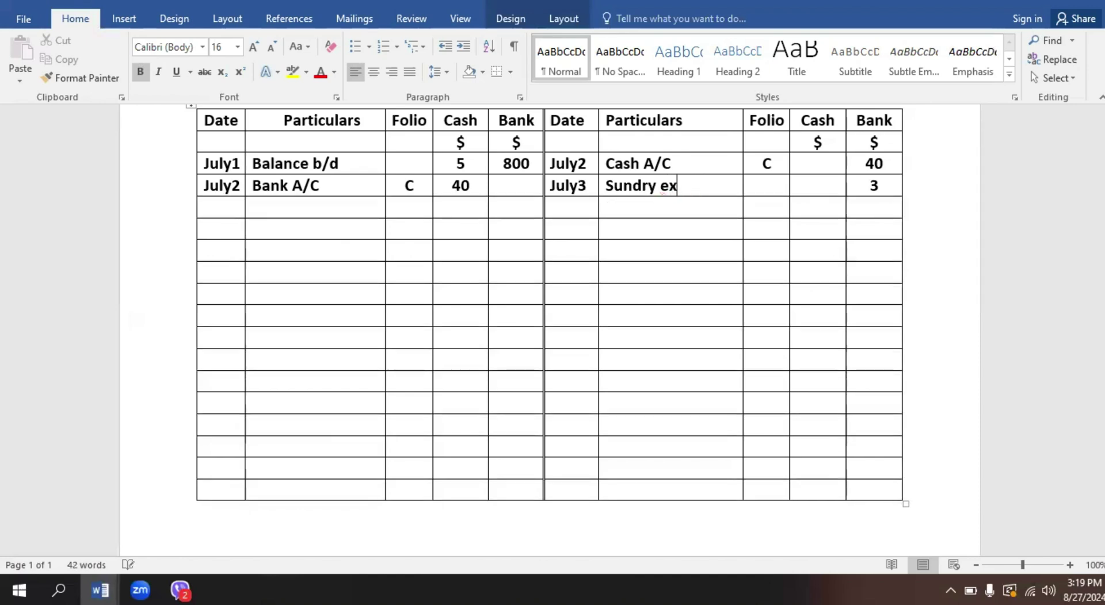
{"action": "type", "text": "penses"}
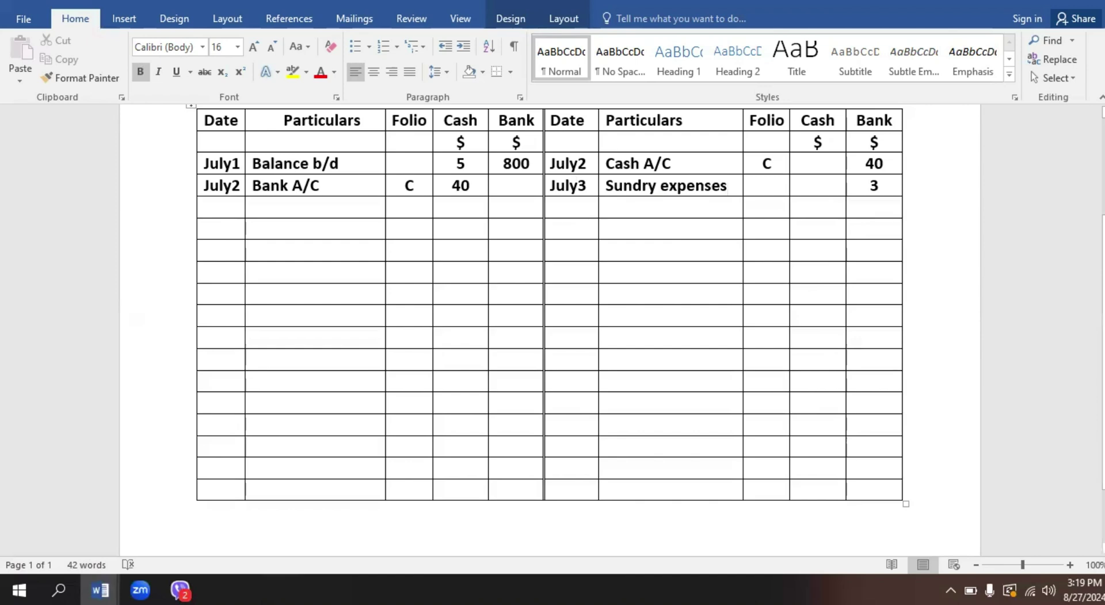
Look up the July 4 transaction in UMZ1111 and enter 190 in the right half's Bank column in Document2, below the July3 entry
{"action": "mouse_move", "coordinate": [101, 590]}
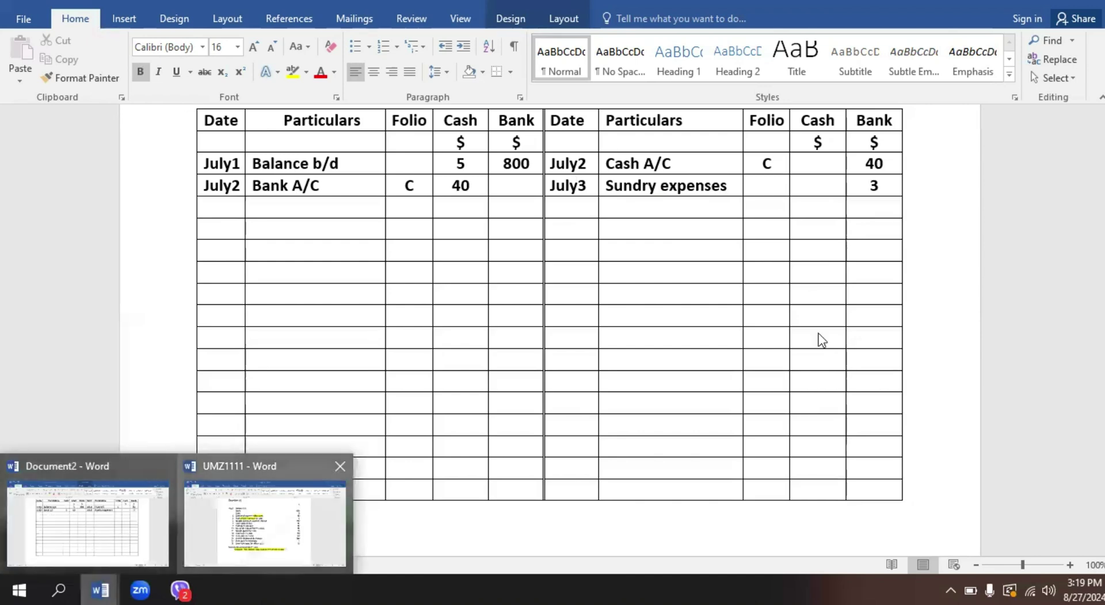
{"action": "key", "text": "alt+Tab"}
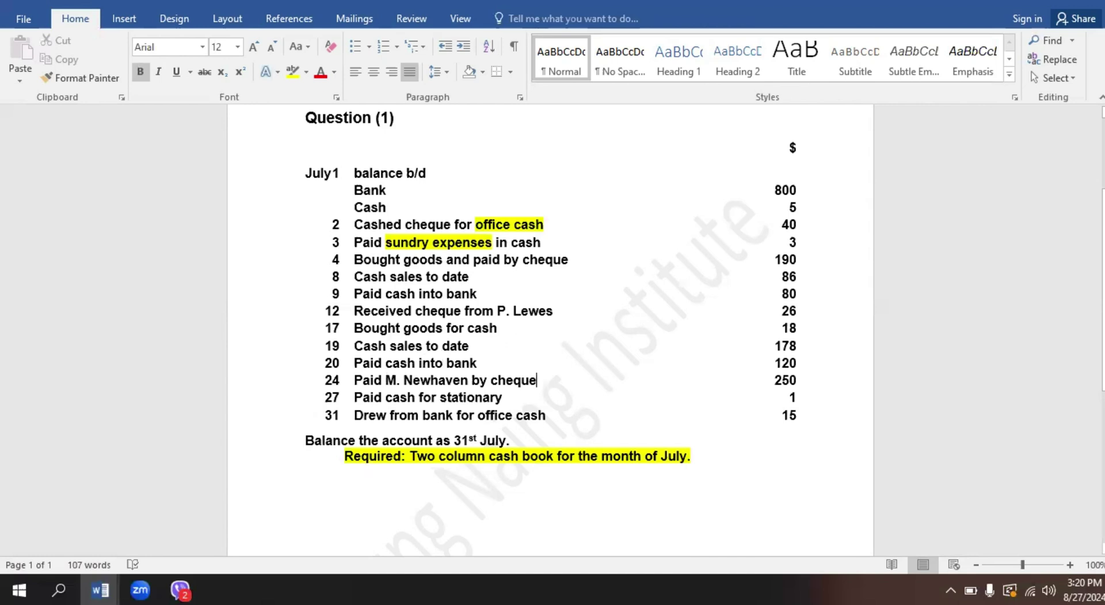
{"action": "left_click", "coordinate": [101, 591]}
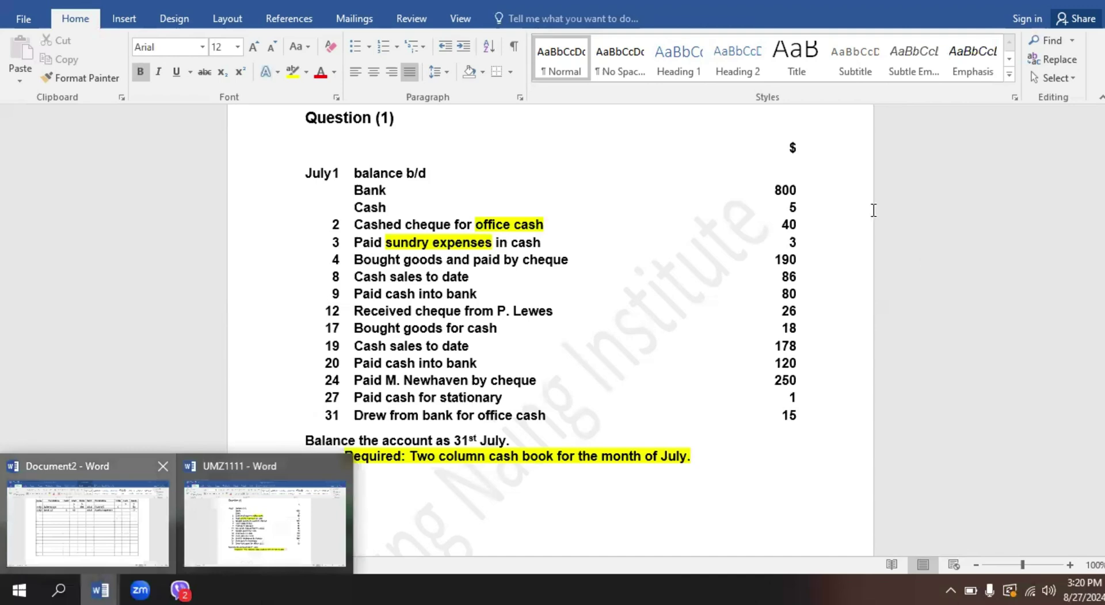
{"action": "key", "text": "alt+Tab"}
{"action": "type", "text": "90"}
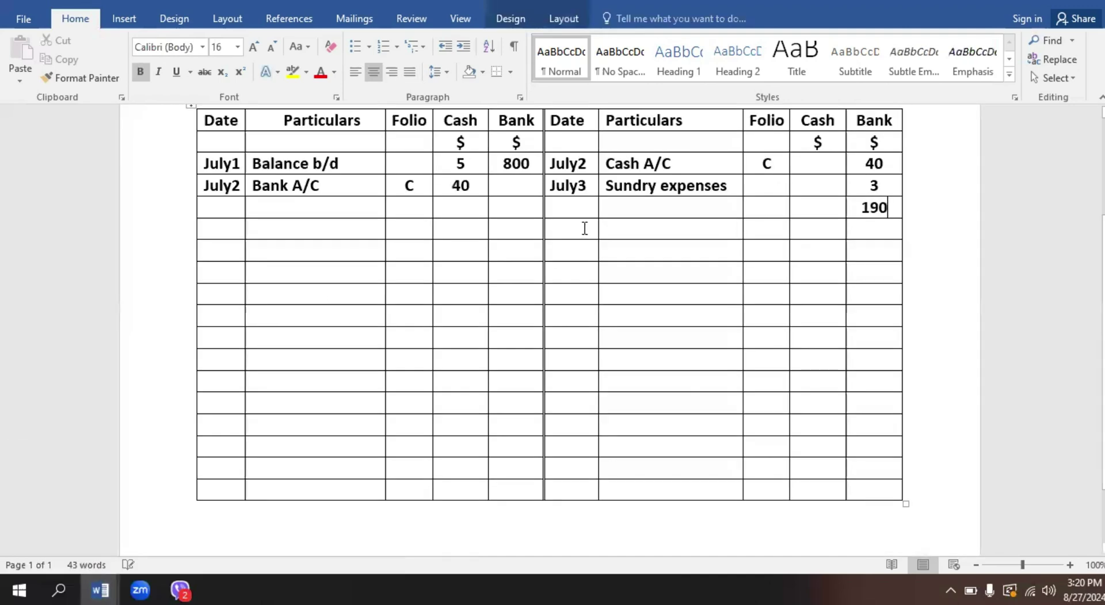
Date the 190 entry July4 and fill in its particulars as Purchases A/C
{"action": "left_click", "coordinate": [576, 206]}
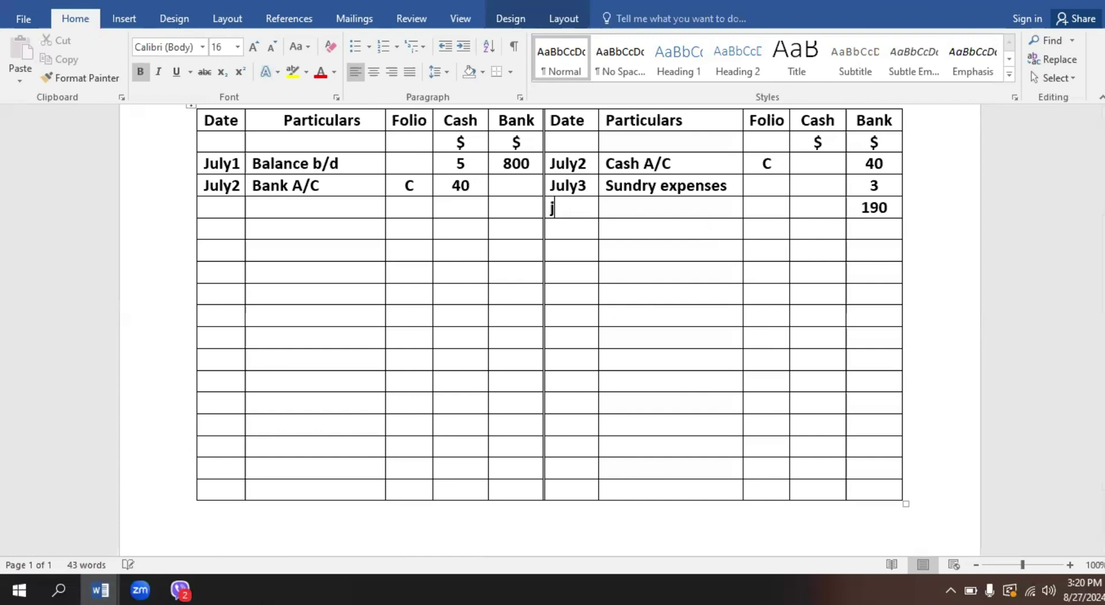
{"action": "type", "text": "jul"}
{"action": "type", "text": "y"}
{"action": "type", "text": "4 "}
{"action": "type", "text": "p"}
{"action": "type", "text": "u"}
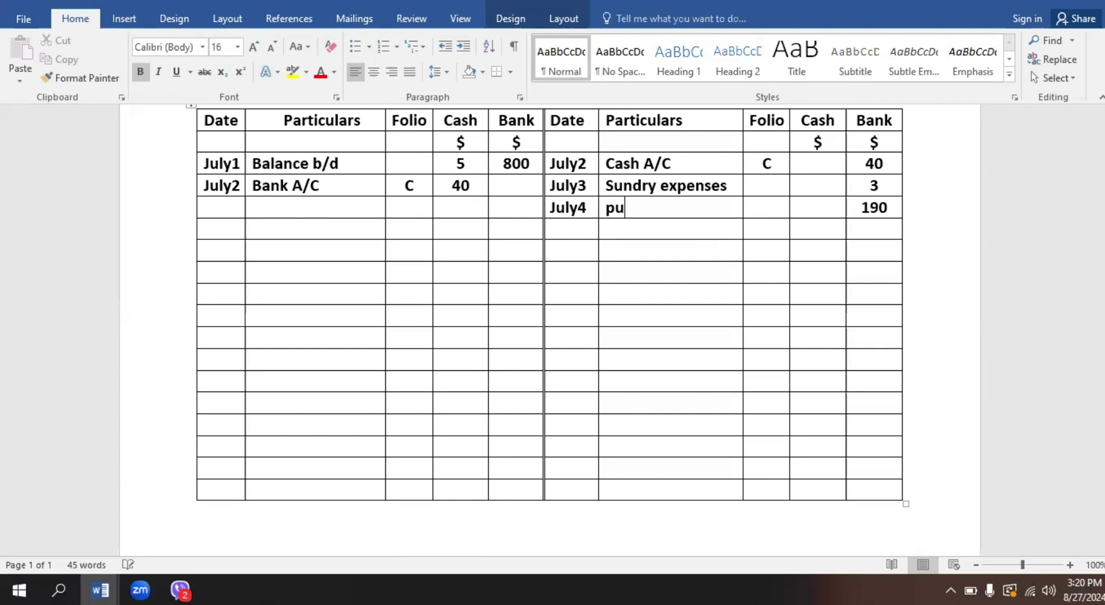
{"action": "type", "text": "rchases "}
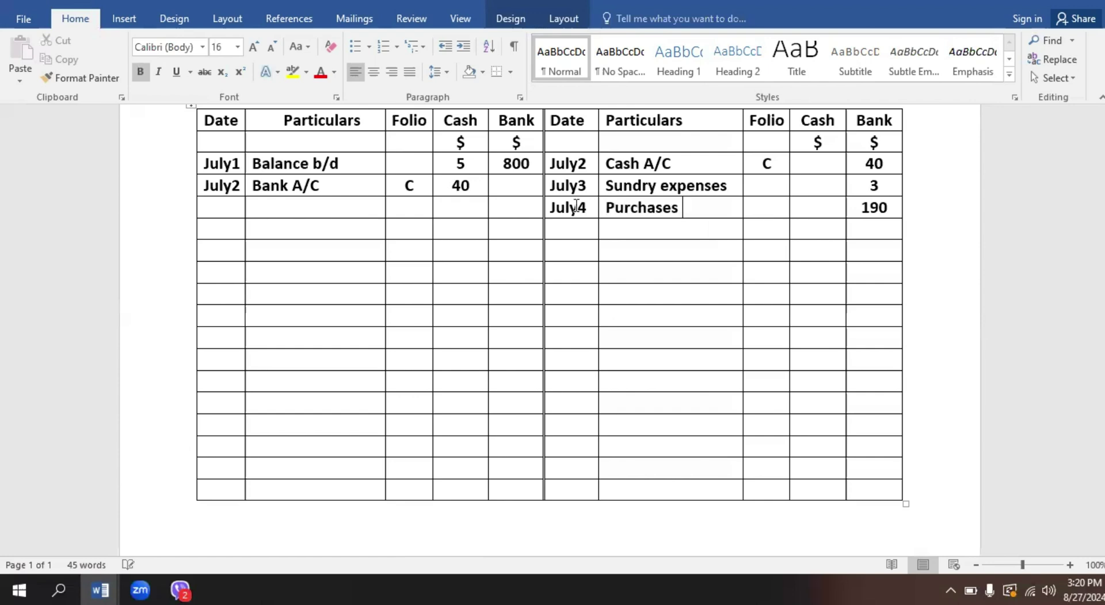
{"action": "type", "text": "A/C"}
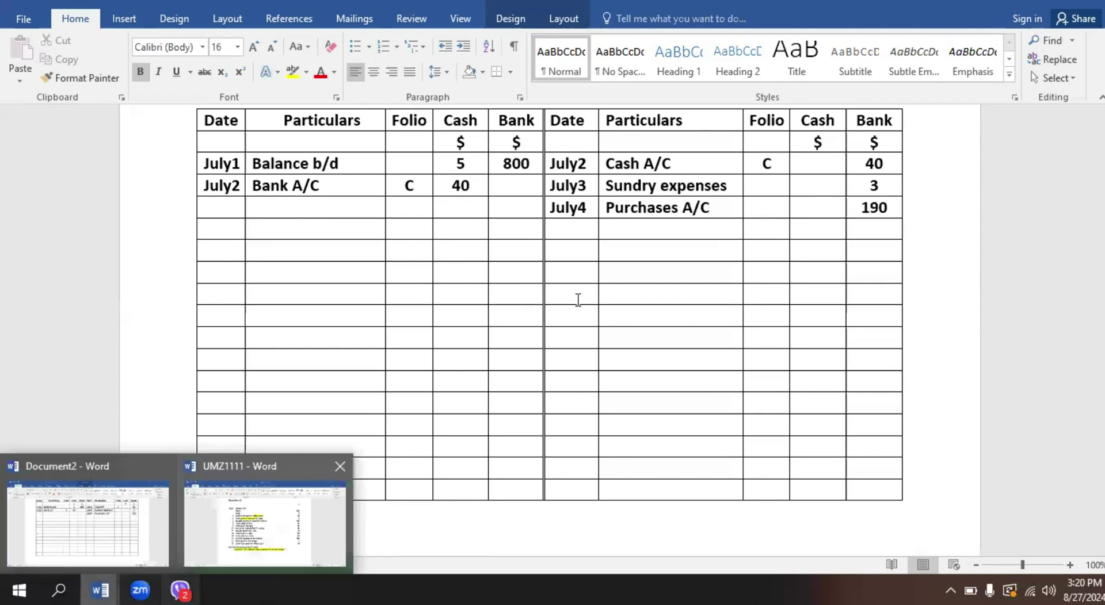
Look up the July 8 cash sales in UMZ1111 and enter 86 in the left half's Cash column in Document2, below the July2 entry
{"action": "key", "text": "alt+Tab"}
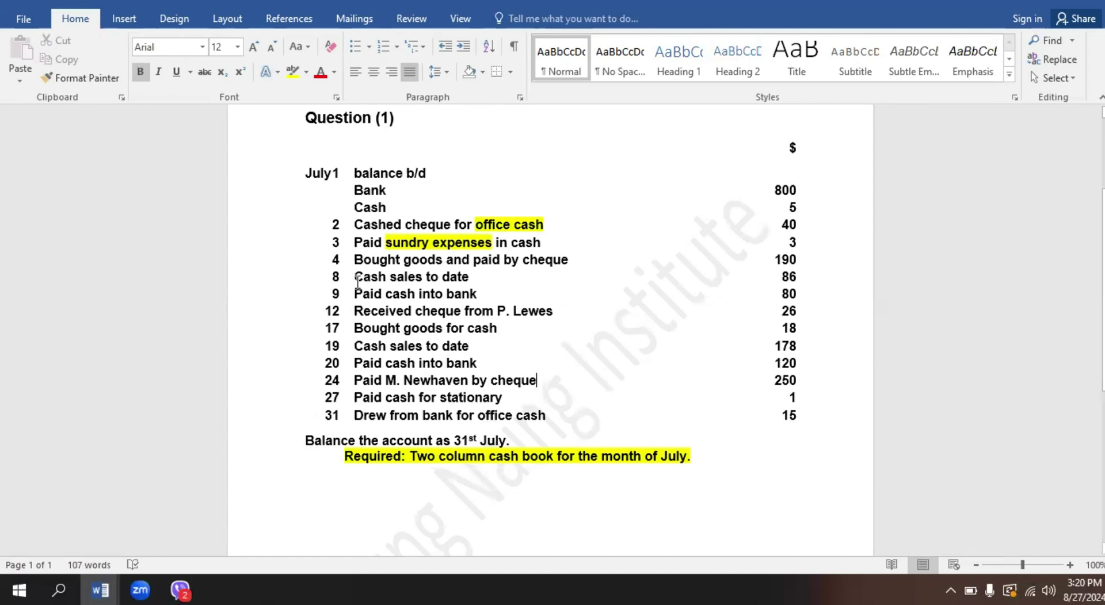
{"action": "left_click_drag", "start_coordinate": [358, 282], "coordinate": [491, 281]}
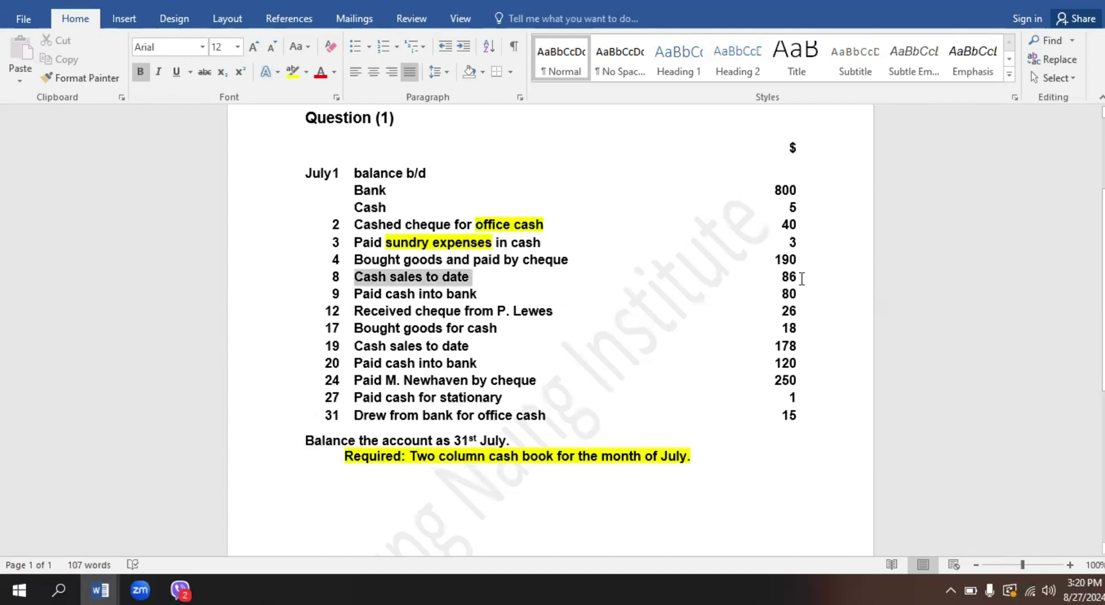
{"action": "left_click_drag", "start_coordinate": [801, 279], "coordinate": [807, 277]}
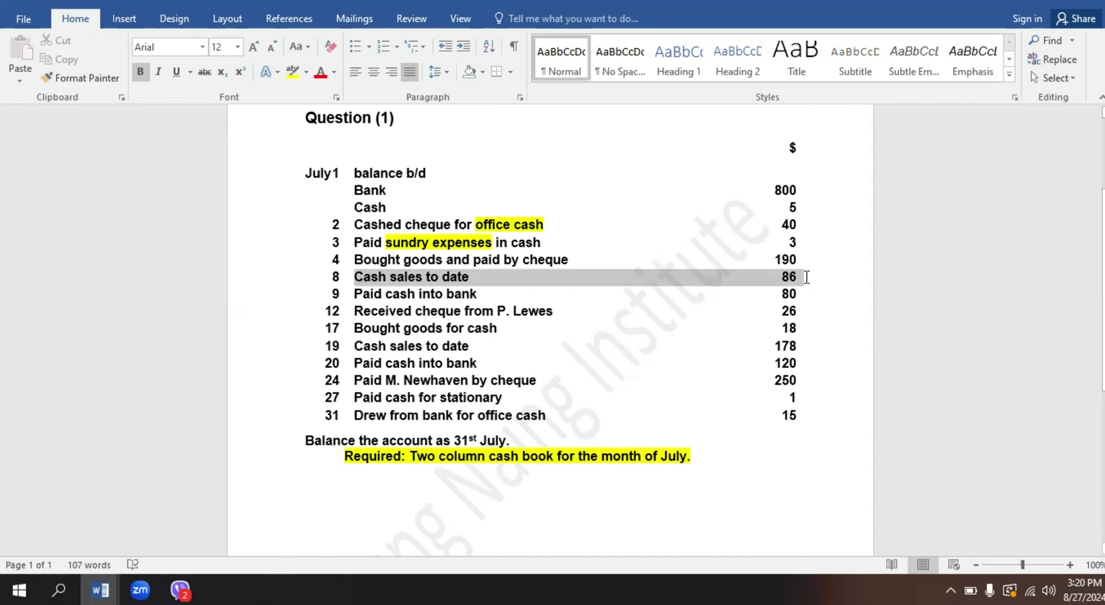
{"action": "left_click_drag", "start_coordinate": [806, 277], "coordinate": [806, 277]}
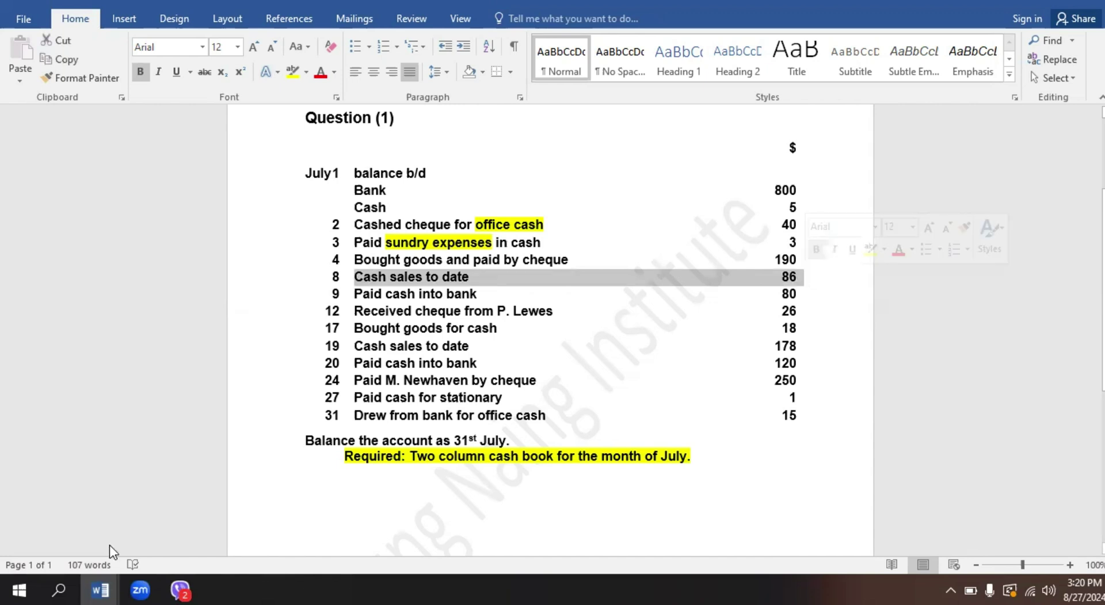
{"action": "mouse_move", "coordinate": [100, 590]}
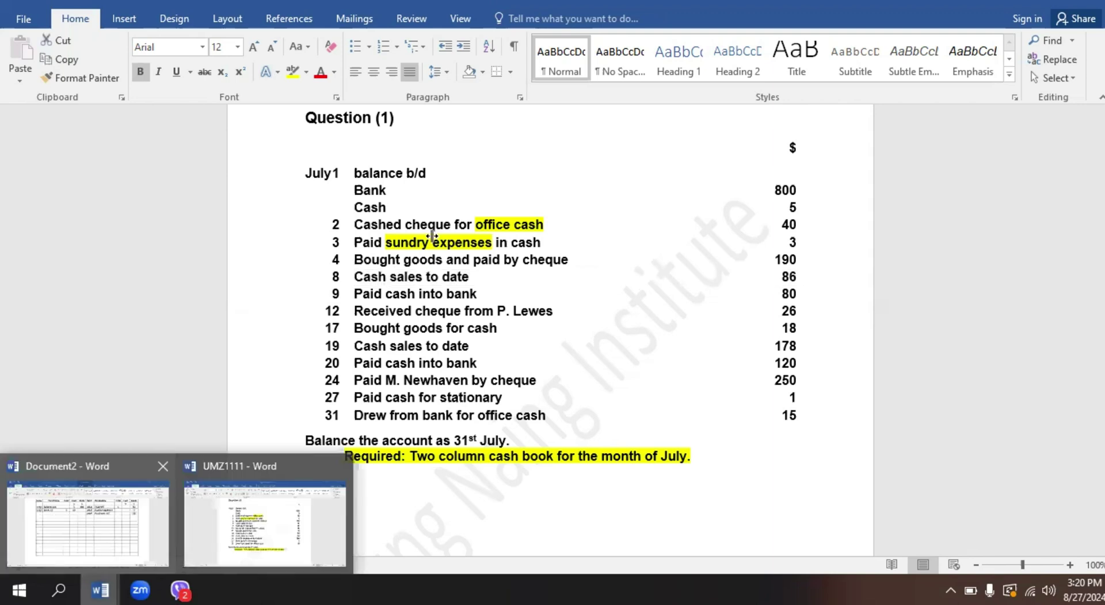
{"action": "left_click", "coordinate": [265, 532]}
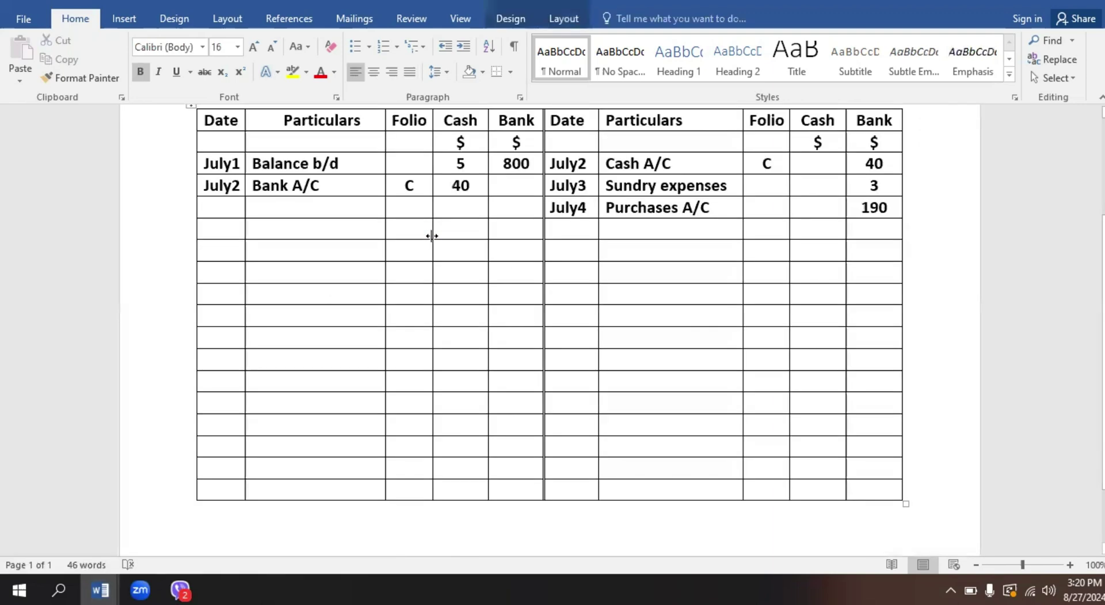
{"action": "left_click", "coordinate": [464, 212]}
{"action": "type", "text": "86"}
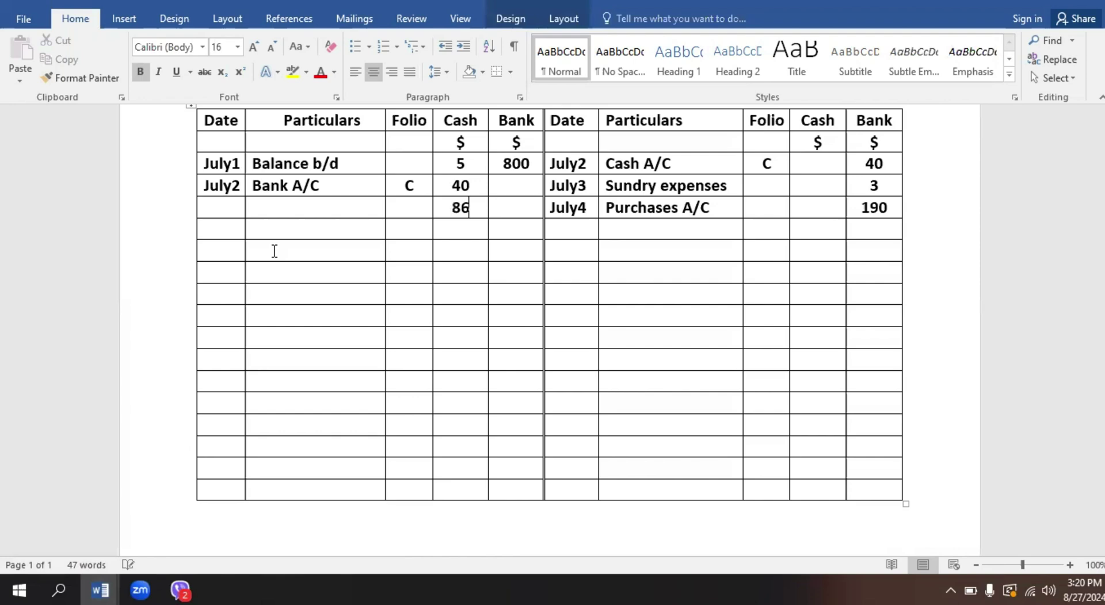
Date the 86 entry July8 and fill in its particulars as Sales A/C
{"action": "left_click", "coordinate": [227, 208]}
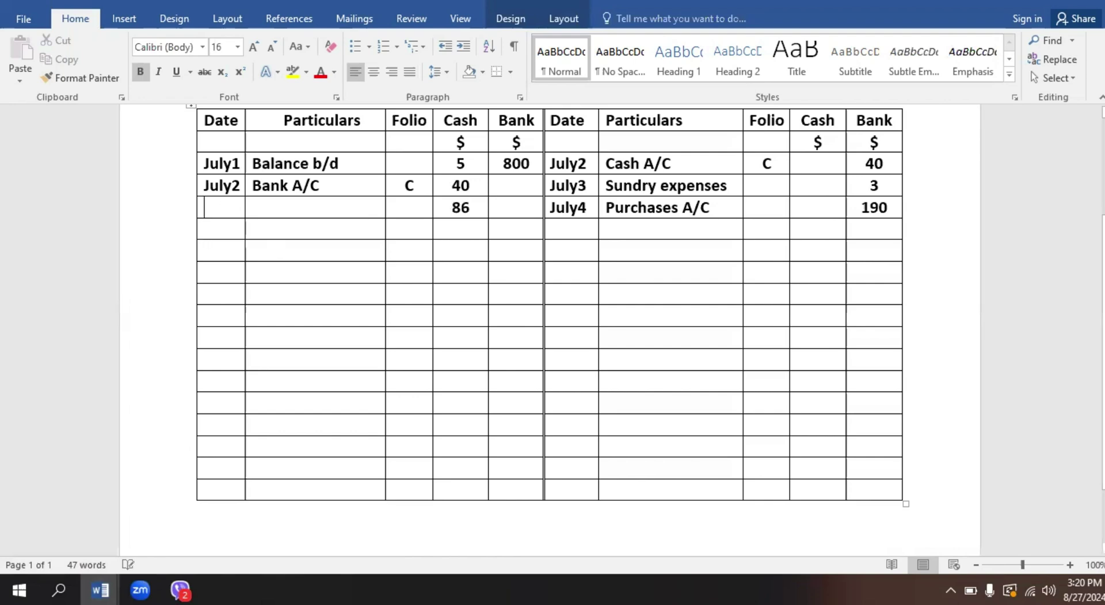
{"action": "type", "text": "july"}
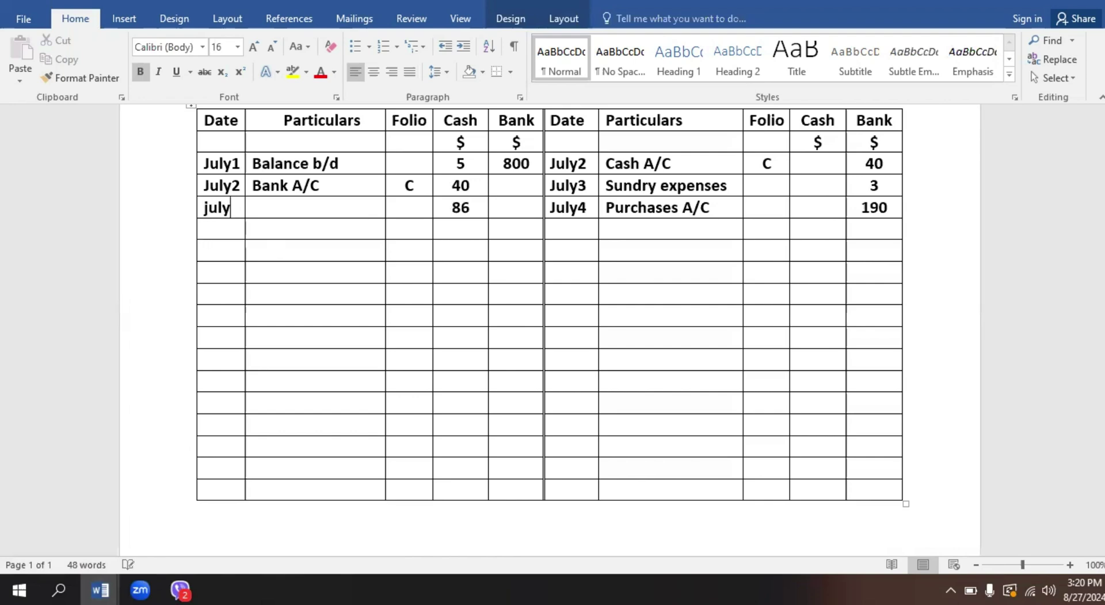
{"action": "type", "text": "8"}
{"action": "key", "text": "Tab"}
{"action": "type", "text": "sa"}
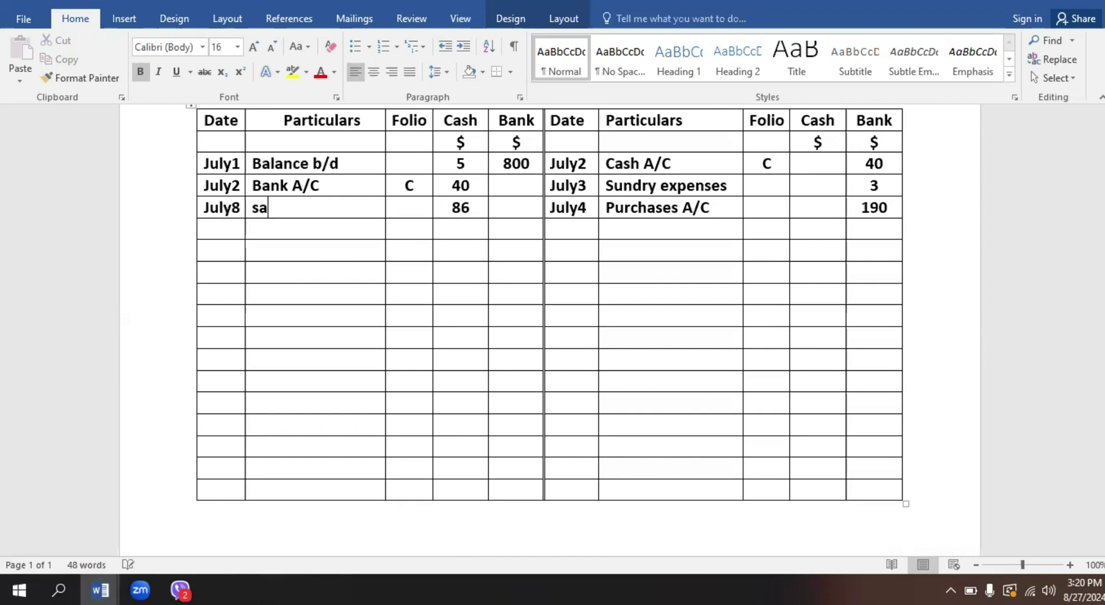
{"action": "type", "text": "les A/C"}
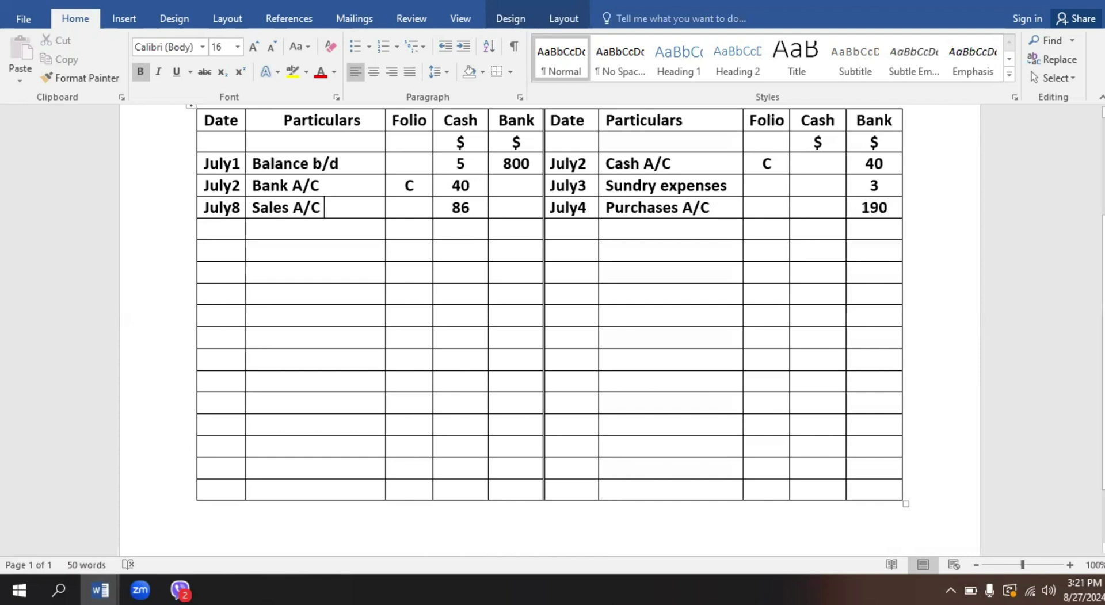
Switch to UMZ1111 and highlight "Paid cash into bank" and its amount 80 in the July 9 transaction in yellow
{"action": "key", "text": "alt+Tab"}
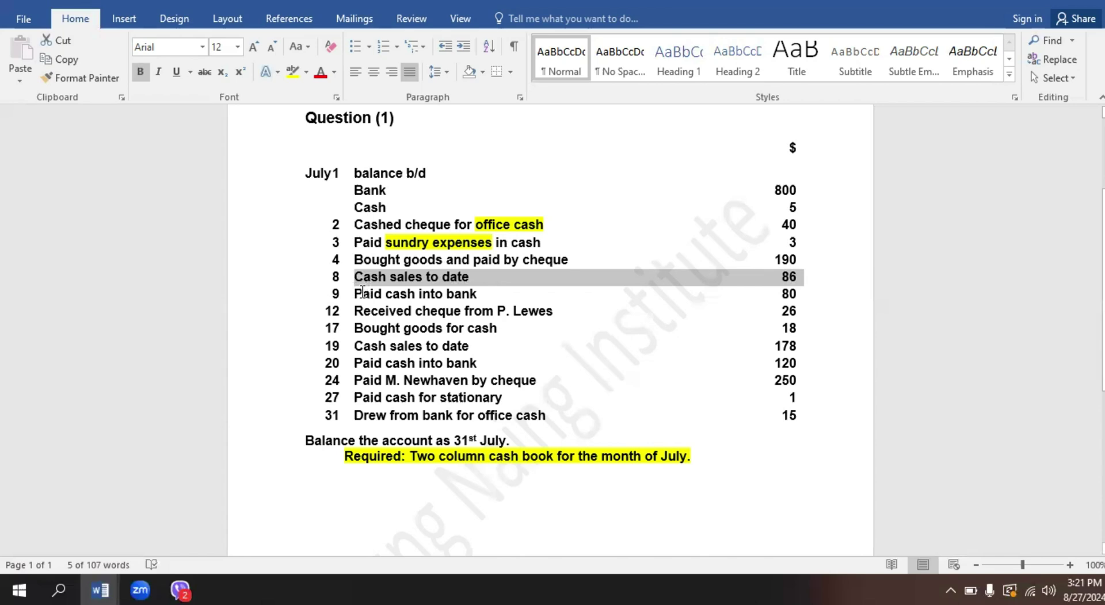
{"action": "left_click_drag", "start_coordinate": [358, 292], "coordinate": [477, 294]}
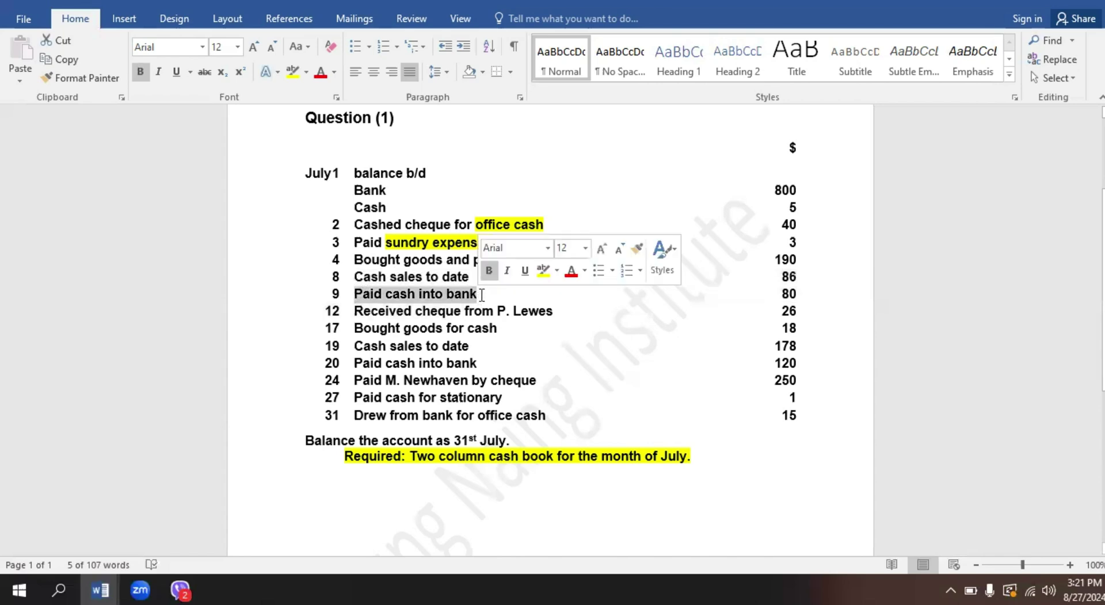
{"action": "left_click", "coordinate": [541, 271]}
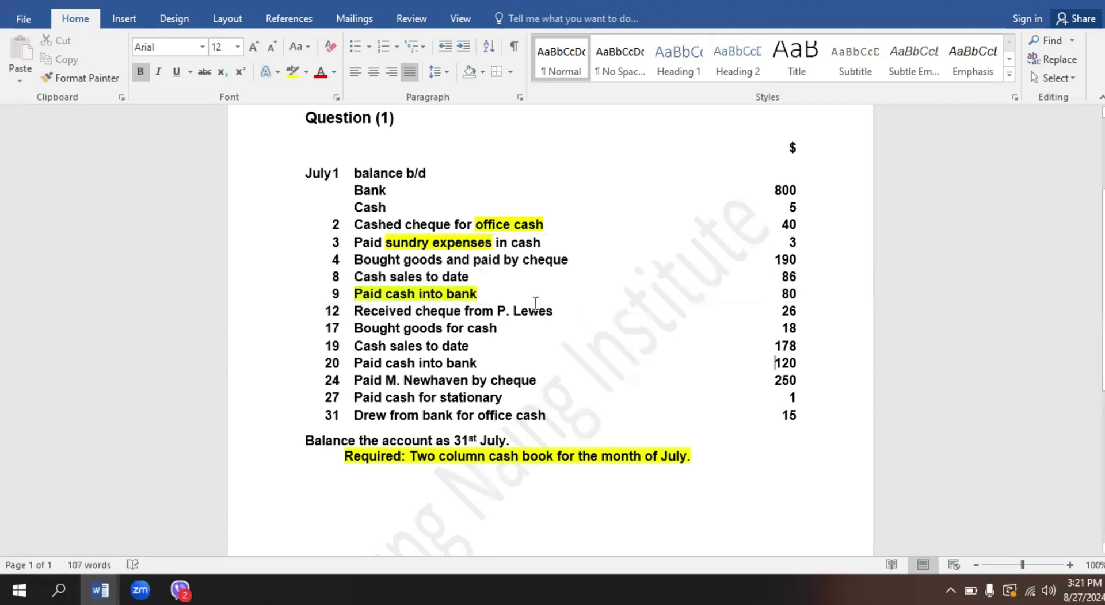
{"action": "left_click_drag", "start_coordinate": [558, 295], "coordinate": [811, 294]}
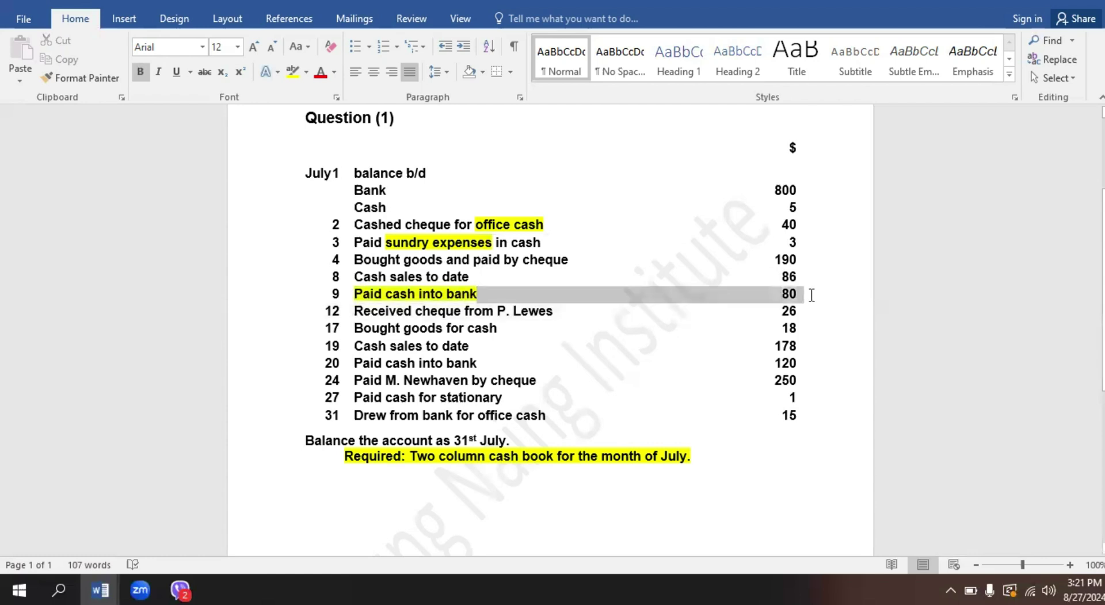
{"action": "left_click", "coordinate": [873, 265]}
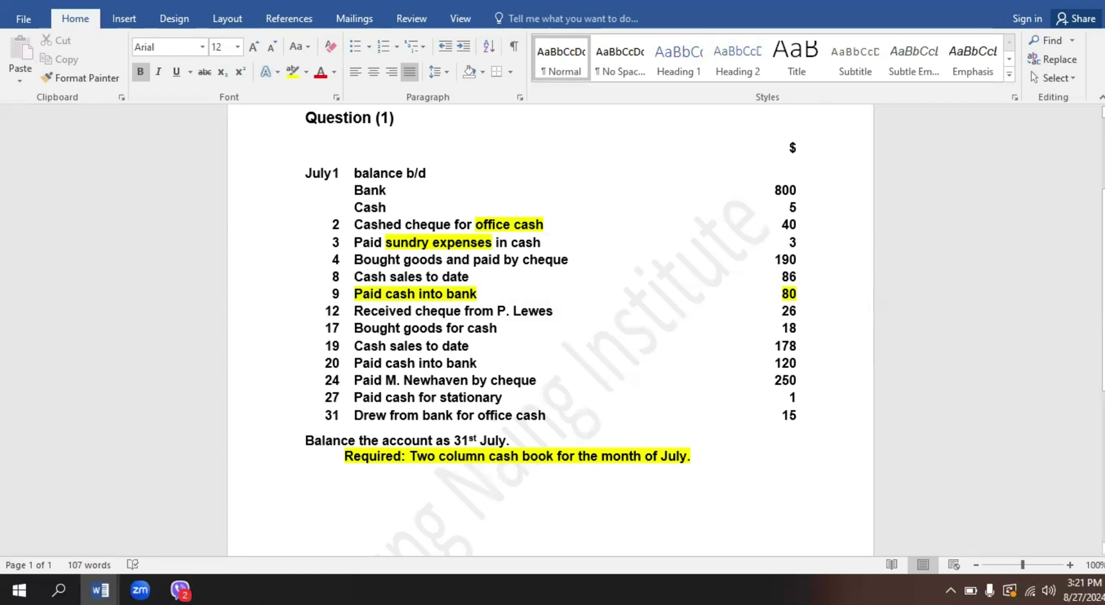
Switch to Document2 and enter 80 in the left half's Bank column and the right half's Cash column, in the row below July8
{"action": "mouse_move", "coordinate": [100, 590]}
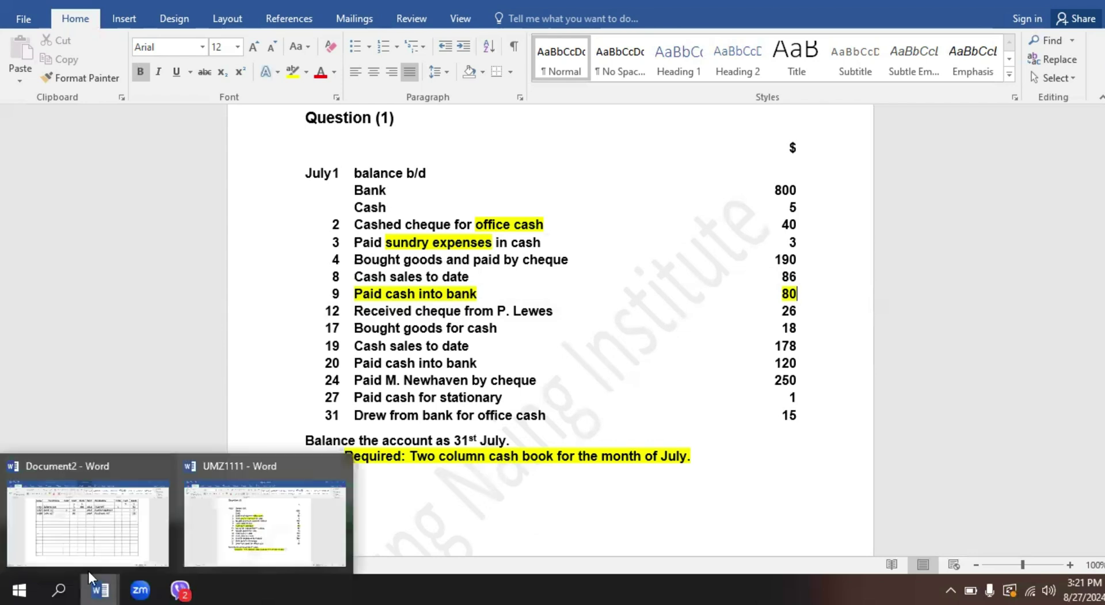
{"action": "left_click", "coordinate": [509, 231]}
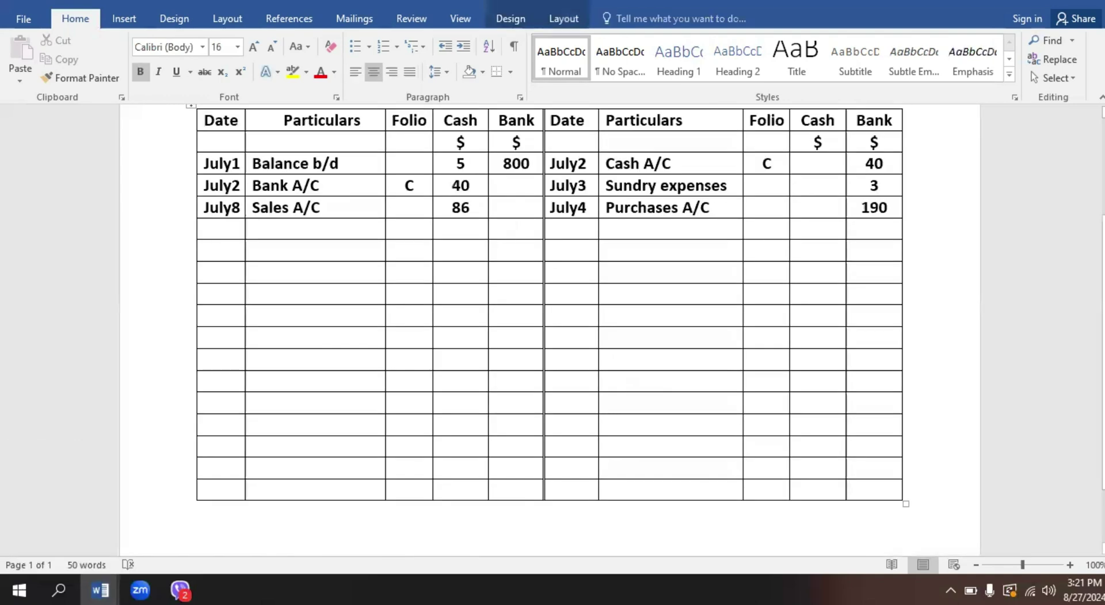
{"action": "type", "text": "80"}
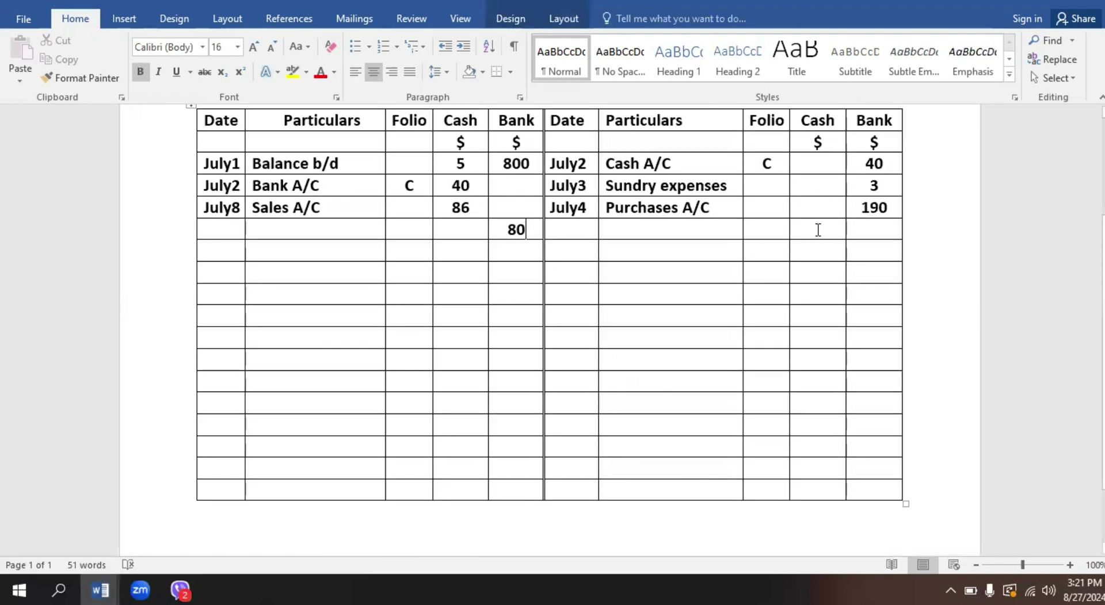
{"action": "left_click", "coordinate": [818, 230]}
{"action": "type", "text": "80"}
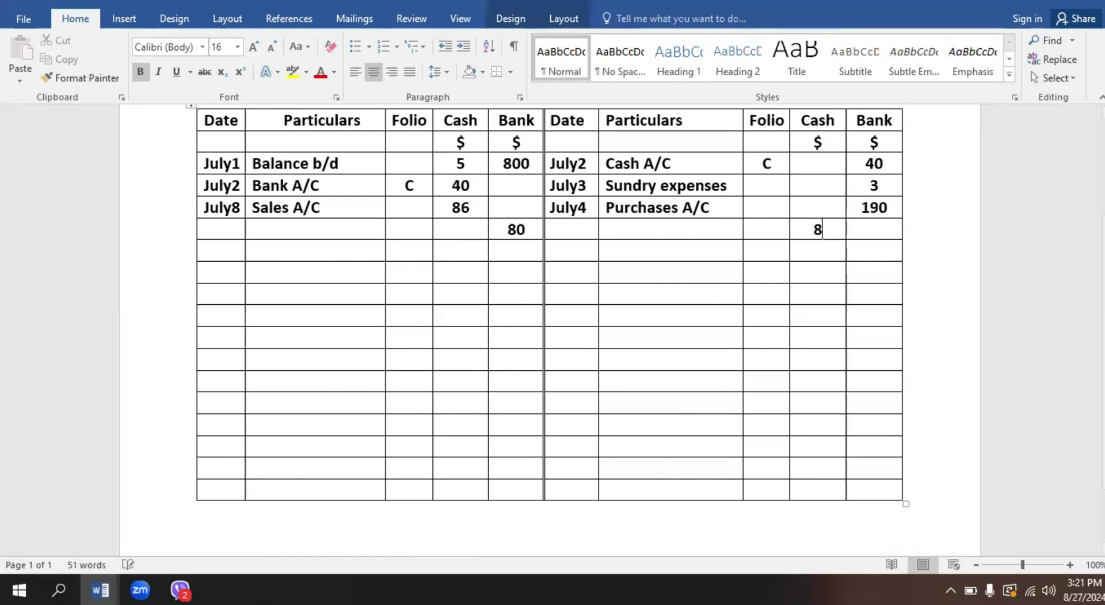
Date both 80 entries July9, in the right and left halves of the cash book
{"action": "left_click", "coordinate": [571, 235]}
{"action": "type", "text": "ly9"}
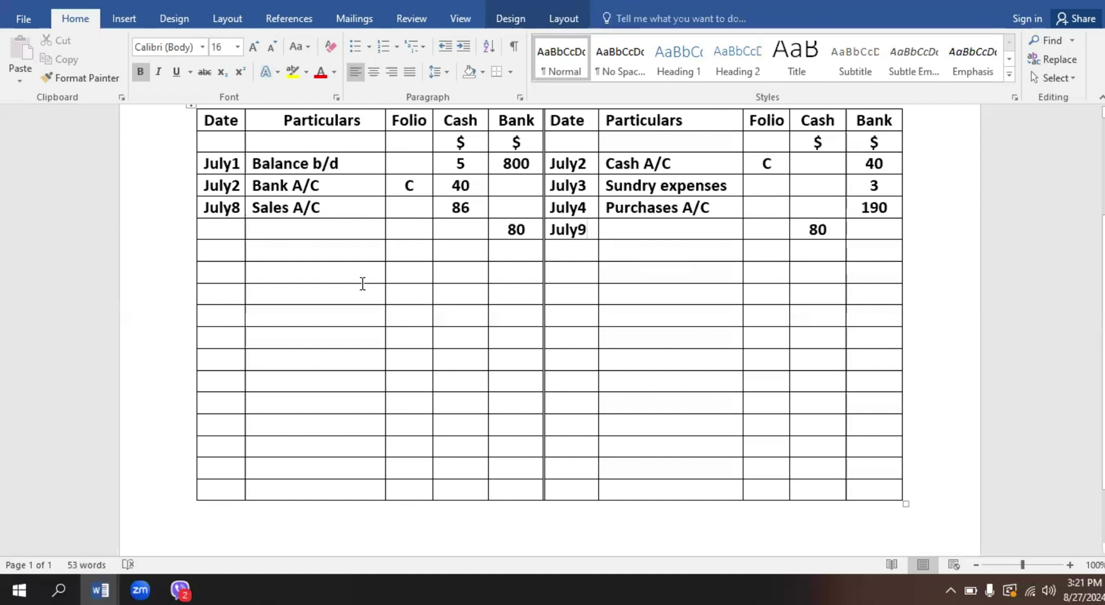
{"action": "left_click", "coordinate": [226, 236]}
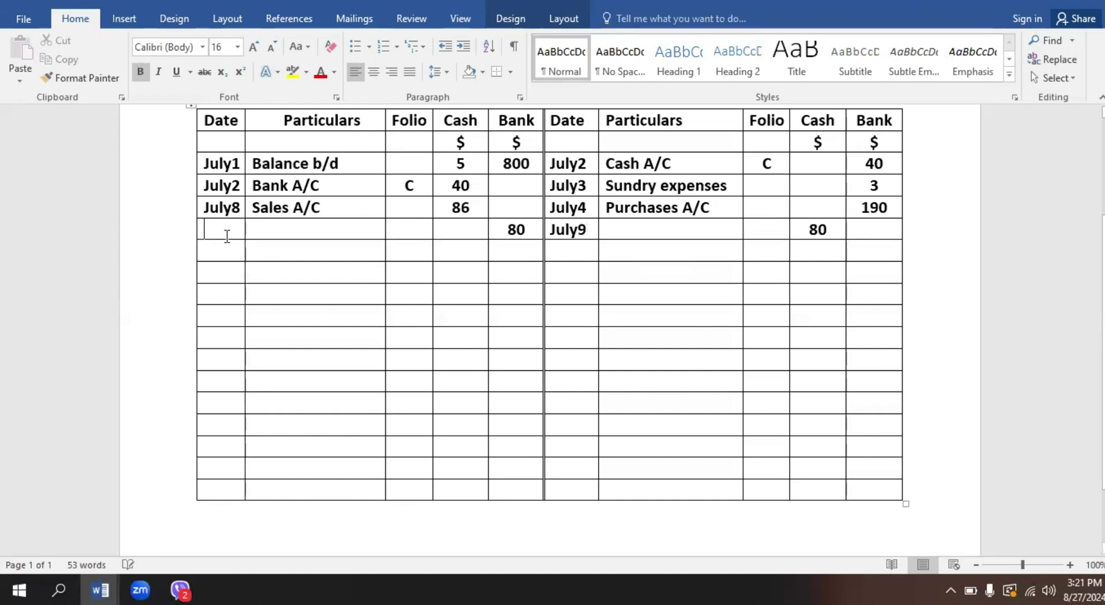
{"action": "type", "text": "july"}
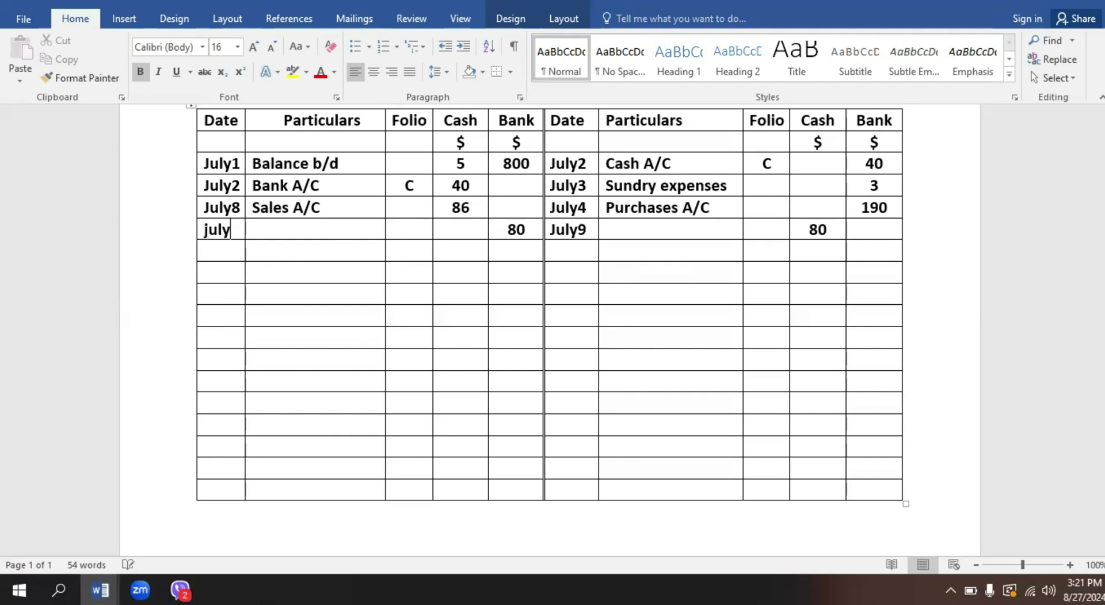
{"action": "type", "text": "9"}
Fill in the July9 particulars as Cash A/C in the left half and Bank A/C in the right half
{"action": "key", "text": "Tab"}
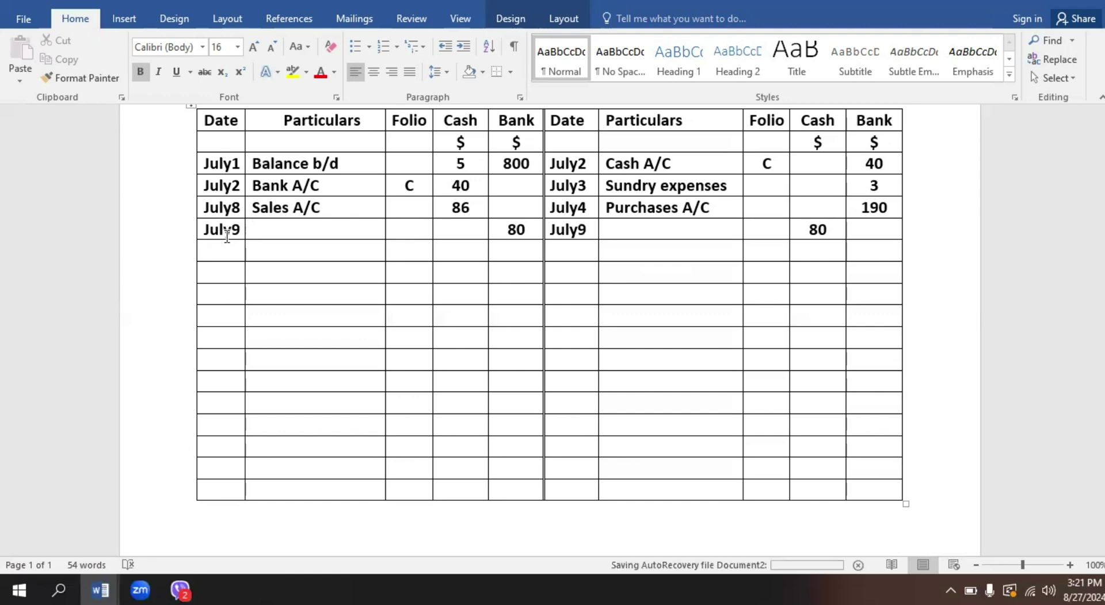
{"action": "type", "text": "s"}
{"action": "key", "text": "BackSpace"}
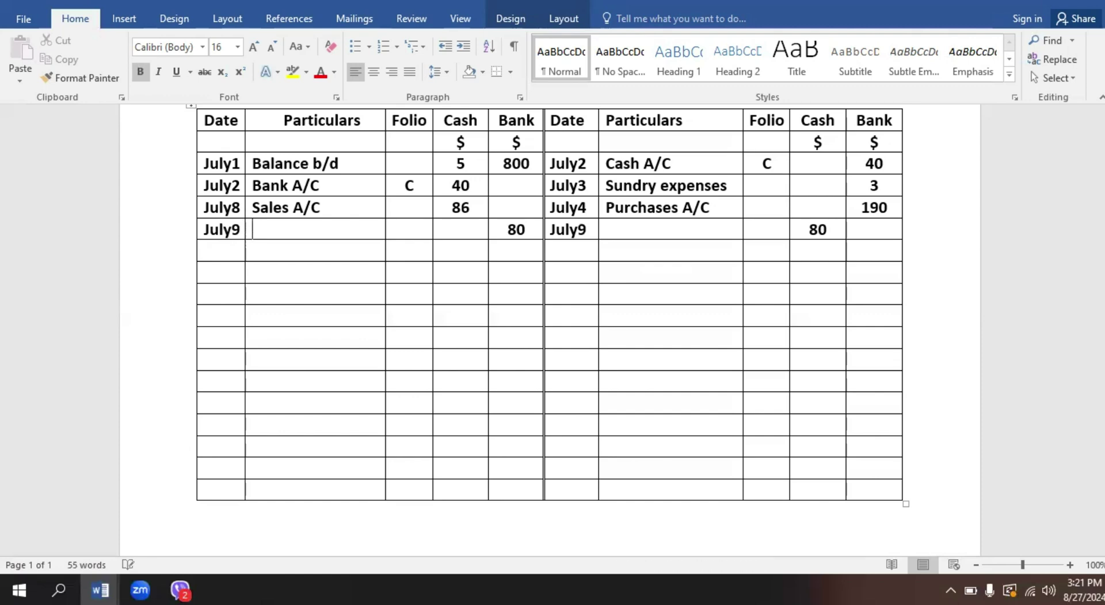
{"action": "type", "text": "cash A/"}
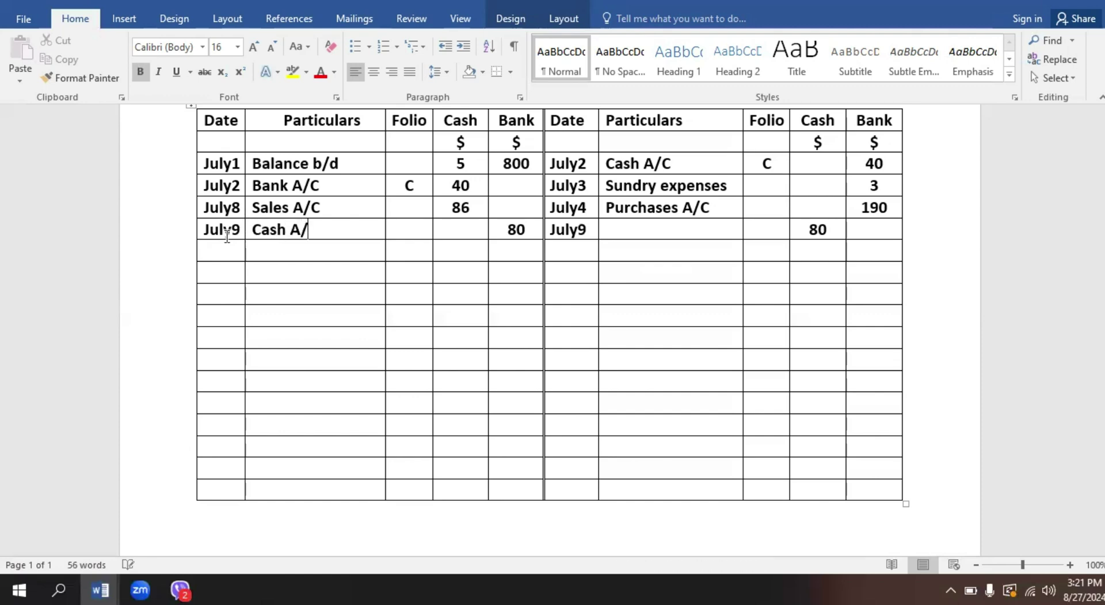
{"action": "type", "text": "C"}
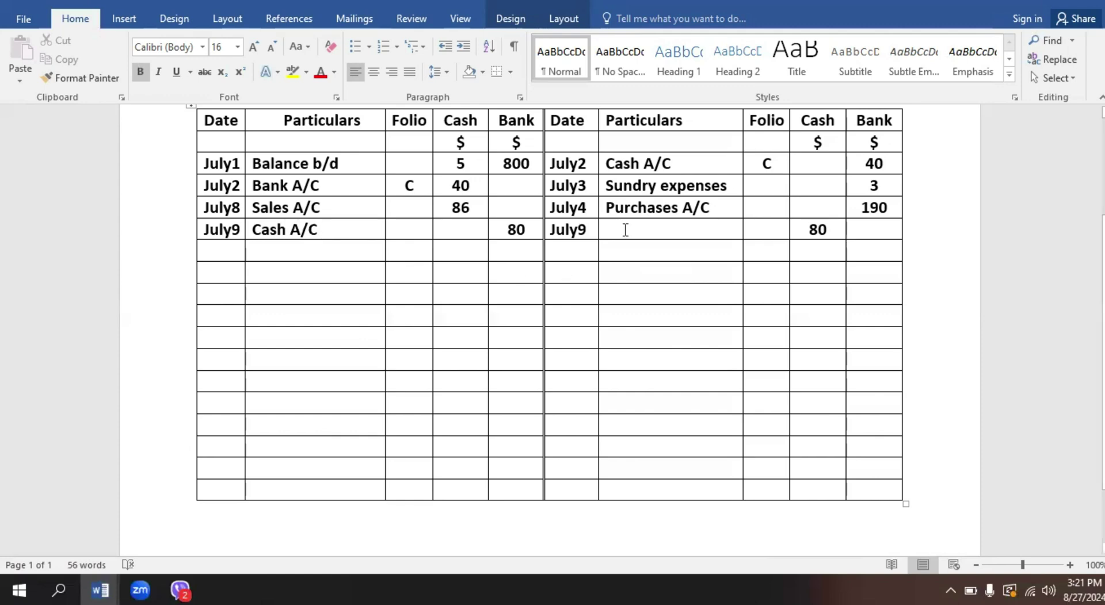
{"action": "left_click", "coordinate": [626, 230]}
{"action": "type", "text": "bank "}
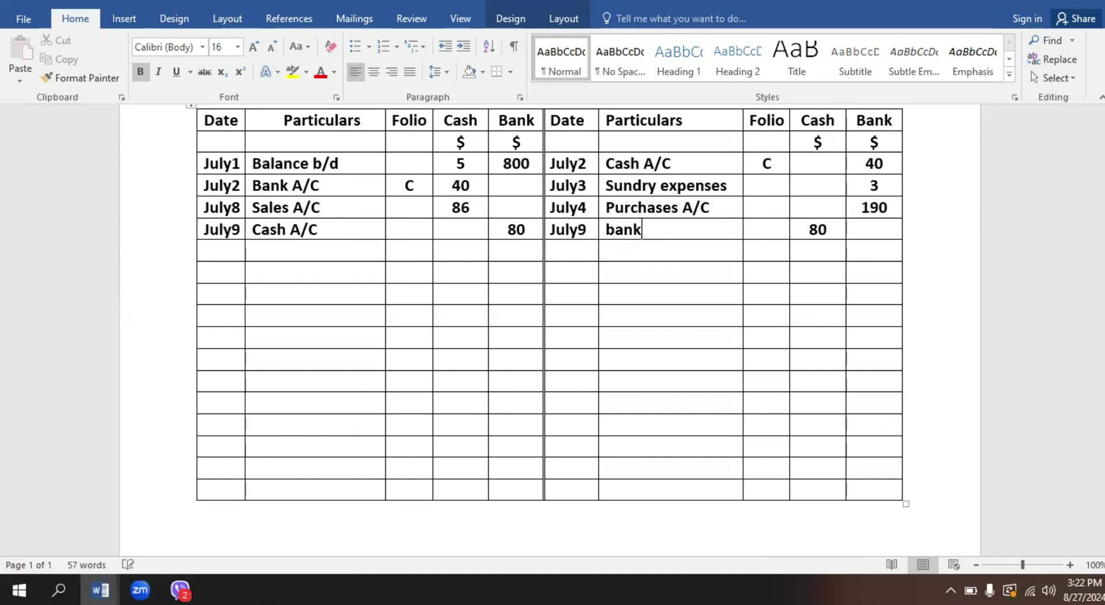
{"action": "type", "text": "A/C"}
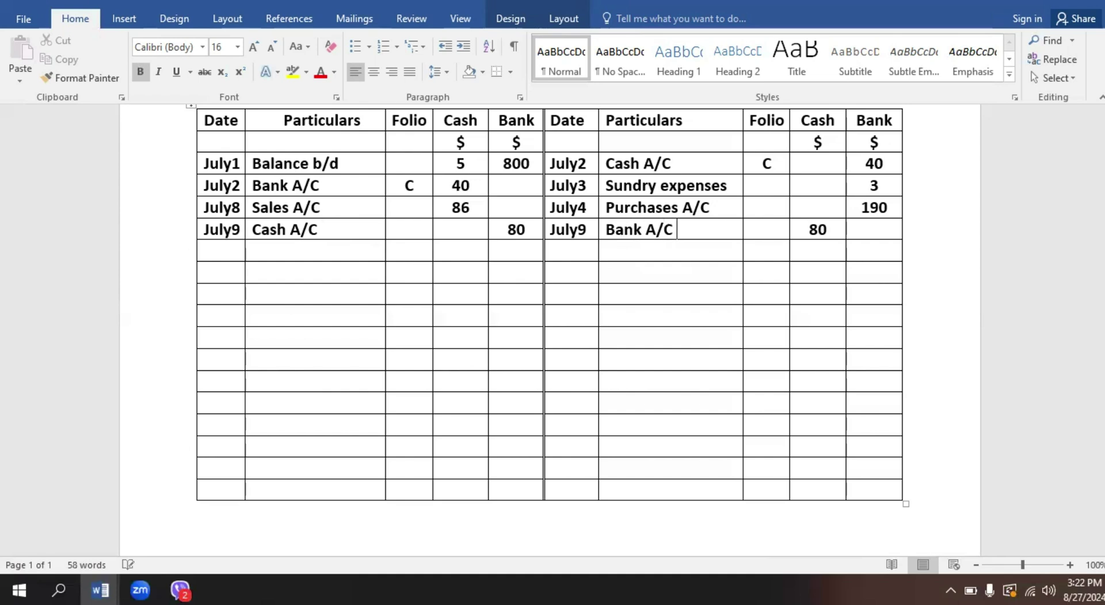
Mark both July9 entries with C in their Folio columns
{"action": "left_click", "coordinate": [776, 235]}
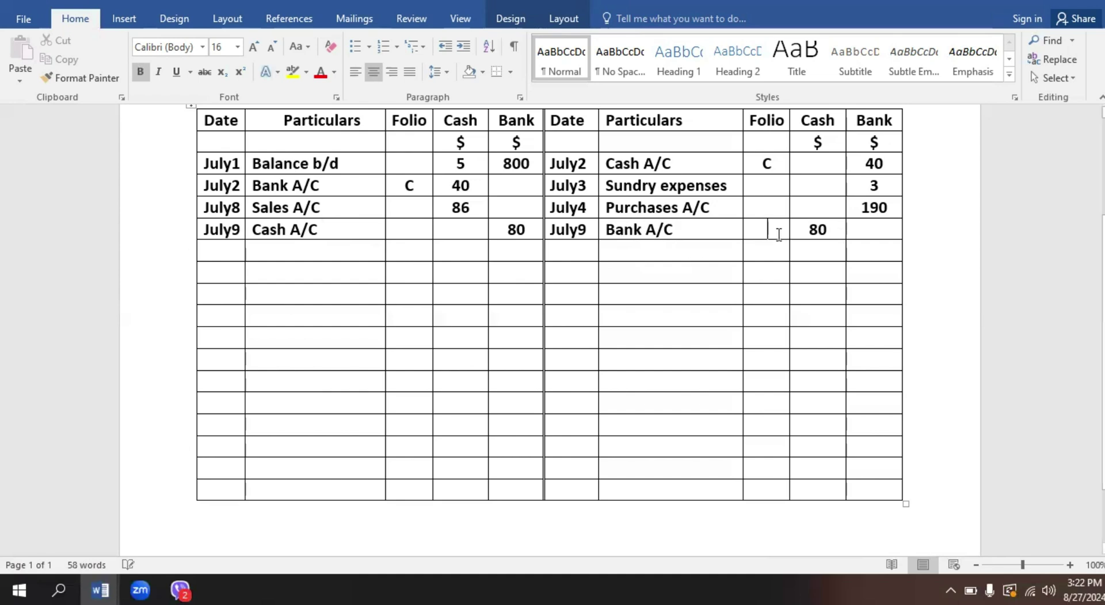
{"action": "type", "text": "c"}
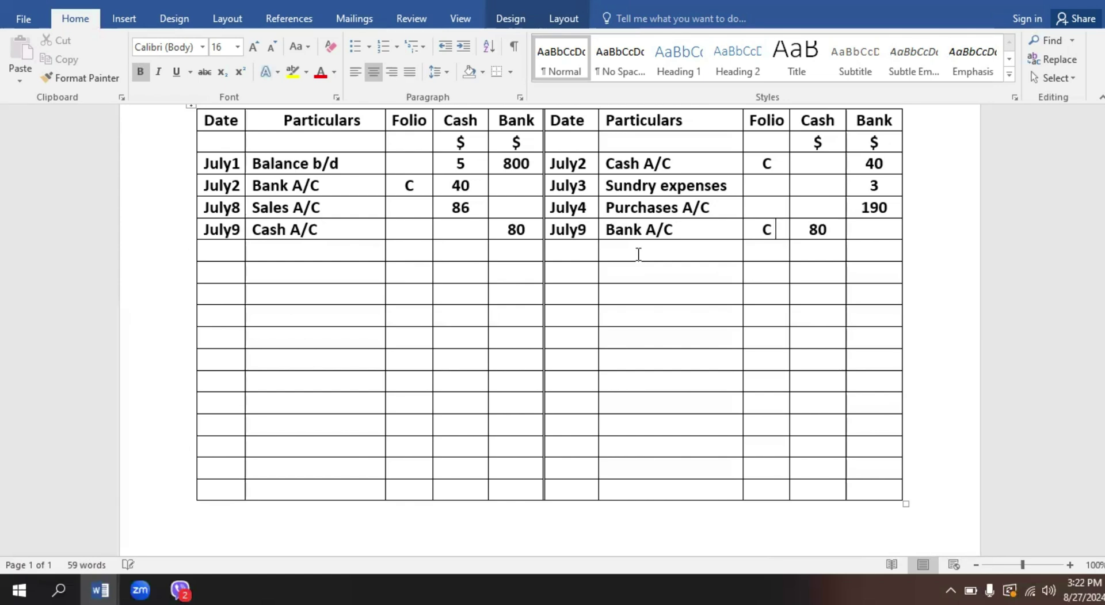
{"action": "left_click", "coordinate": [409, 230]}
{"action": "type", "text": "c"}
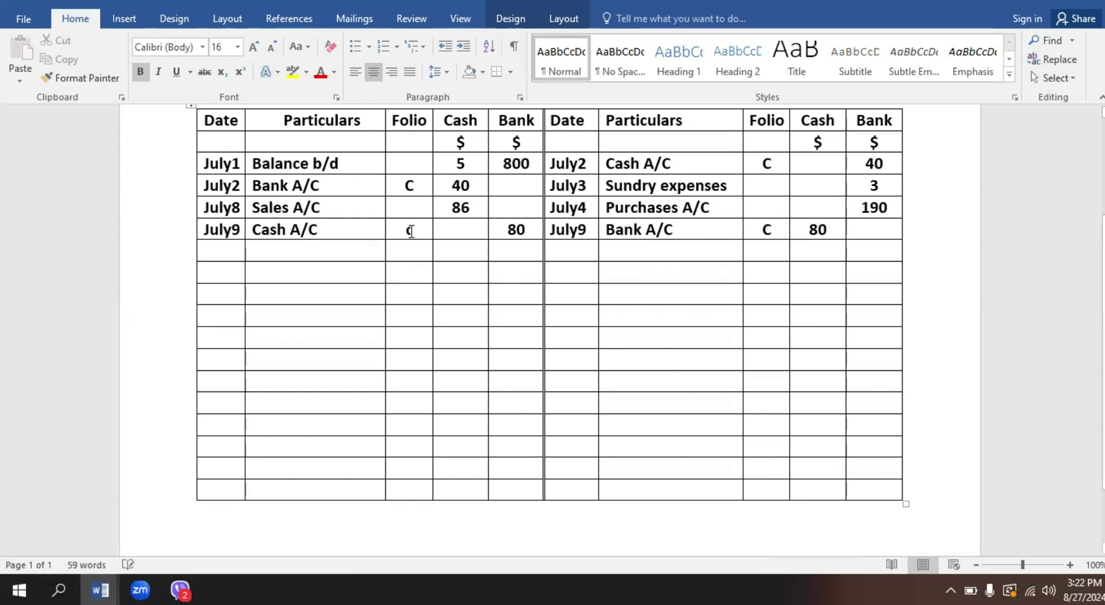
Add "(deposit)" to the particulars of both July9 entries, after Cash A/C and after Bank A/C
{"action": "left_click", "coordinate": [351, 229]}
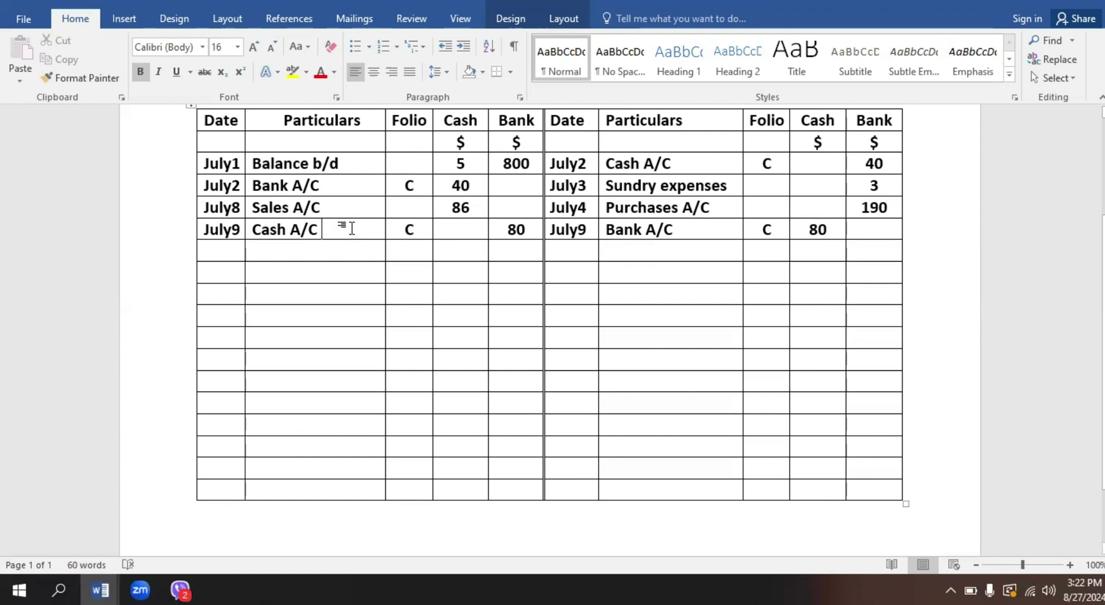
{"action": "type", "text": "("}
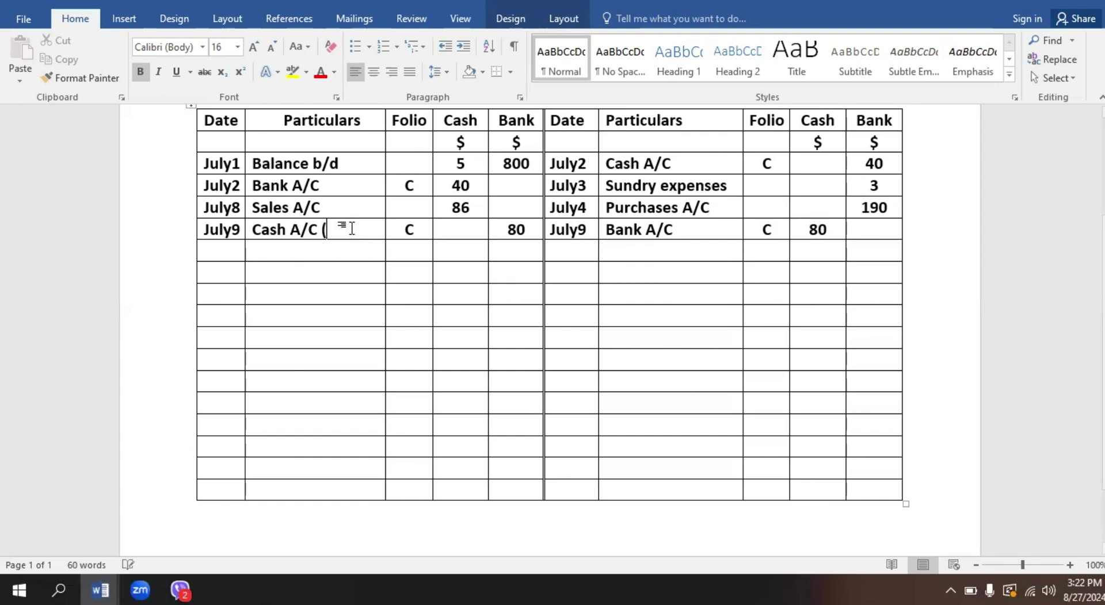
{"action": "type", "text": "depo"}
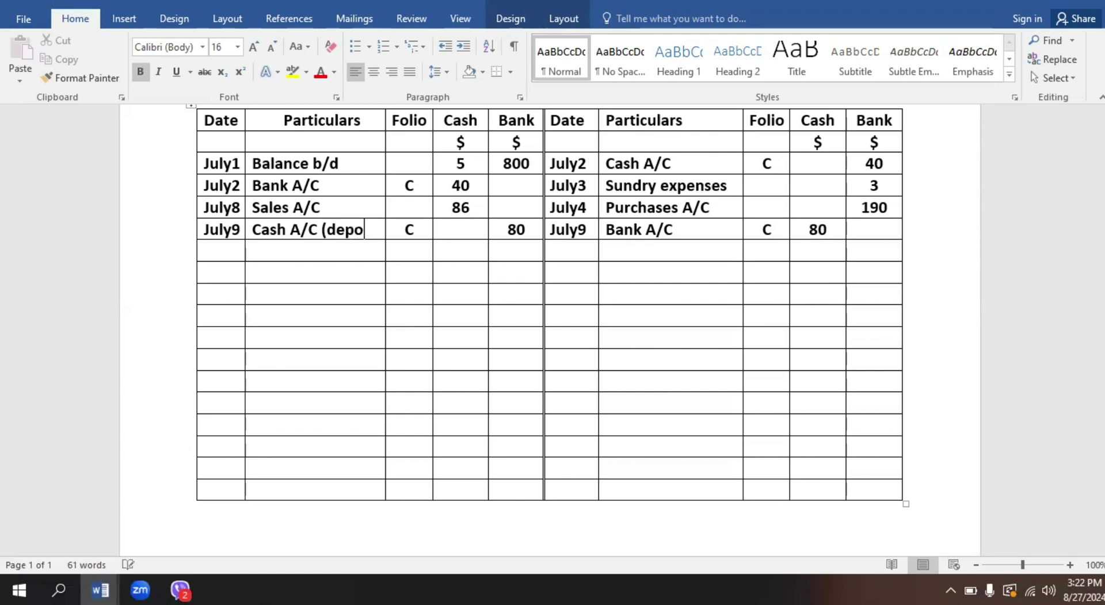
{"action": "type", "text": "sit)"}
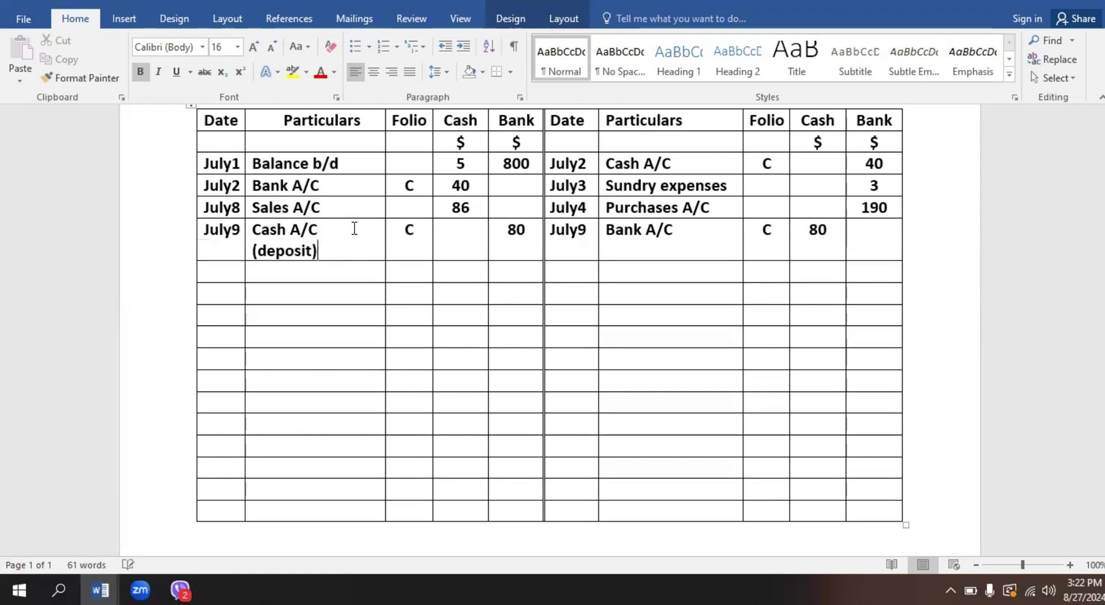
{"action": "left_click", "coordinate": [672, 233]}
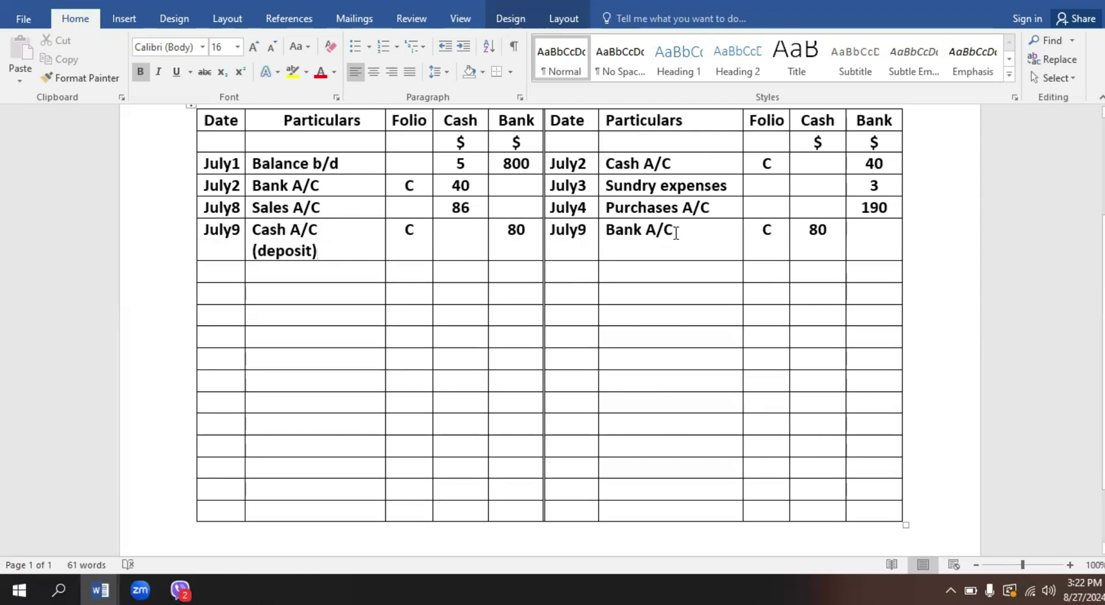
{"action": "key", "text": "Return"}
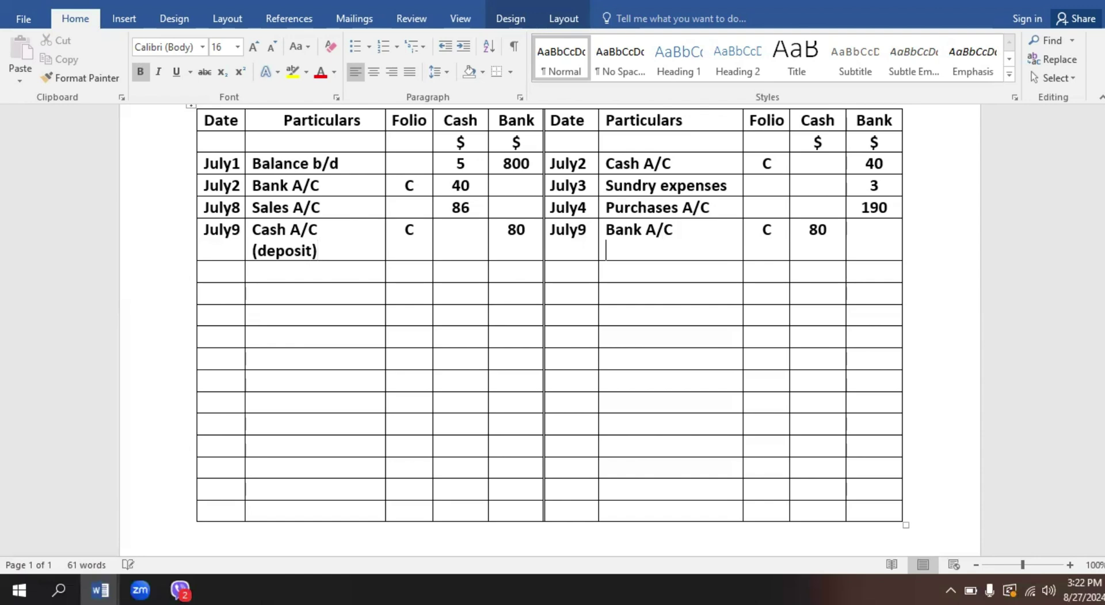
{"action": "type", "text": "(deposit)"}
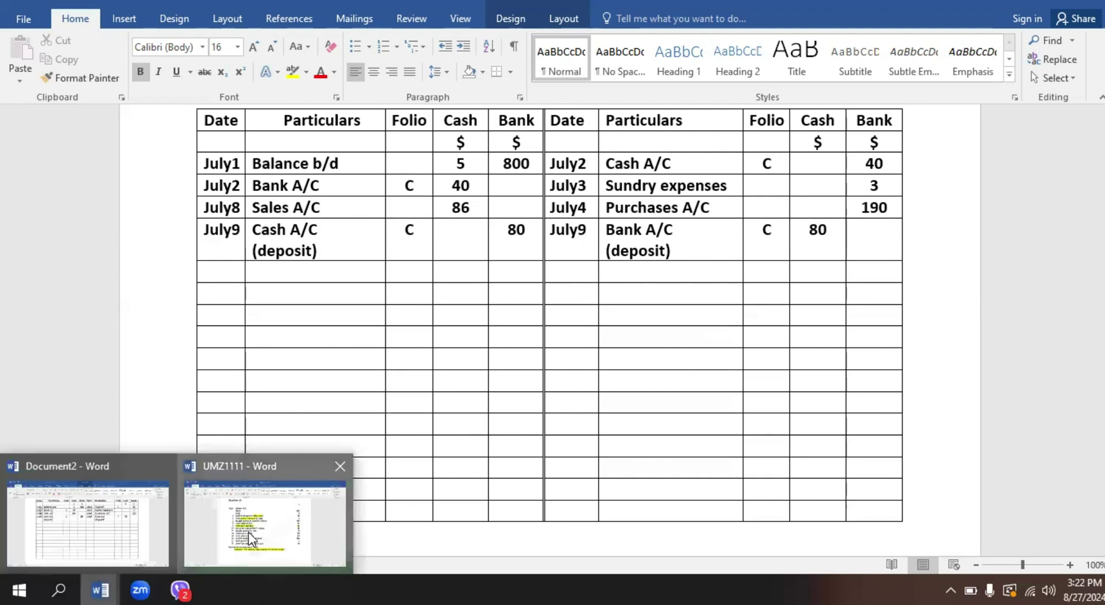
Look up the July 12 cheque received in UMZ1111 and enter 26 in the left half's Bank column in Document2, below the July9 entry
{"action": "left_click", "coordinate": [247, 533]}
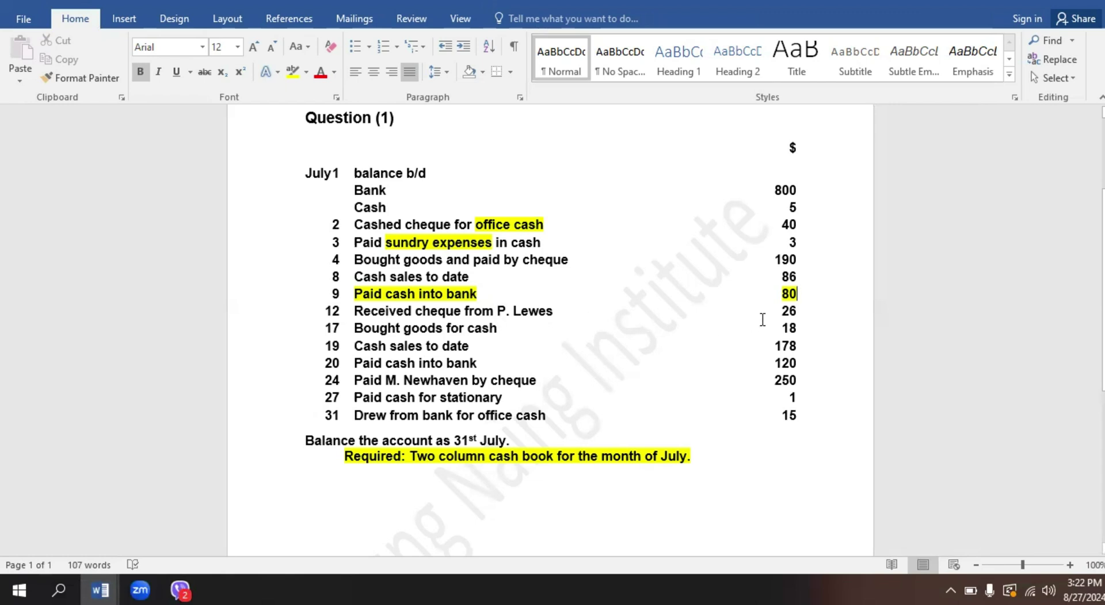
{"action": "left_click_drag", "start_coordinate": [809, 310], "coordinate": [781, 312]}
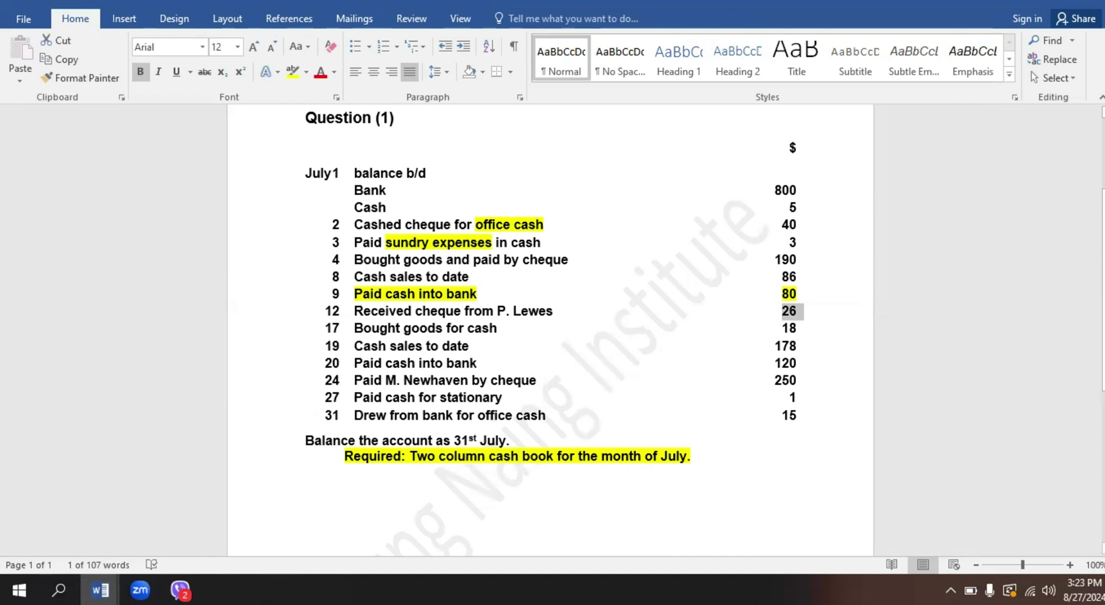
{"action": "mouse_move", "coordinate": [100, 590]}
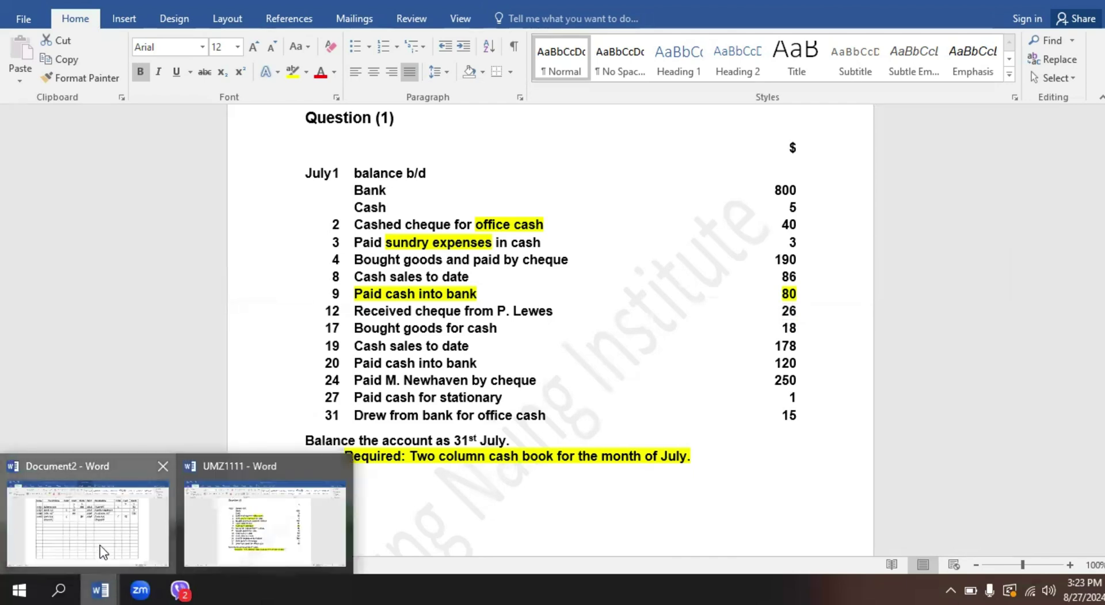
{"action": "left_click", "coordinate": [99, 545]}
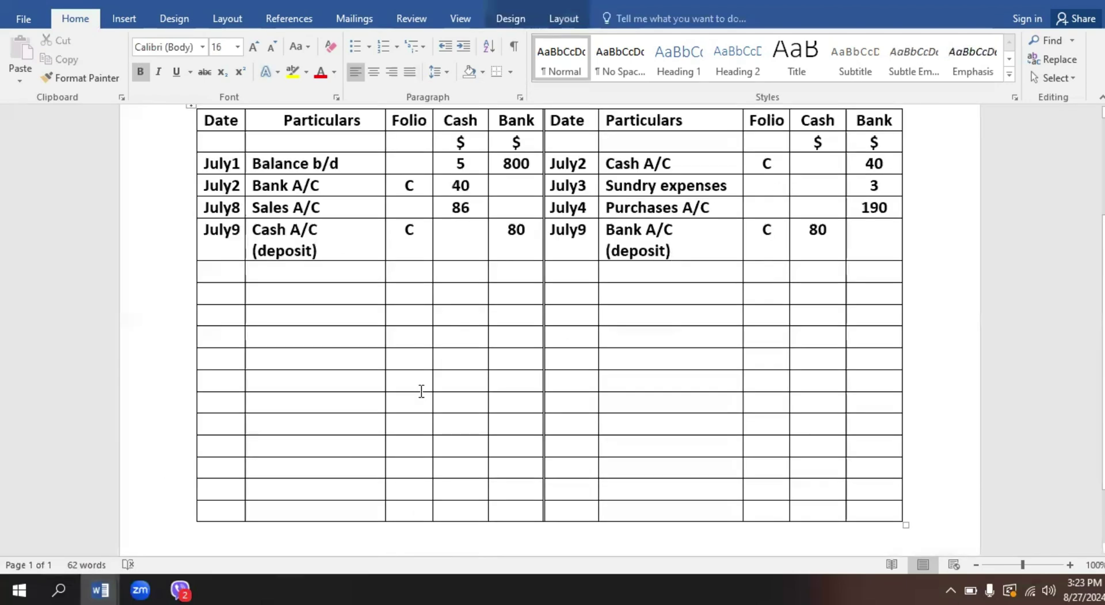
{"action": "left_click", "coordinate": [516, 277]}
{"action": "type", "text": "2"}
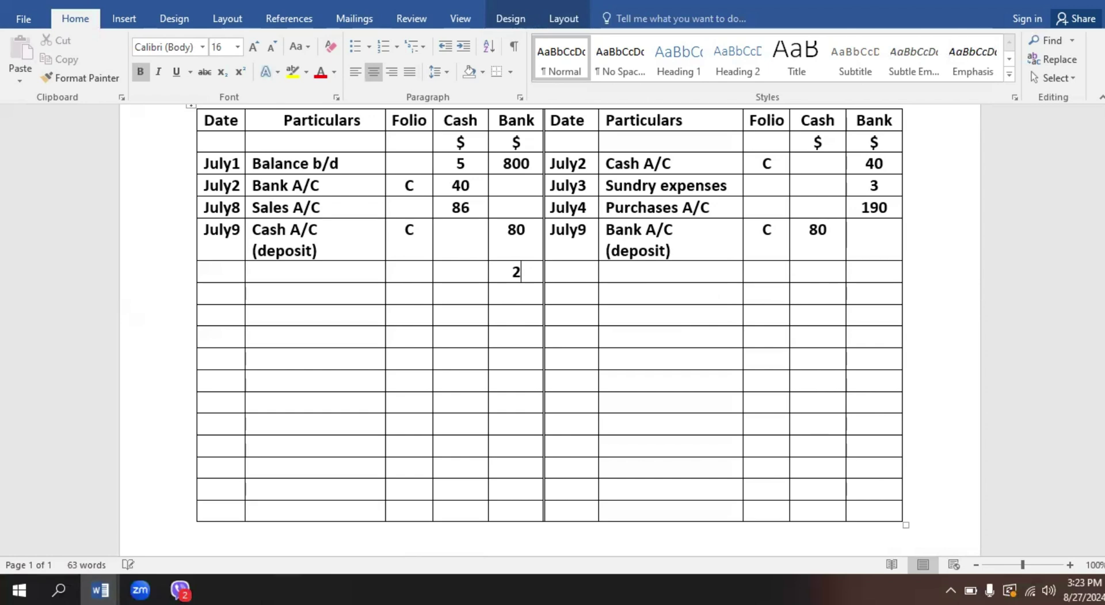
{"action": "type", "text": "6"}
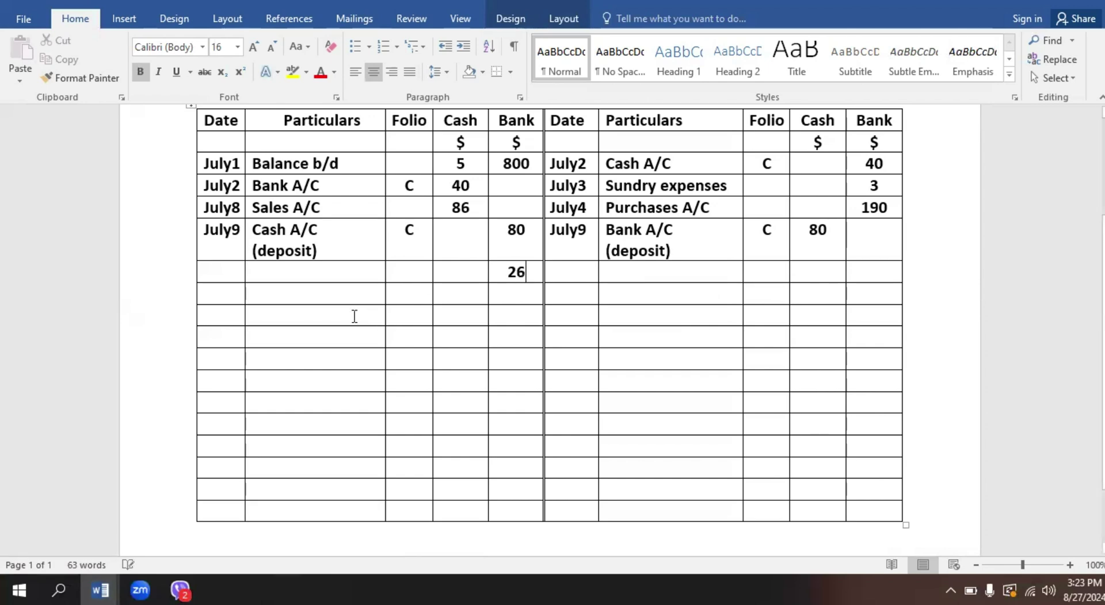
Date the 26 entry July12 and fill in its particulars with the cheque giver's name followed by A/C
{"action": "left_click", "coordinate": [235, 276]}
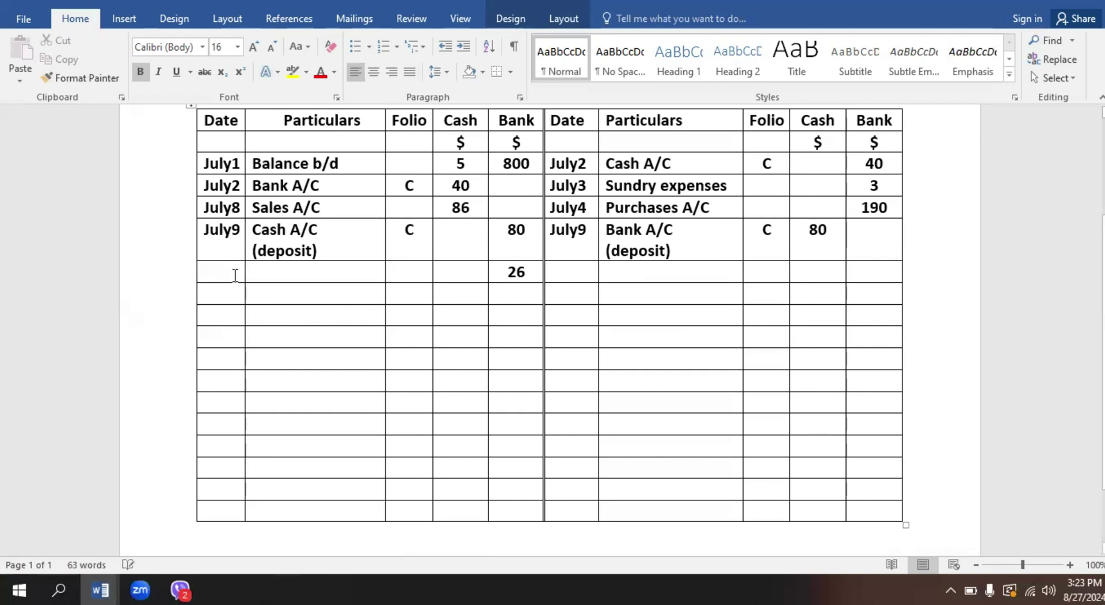
{"action": "type", "text": "july12"}
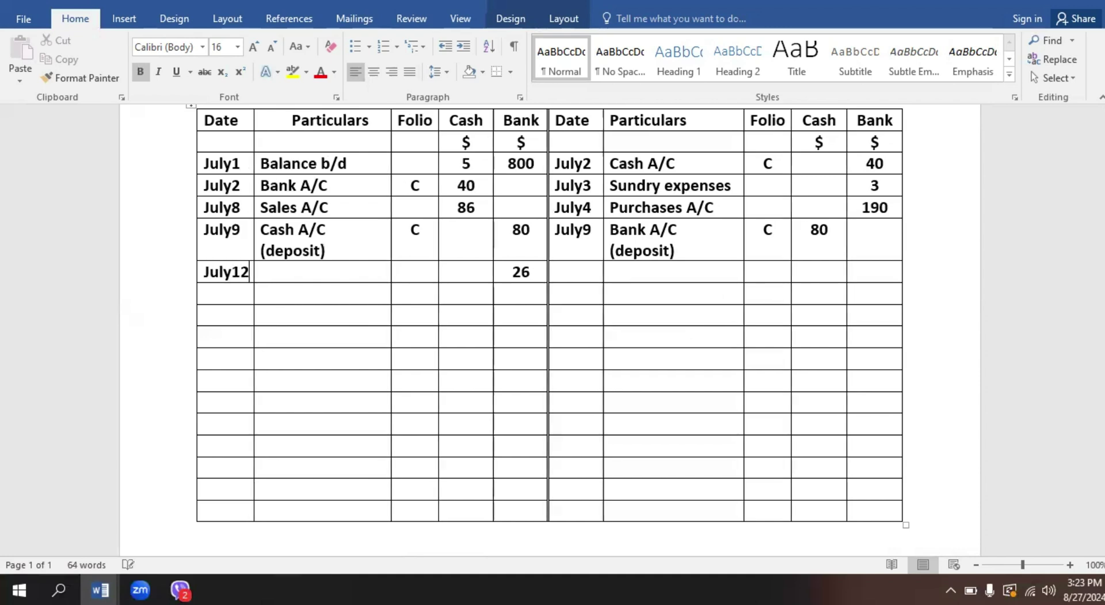
{"action": "key", "text": "Tab"}
{"action": "type", "text": "p Le"}
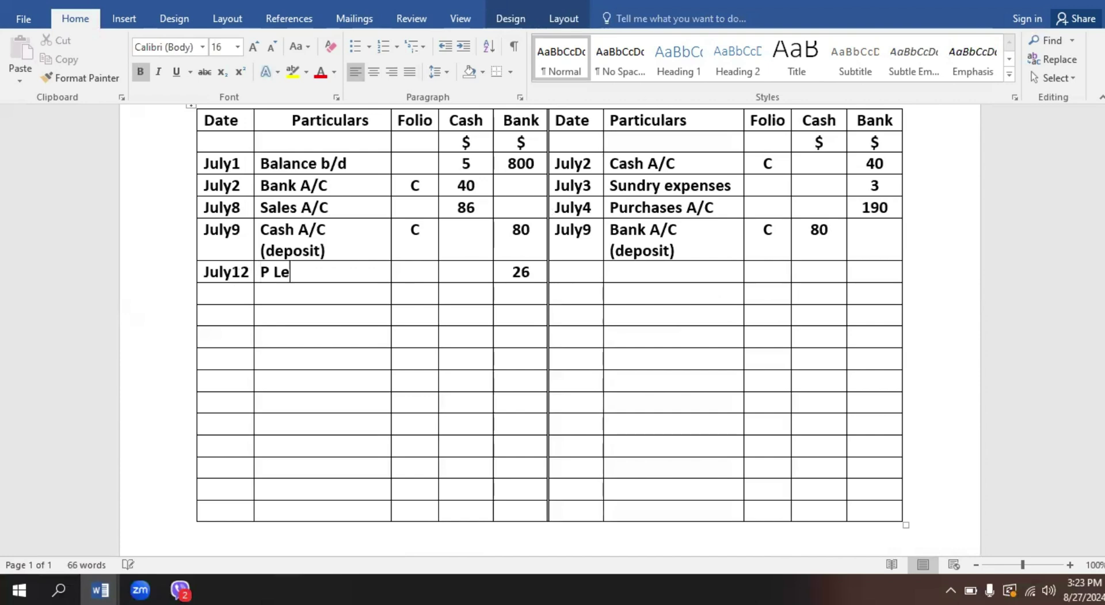
{"action": "type", "text": "wes A/C"}
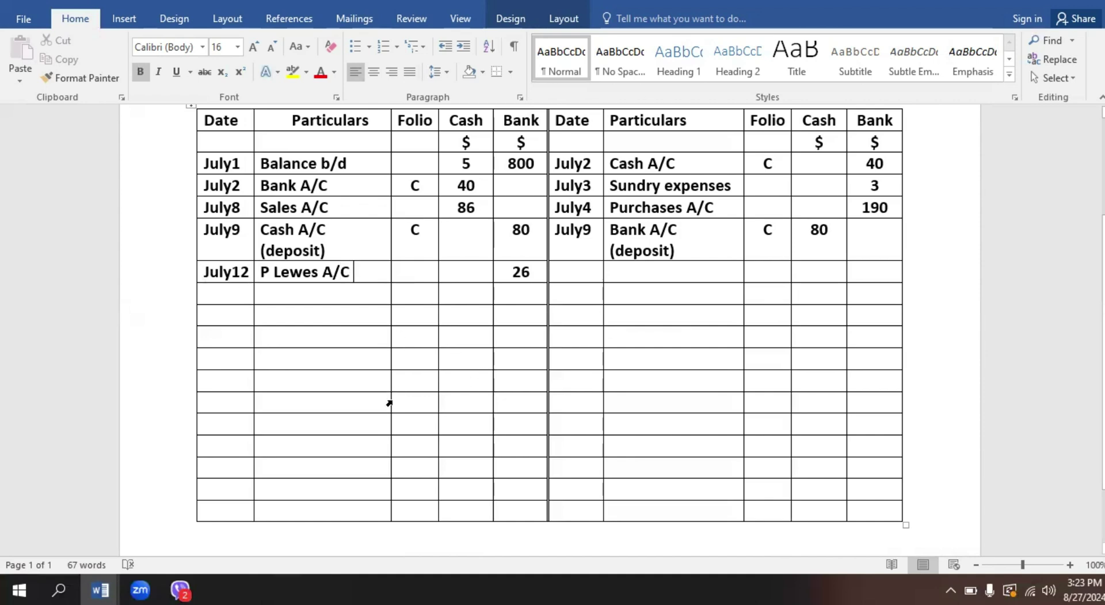
Look up the July 17 cash purchase in UMZ1111 and enter 18 in the right half's Cash column in Document2, below the July9 entry
{"action": "mouse_move", "coordinate": [100, 590]}
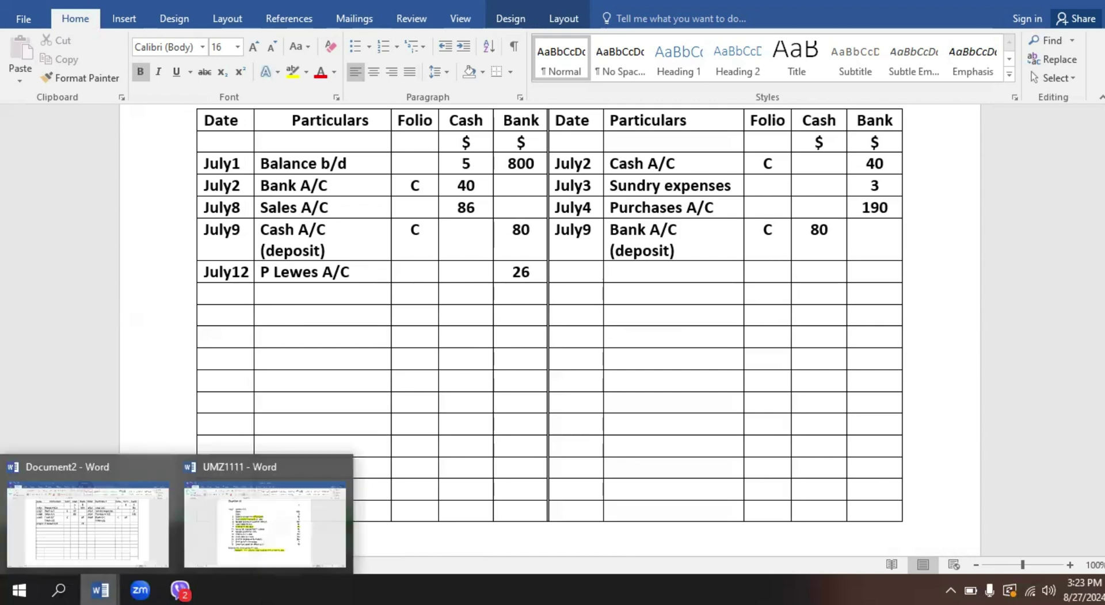
{"action": "left_click", "coordinate": [250, 526]}
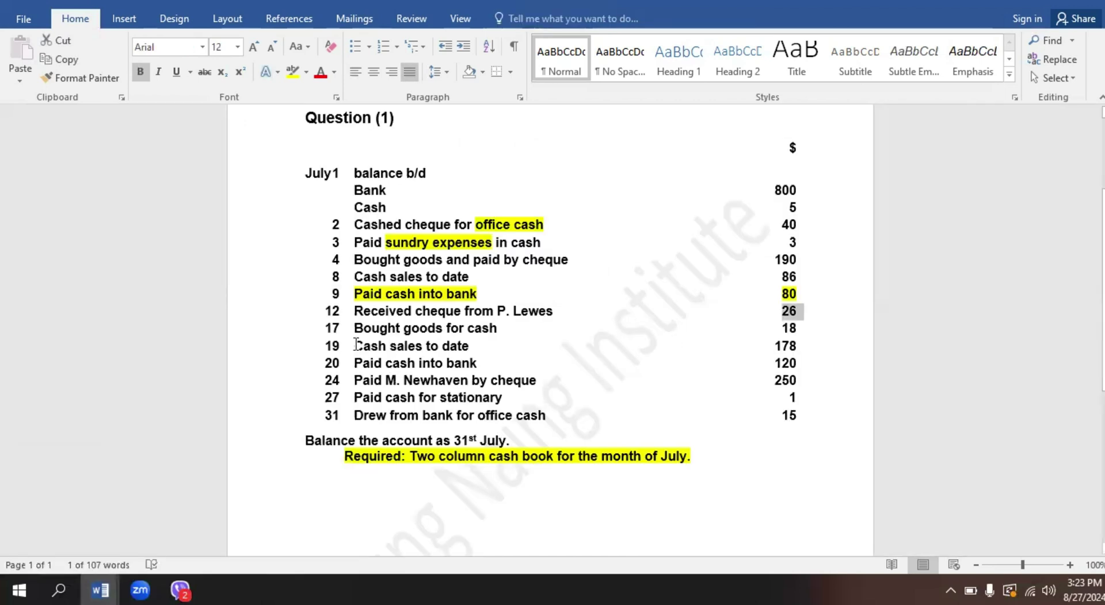
{"action": "left_click_drag", "start_coordinate": [354, 329], "coordinate": [492, 333]}
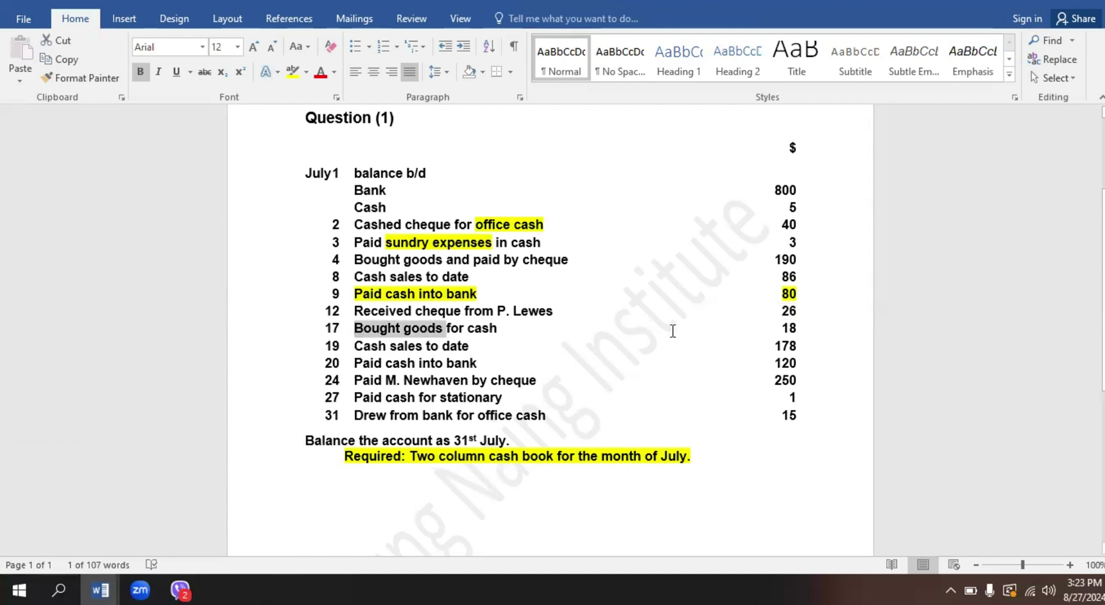
{"action": "left_click_drag", "start_coordinate": [672, 331], "coordinate": [803, 325]}
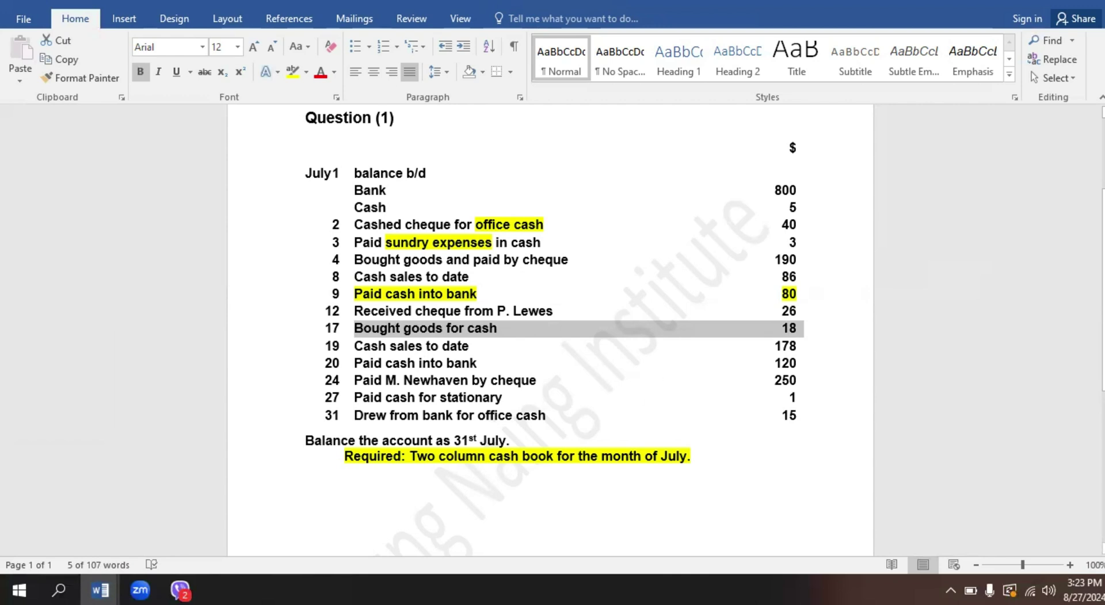
{"action": "mouse_move", "coordinate": [100, 589]}
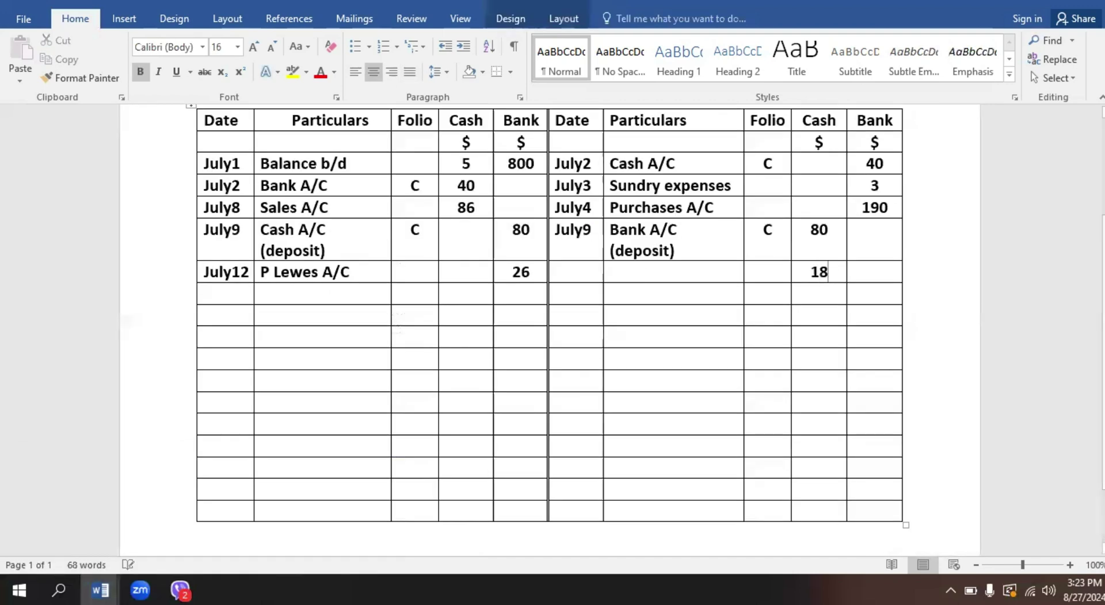
Date the 18 entry in the right half July17 and fill in its particulars as Purchases A/C
{"action": "left_click", "coordinate": [572, 274]}
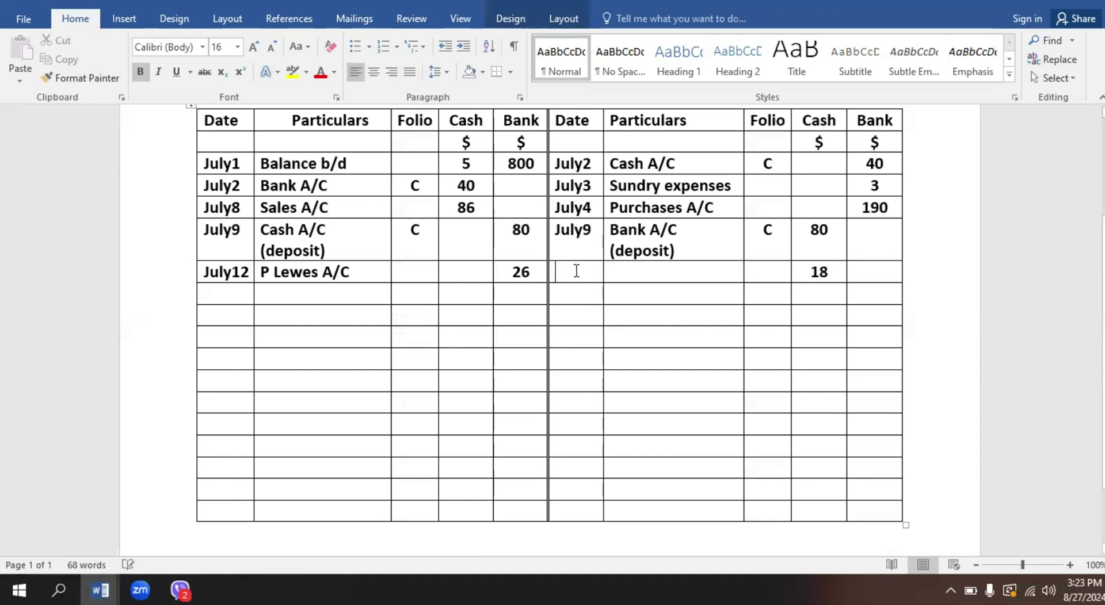
{"action": "type", "text": "July1"}
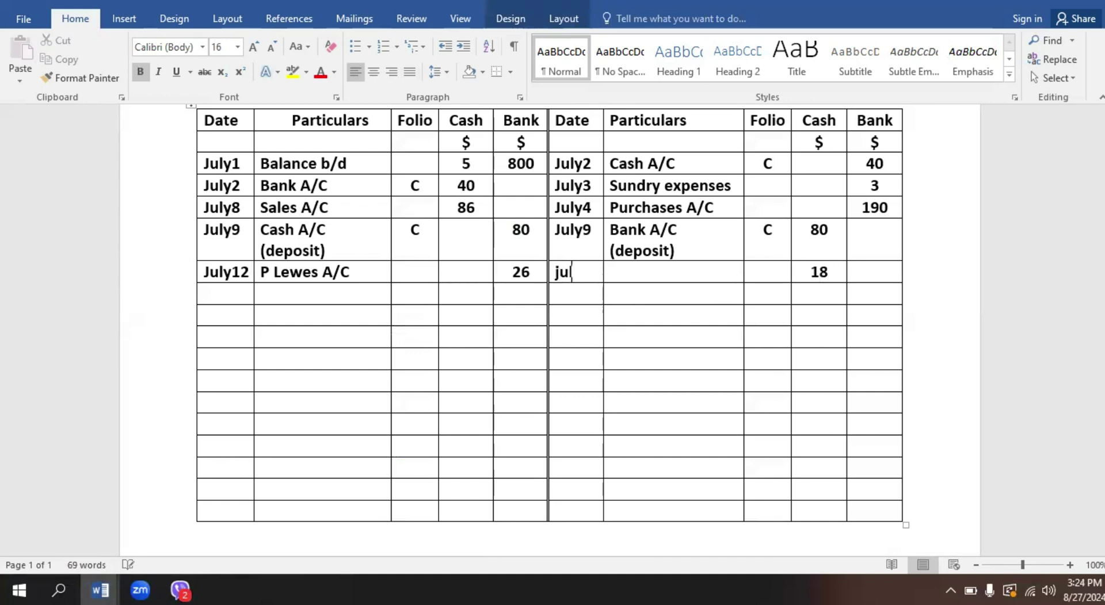
{"action": "type", "text": "7"}
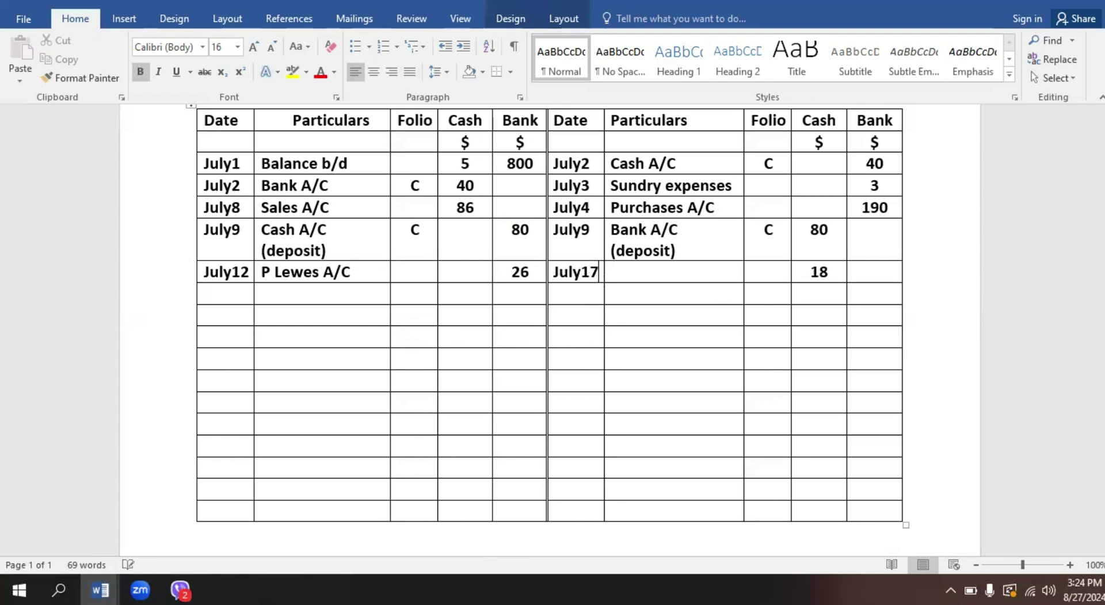
{"action": "key", "text": "Tab"}
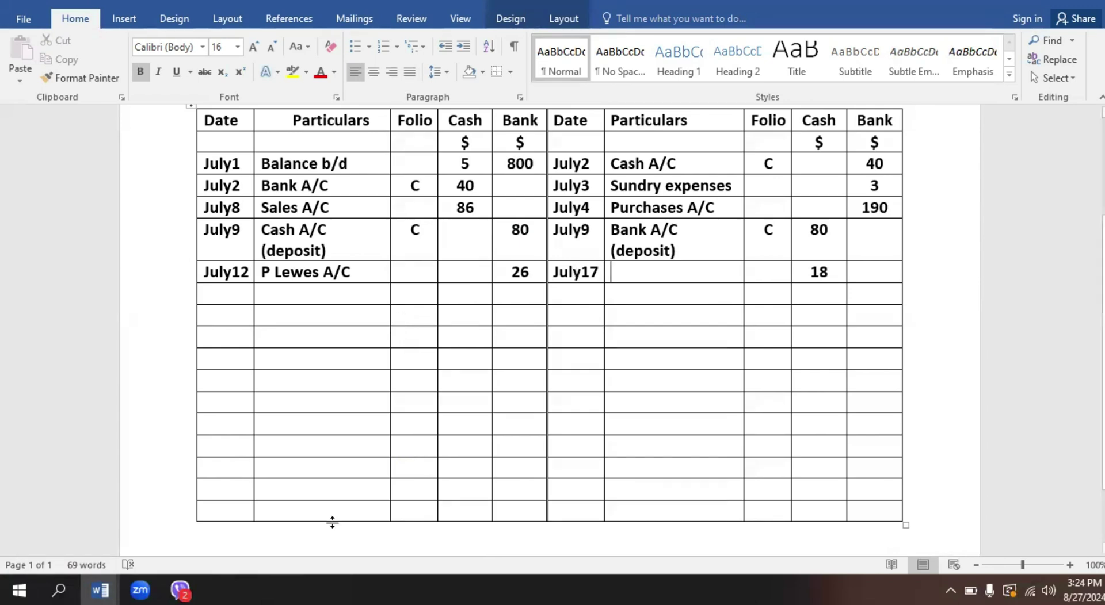
{"action": "key", "text": "super+1"}
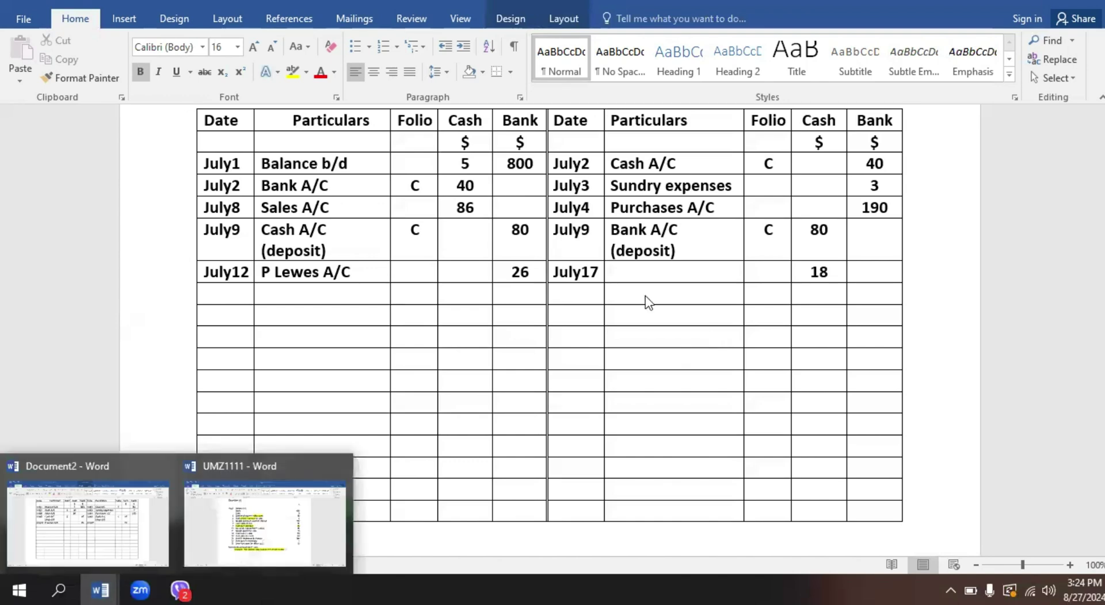
{"action": "left_click", "coordinate": [634, 275]}
{"action": "type", "text": "p"}
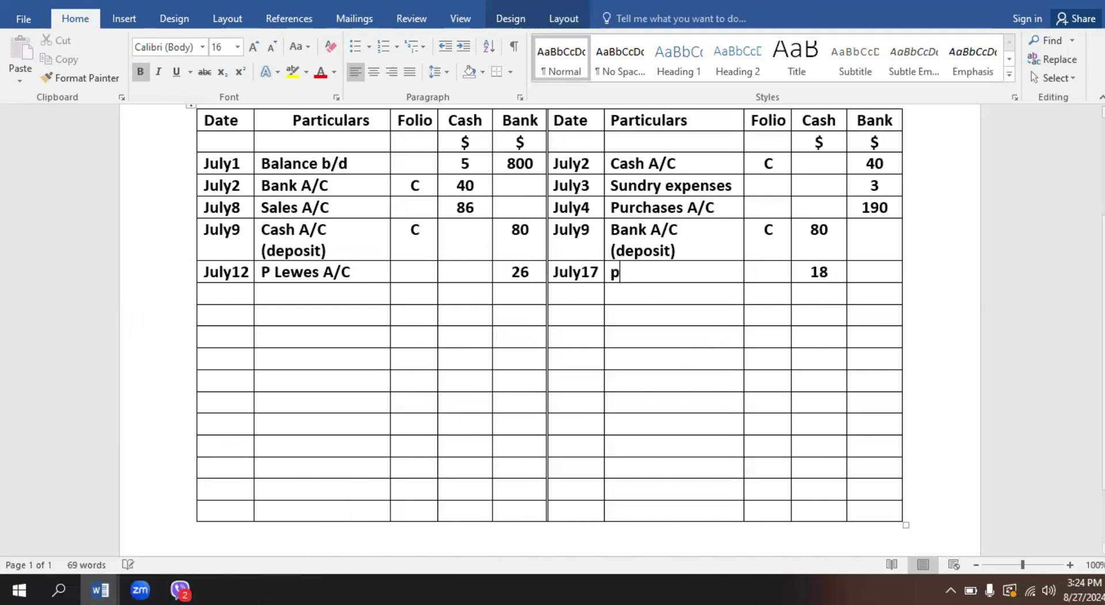
{"action": "type", "text": "urcha"}
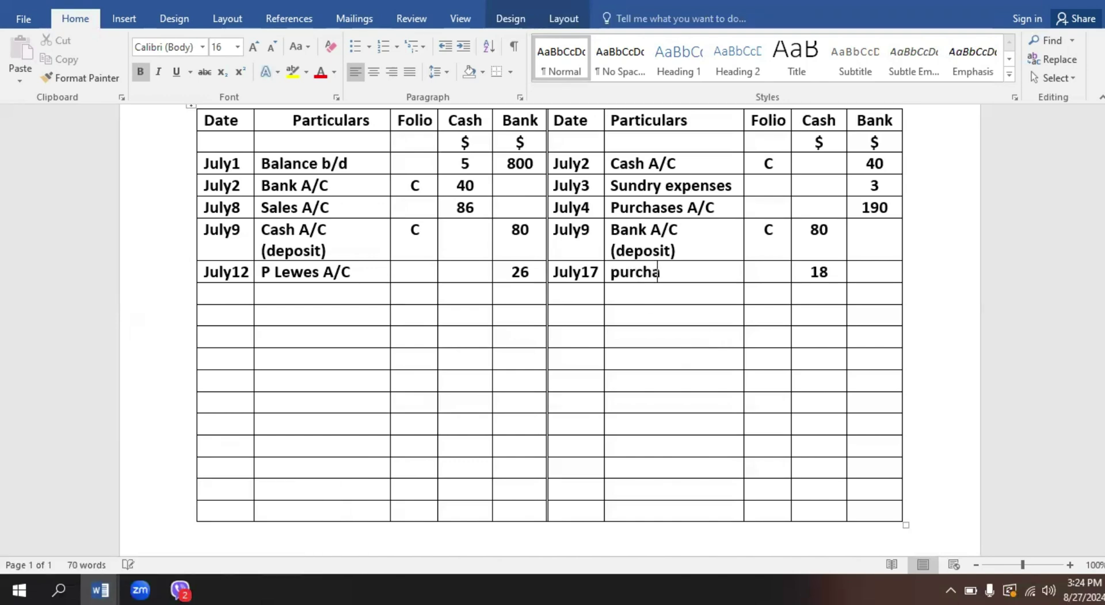
{"action": "type", "text": "ses A/C"}
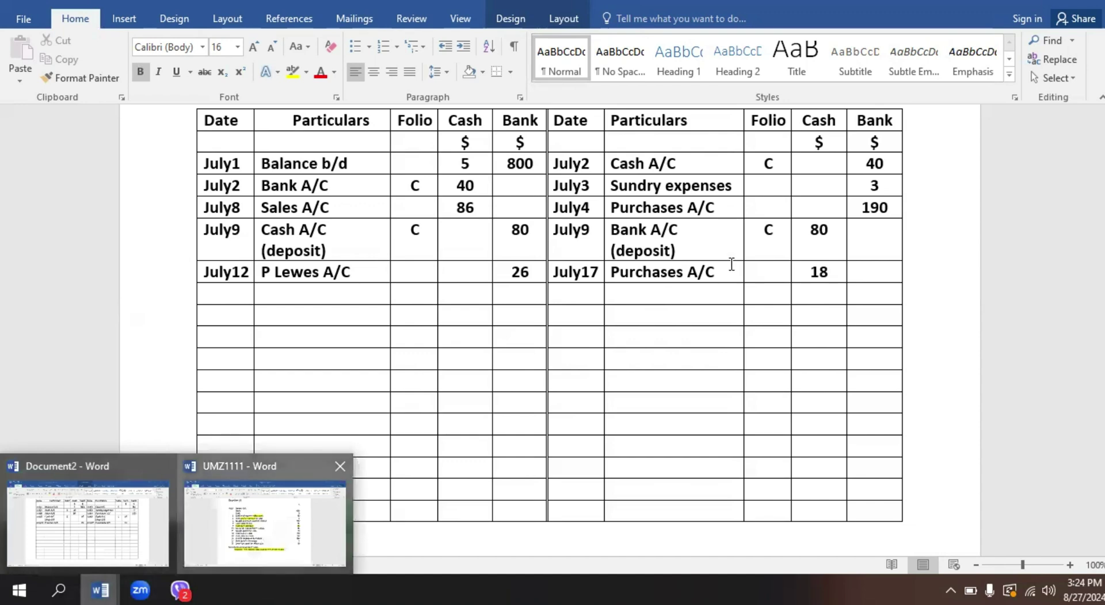
Look up the July 19 cash sales in UMZ1111 and enter 178 in the left half's Cash column in Document2, below the July12 row
{"action": "key", "text": "alt+Tab"}
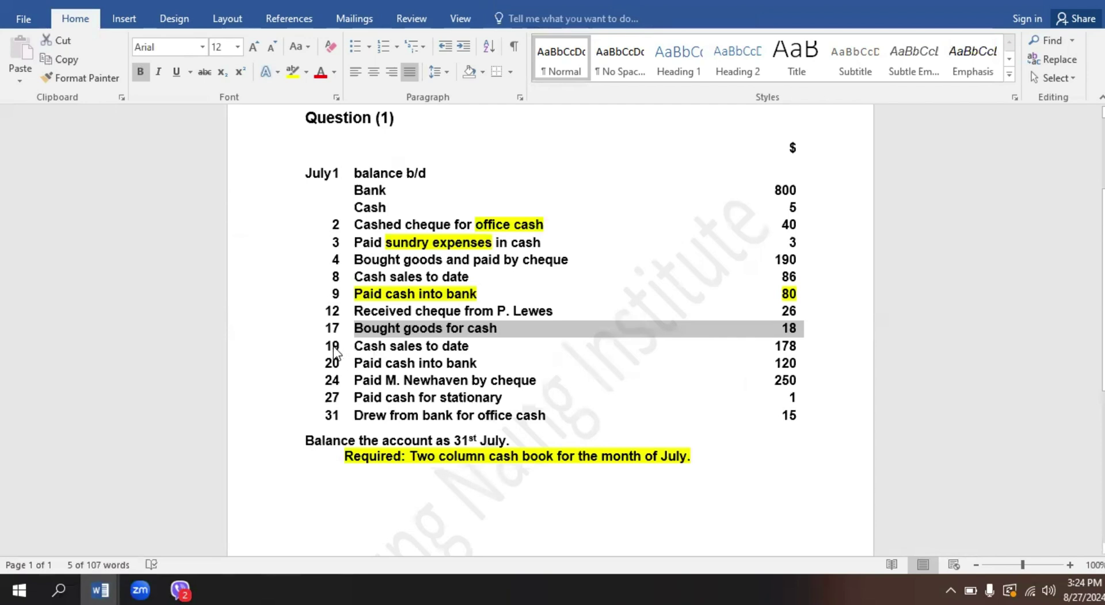
{"action": "left_click_drag", "start_coordinate": [333, 346], "coordinate": [804, 344]}
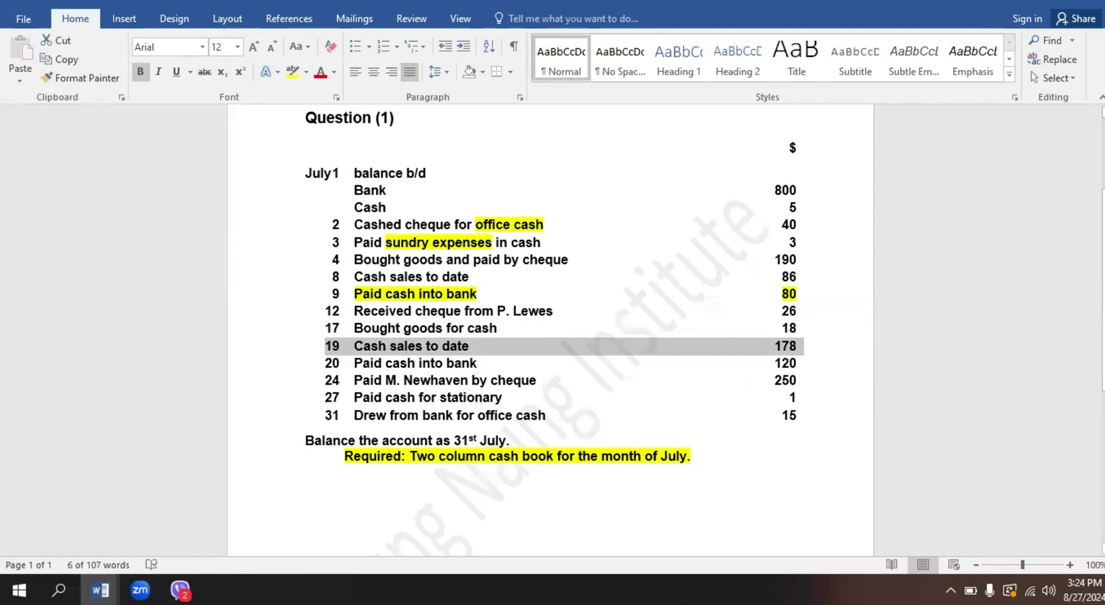
{"action": "left_click", "coordinate": [100, 590]}
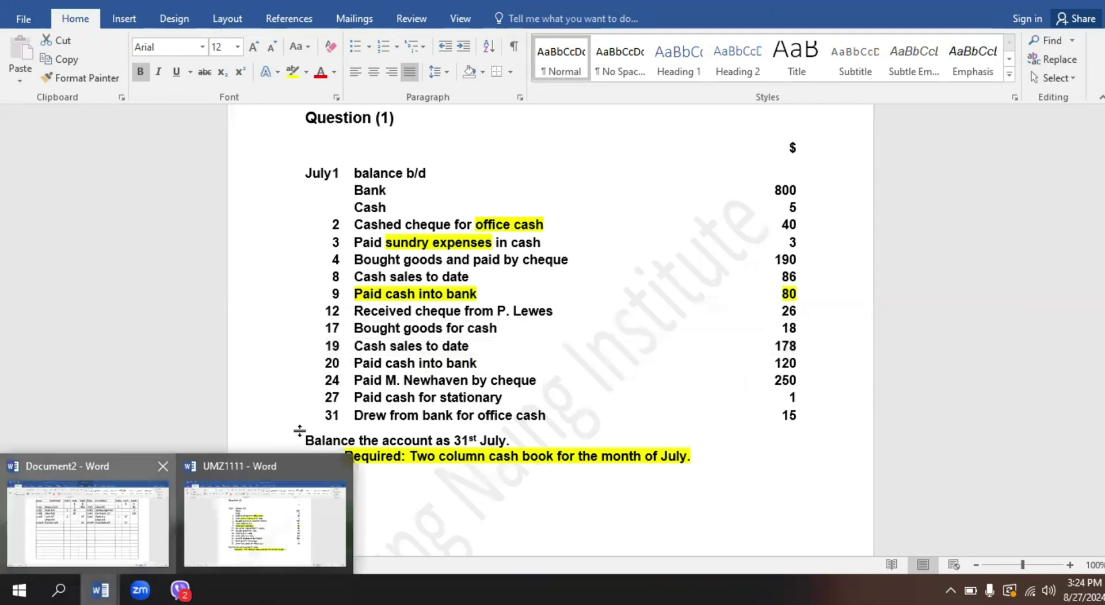
{"action": "key", "text": "alt+Tab"}
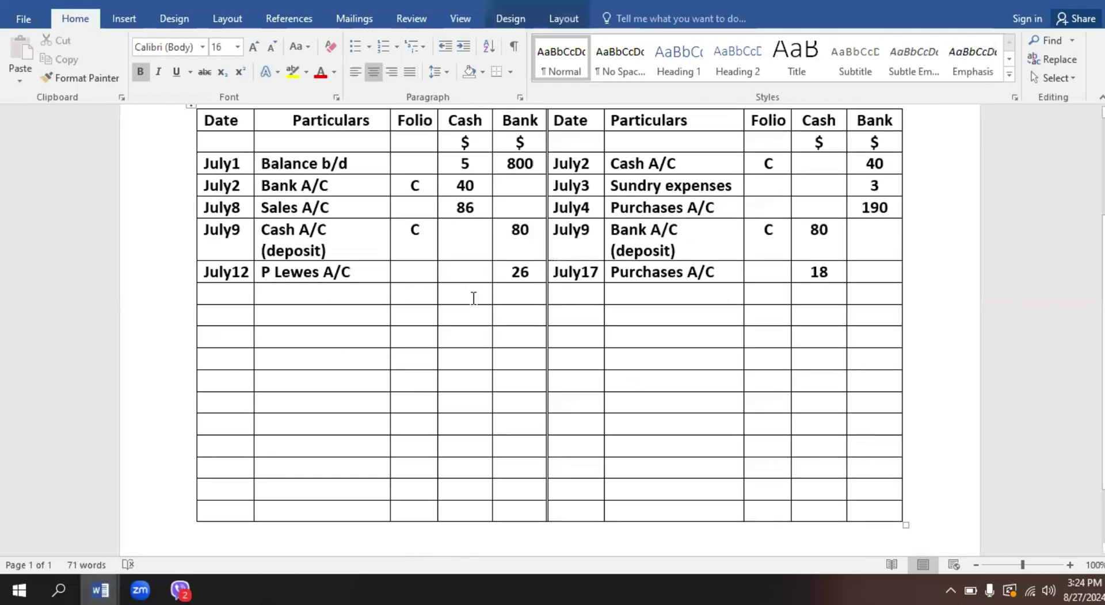
{"action": "type", "text": "178"}
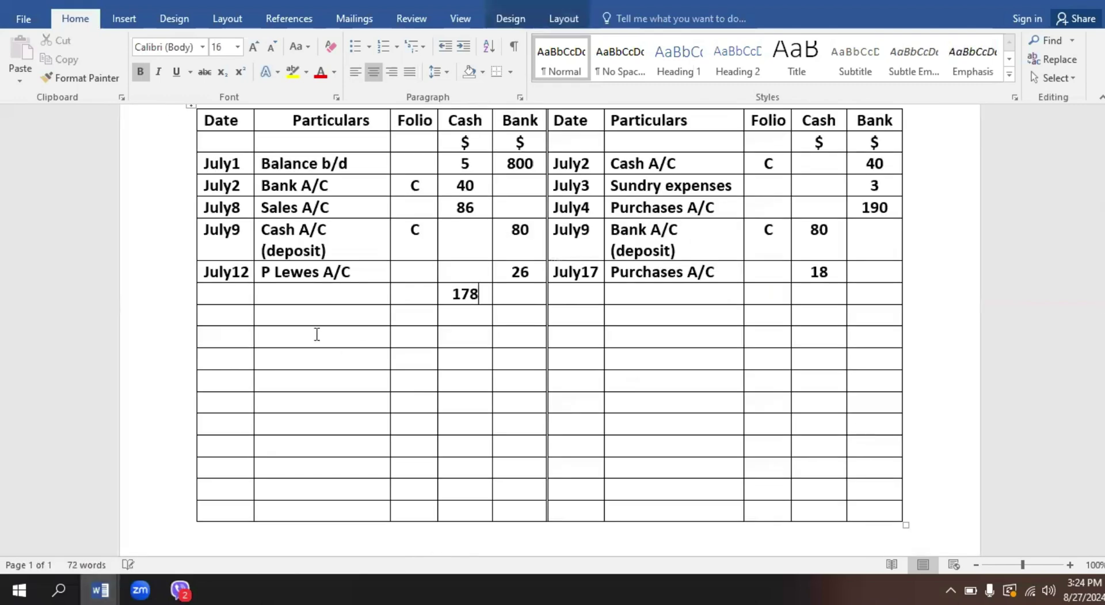
Fill in the particulars of the 178 entry as Sales A/C and date it July19
{"action": "left_click", "coordinate": [281, 295]}
{"action": "type", "text": "sa"}
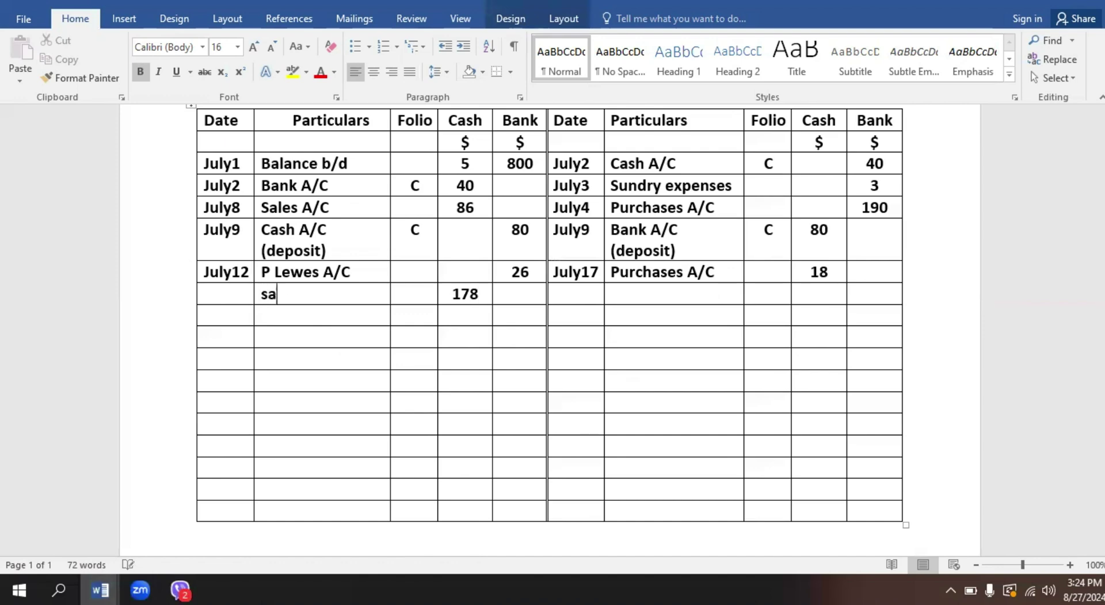
{"action": "type", "text": "les A/C"}
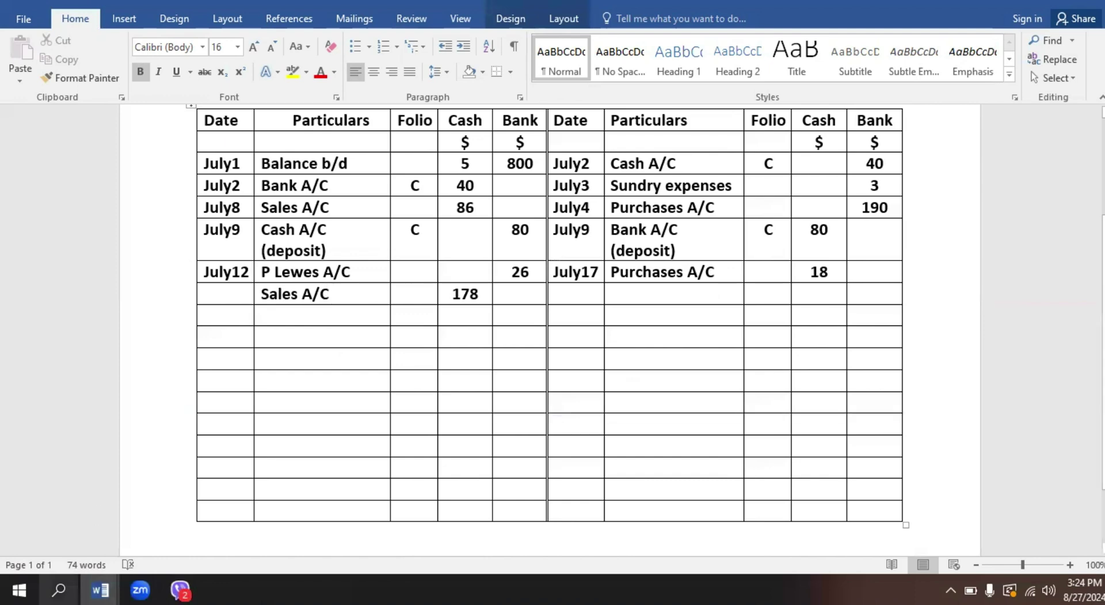
{"action": "mouse_move", "coordinate": [101, 591]}
{"action": "left_click", "coordinate": [105, 535]}
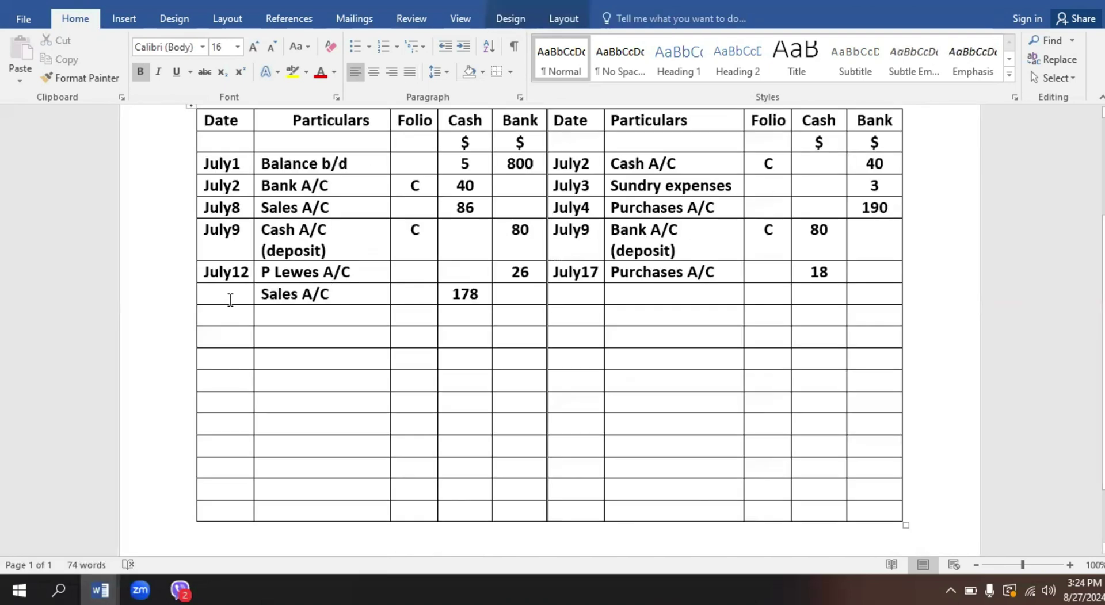
{"action": "type", "text": "j"}
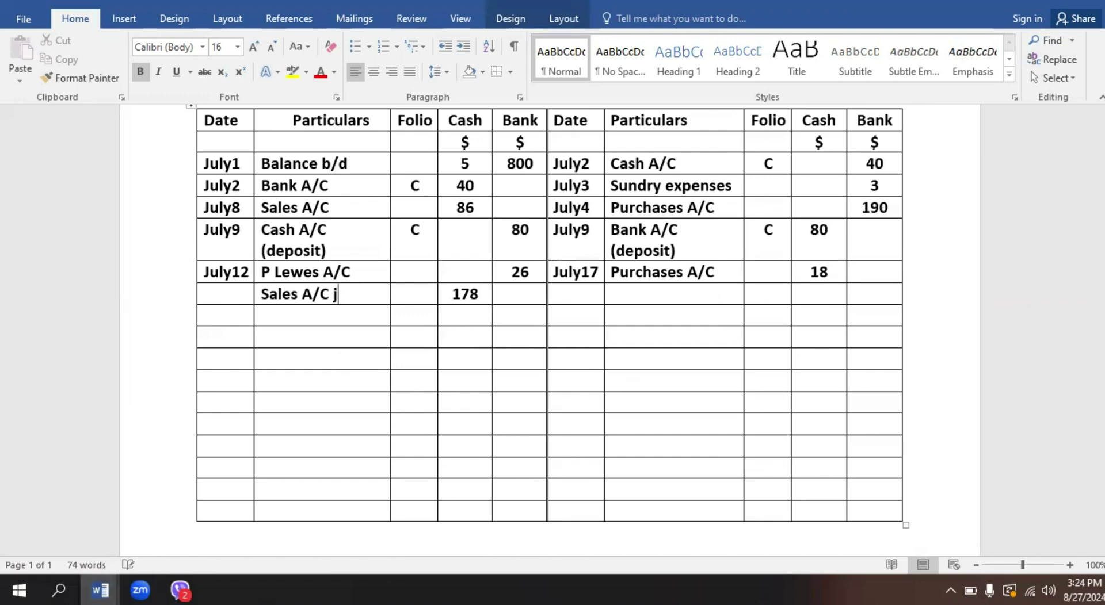
{"action": "key", "text": "BackSpace"}
{"action": "key", "text": "BackSpace"}
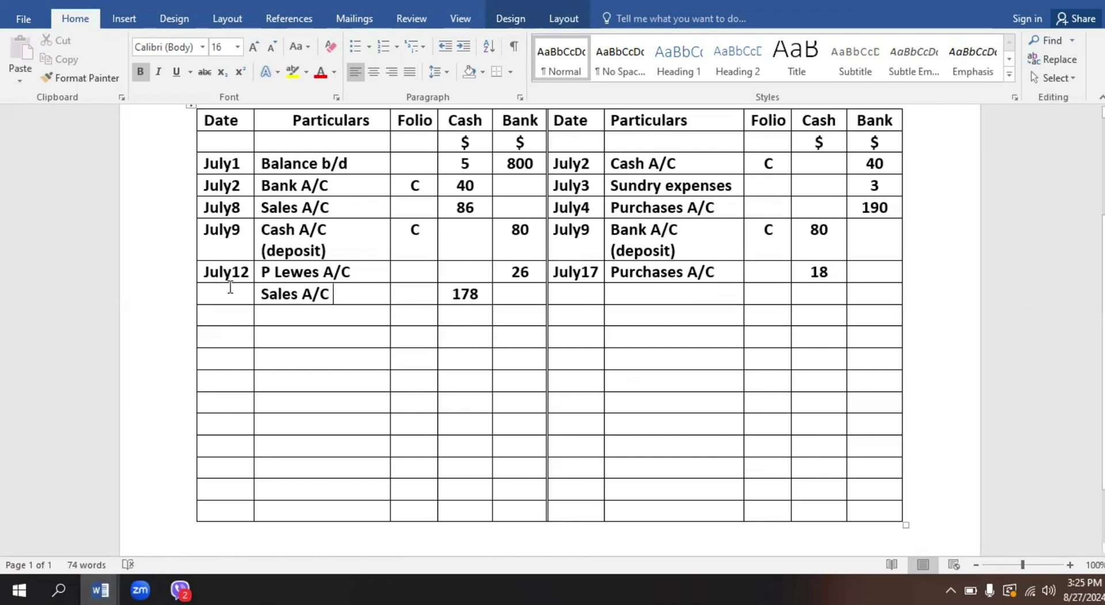
{"action": "left_click", "coordinate": [217, 285]}
{"action": "type", "text": "july"}
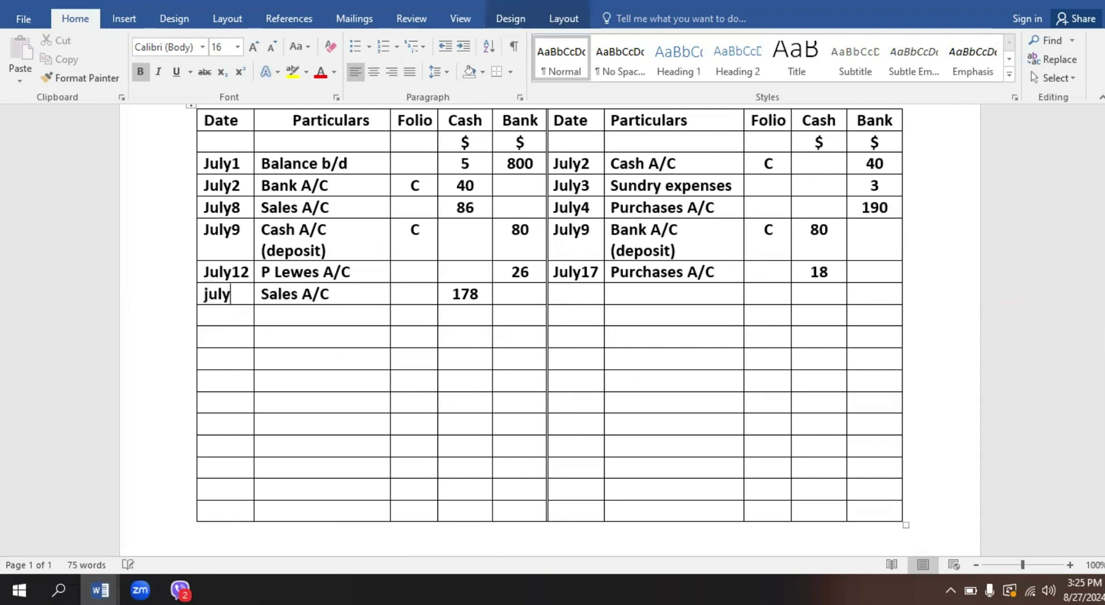
{"action": "type", "text": "19"}
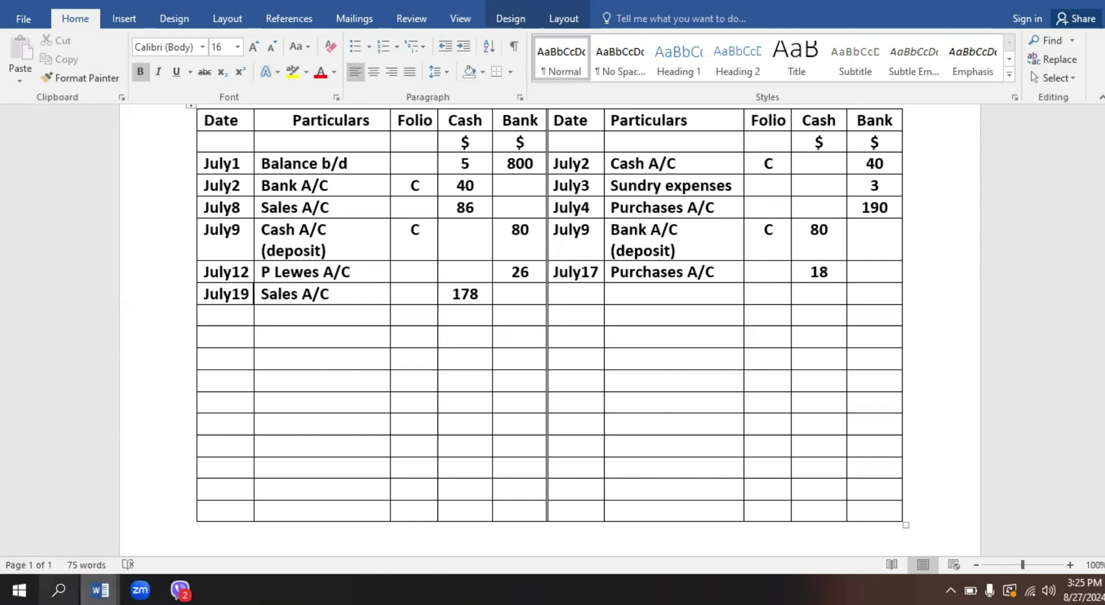
Highlight the July 20 "Paid cash into bank" line in UMZ1111 in yellow, including its amount
{"action": "left_click", "coordinate": [100, 590]}
{"action": "left_click", "coordinate": [303, 515]}
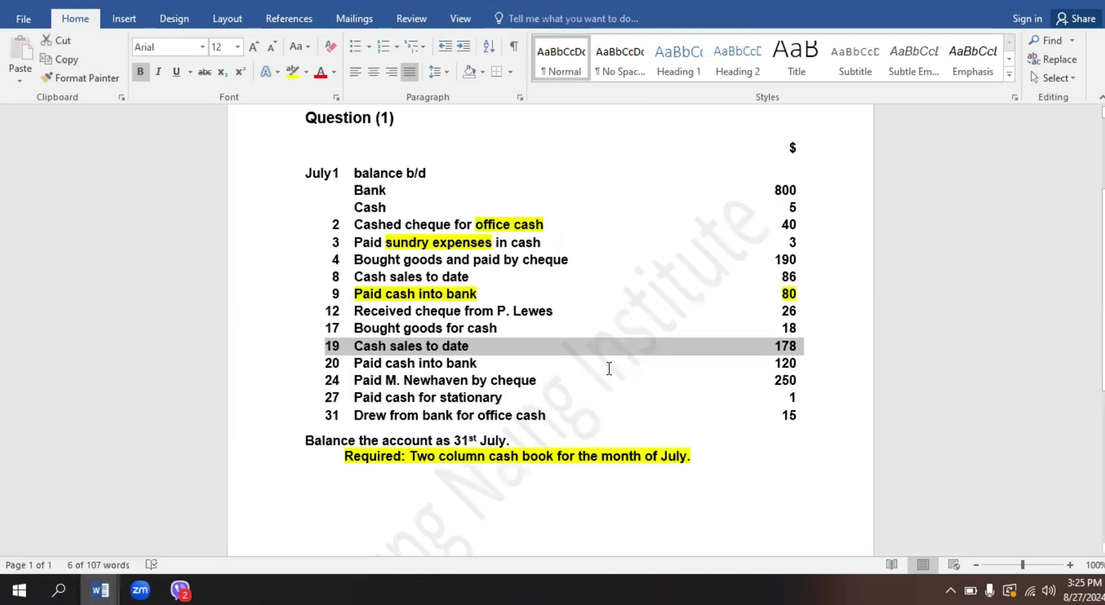
{"action": "scroll", "coordinate": [725, 341], "scroll_direction": "down", "scroll_amount": 2}
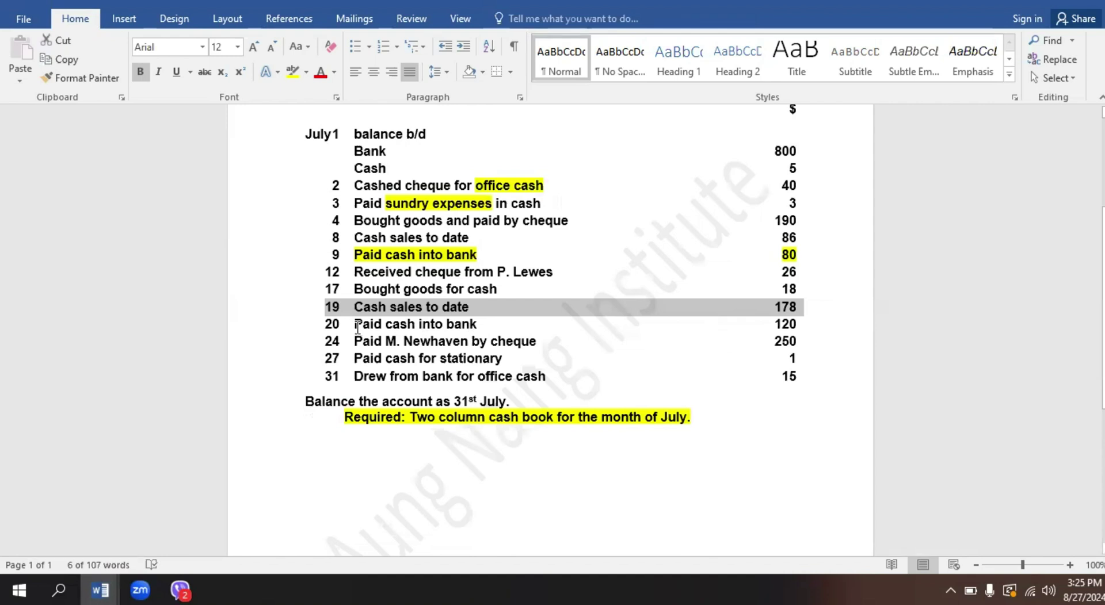
{"action": "left_click_drag", "start_coordinate": [357, 328], "coordinate": [512, 320]}
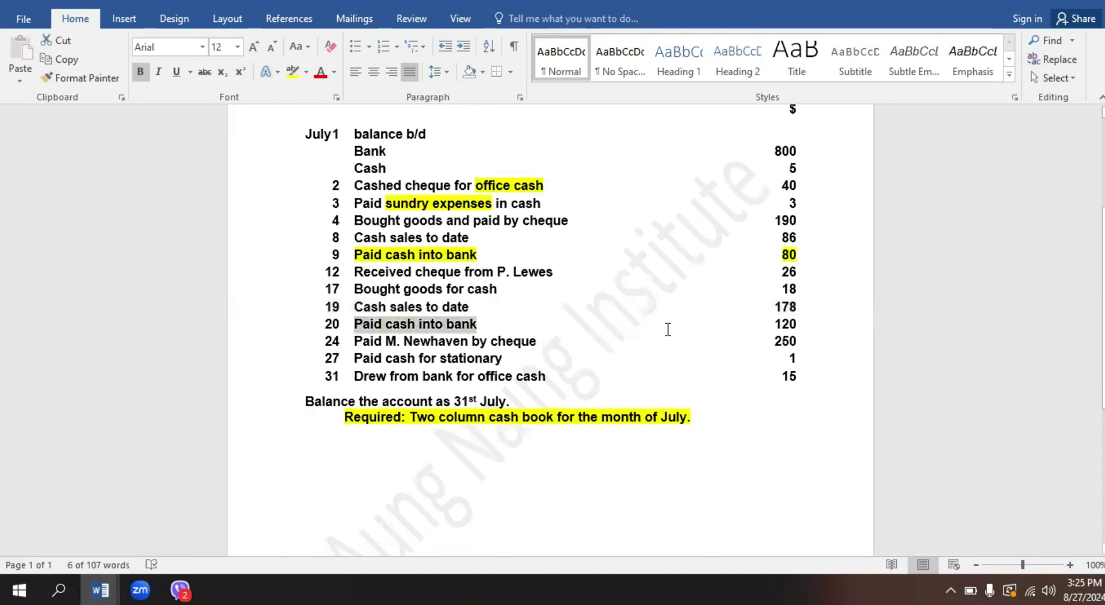
{"action": "left_click", "coordinate": [823, 328], "text": "shift"}
{"action": "left_click", "coordinate": [879, 304]}
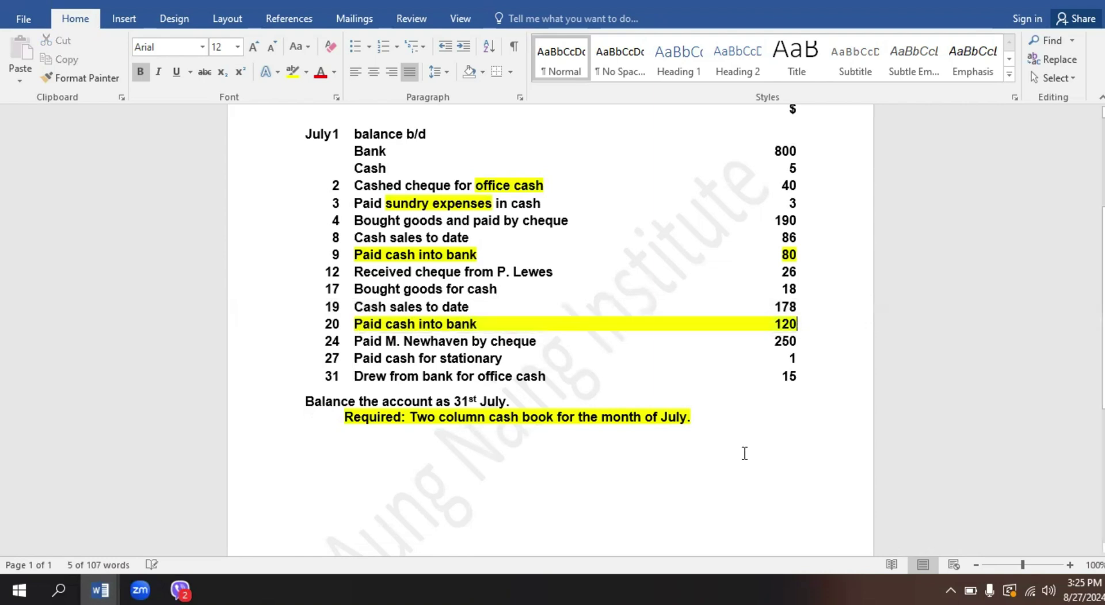
{"action": "left_click", "coordinate": [656, 469]}
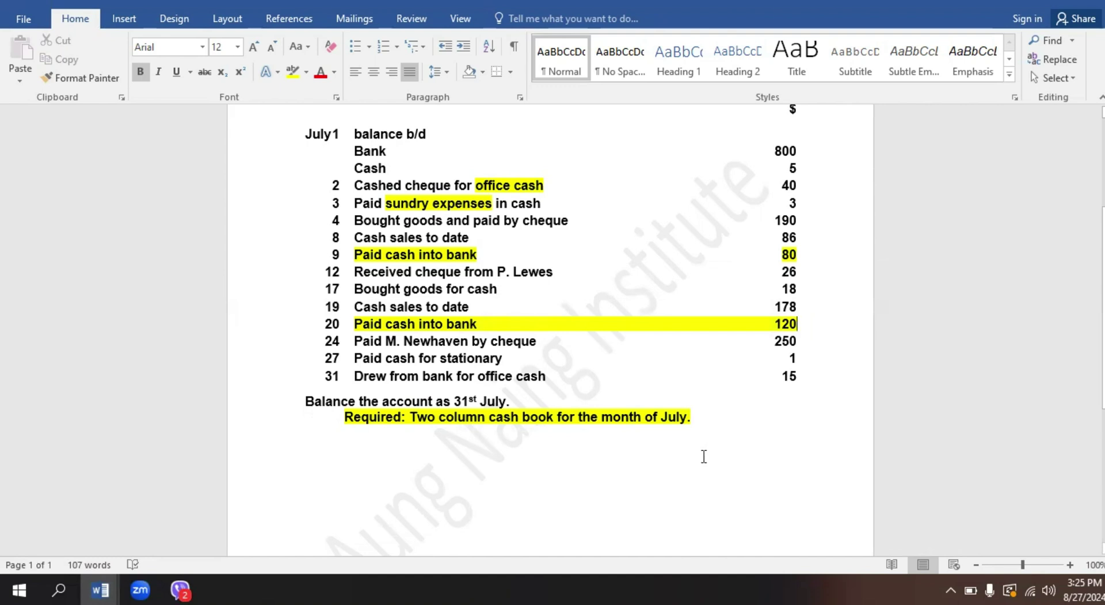
In Document2, enter 120 in the left half's Bank column below the July19 row and in the right half's Cash column below July17
{"action": "mouse_move", "coordinate": [140, 591]}
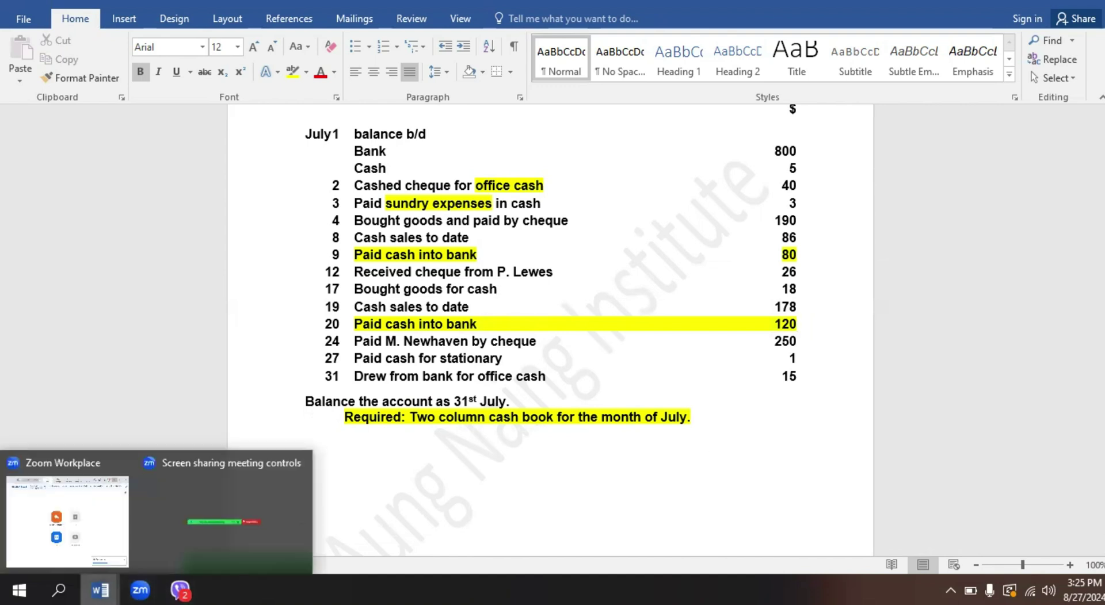
{"action": "mouse_move", "coordinate": [100, 591]}
{"action": "left_click", "coordinate": [105, 555]}
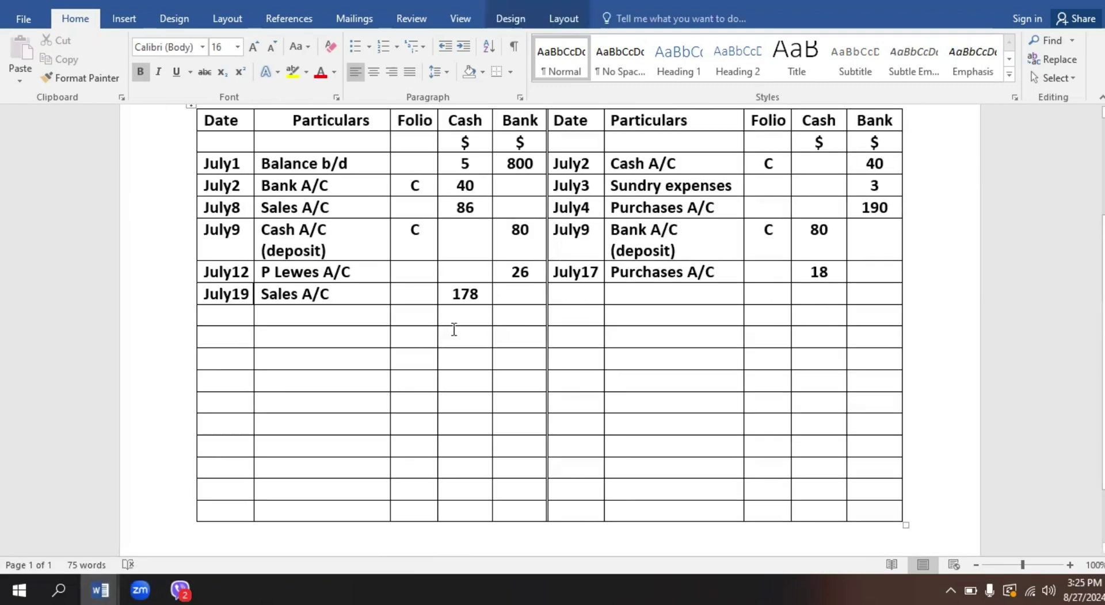
{"action": "left_click", "coordinate": [524, 317]}
{"action": "type", "text": "120"}
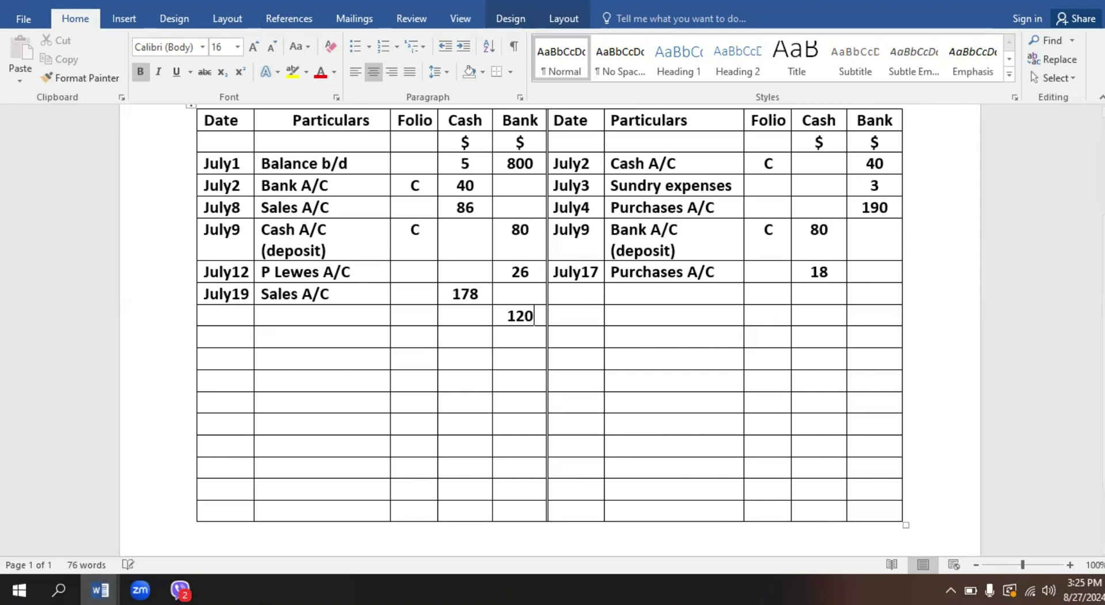
{"action": "left_click", "coordinate": [813, 294]}
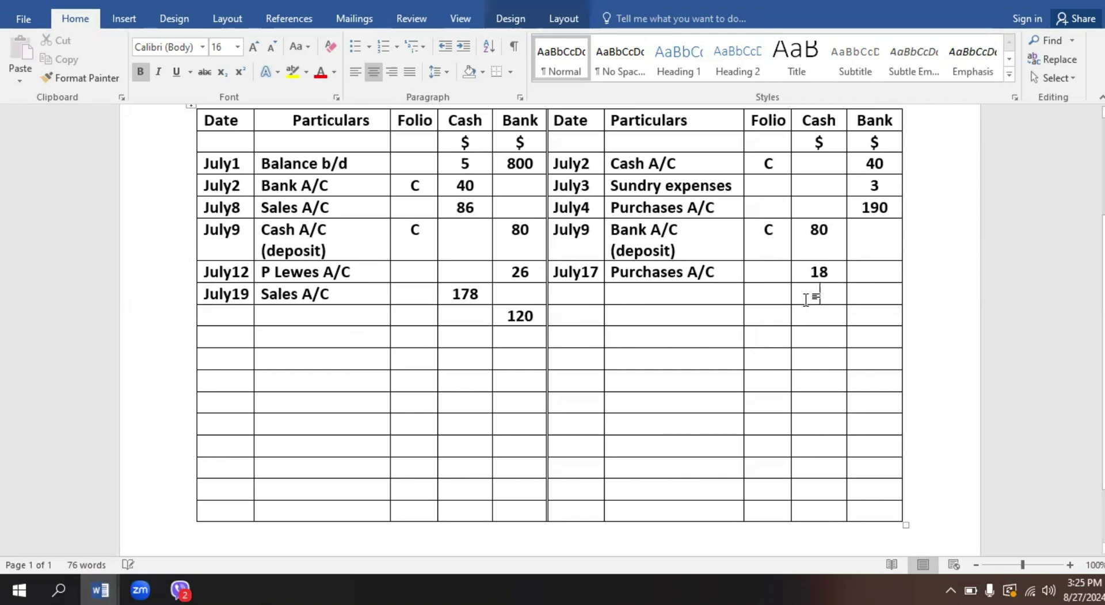
{"action": "type", "text": "120"}
Date both 120 entries July20, in the right half's Date column and in the left half's Date column
{"action": "left_click", "coordinate": [576, 296]}
{"action": "type", "text": "ju"}
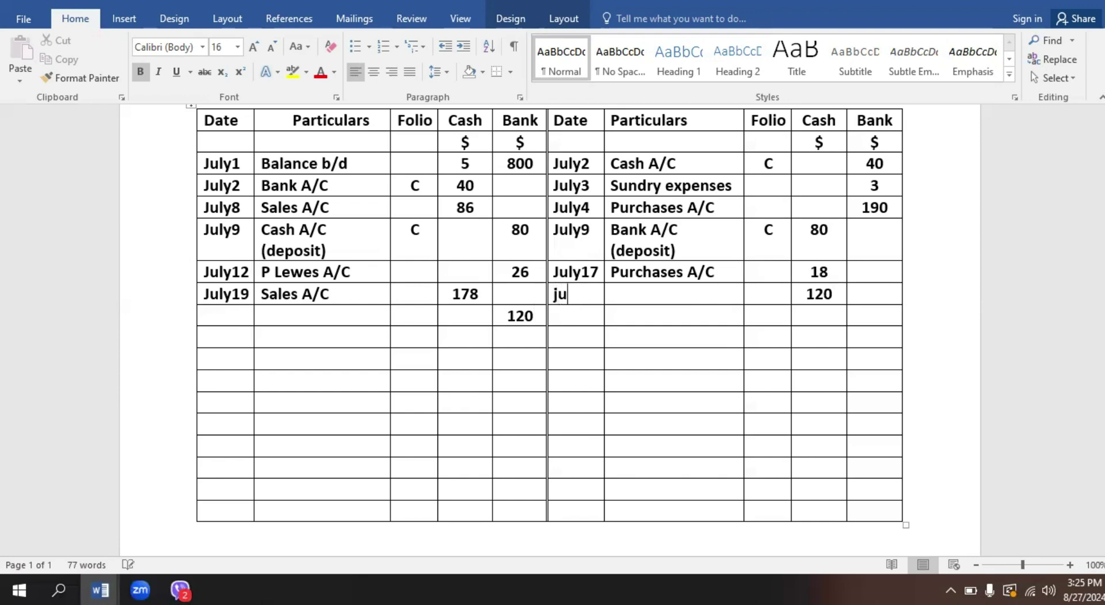
{"action": "type", "text": "ly20"}
{"action": "left_click", "coordinate": [237, 316]}
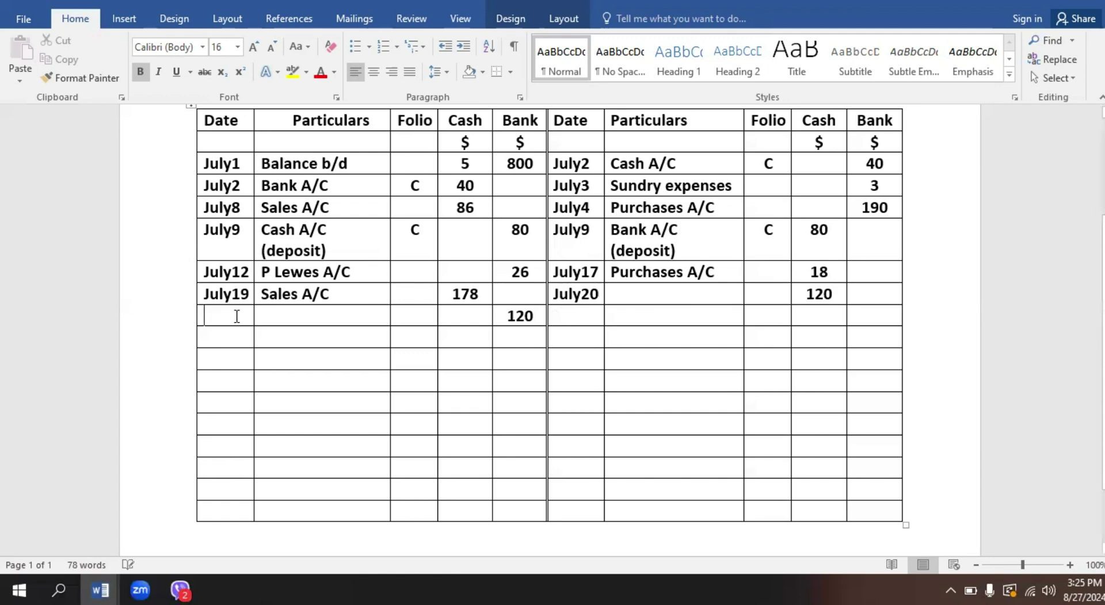
{"action": "type", "text": "july"}
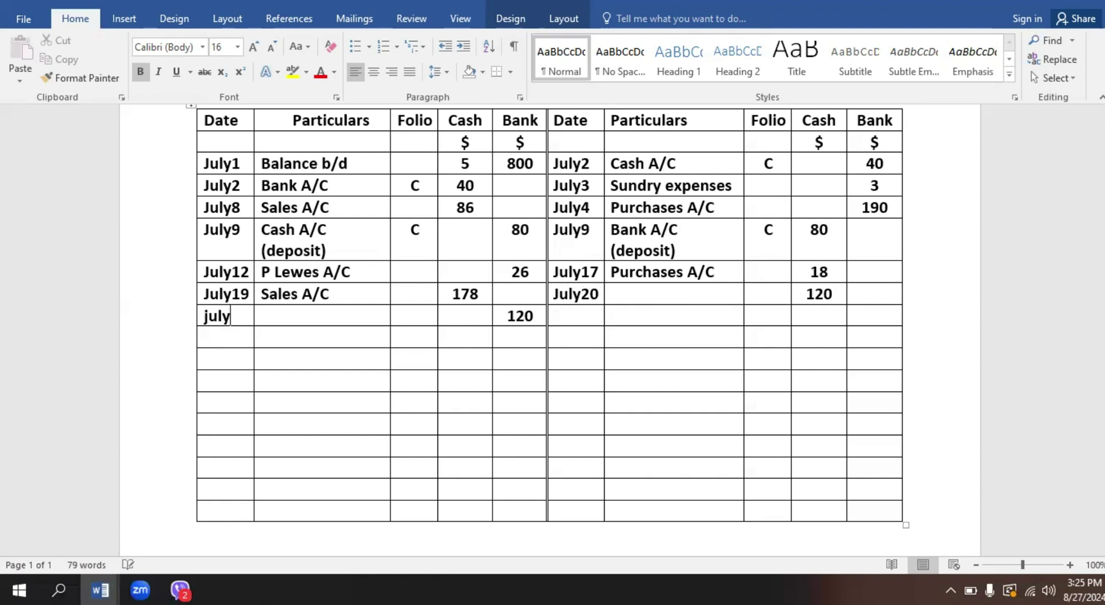
{"action": "type", "text": "20"}
Fill in the particulars of the July20 entries as Cash A/C in the left half and Bank A/C in the right half
{"action": "left_click", "coordinate": [303, 319]}
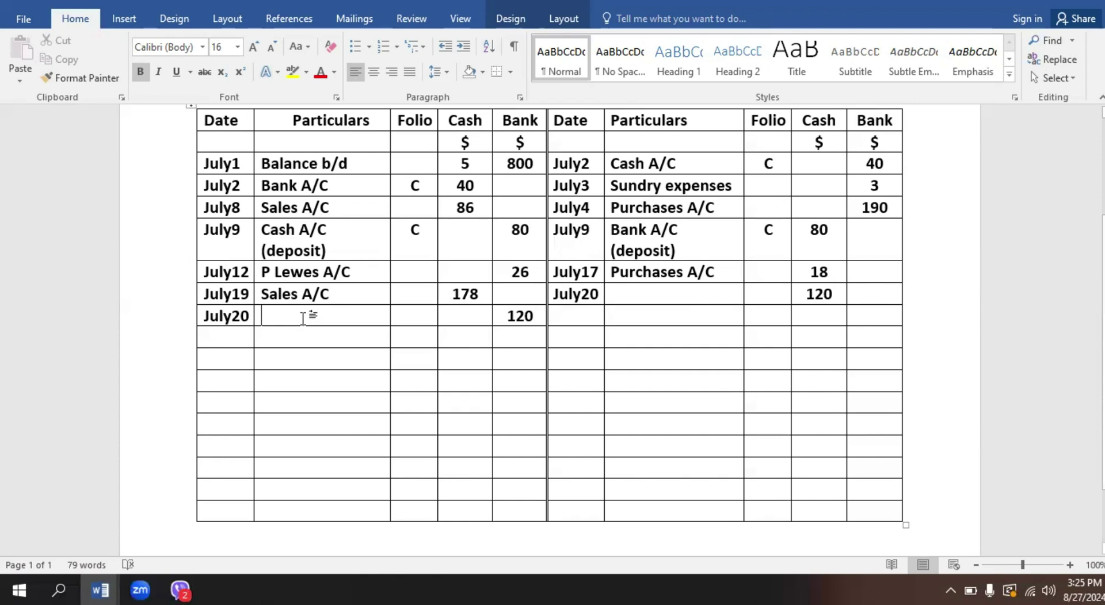
{"action": "type", "text": "cash A/"}
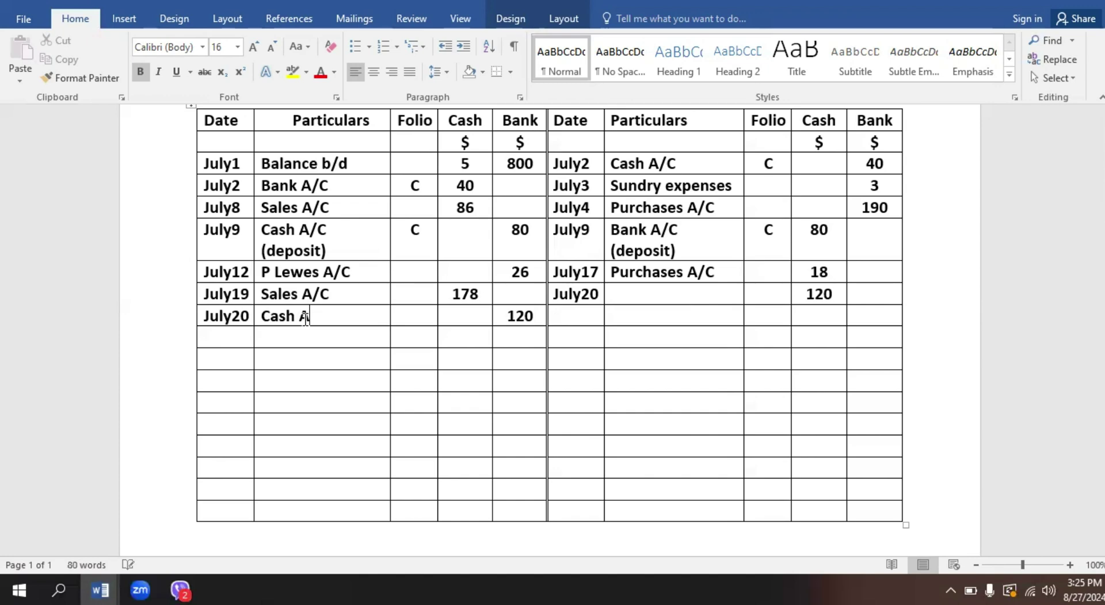
{"action": "type", "text": "C"}
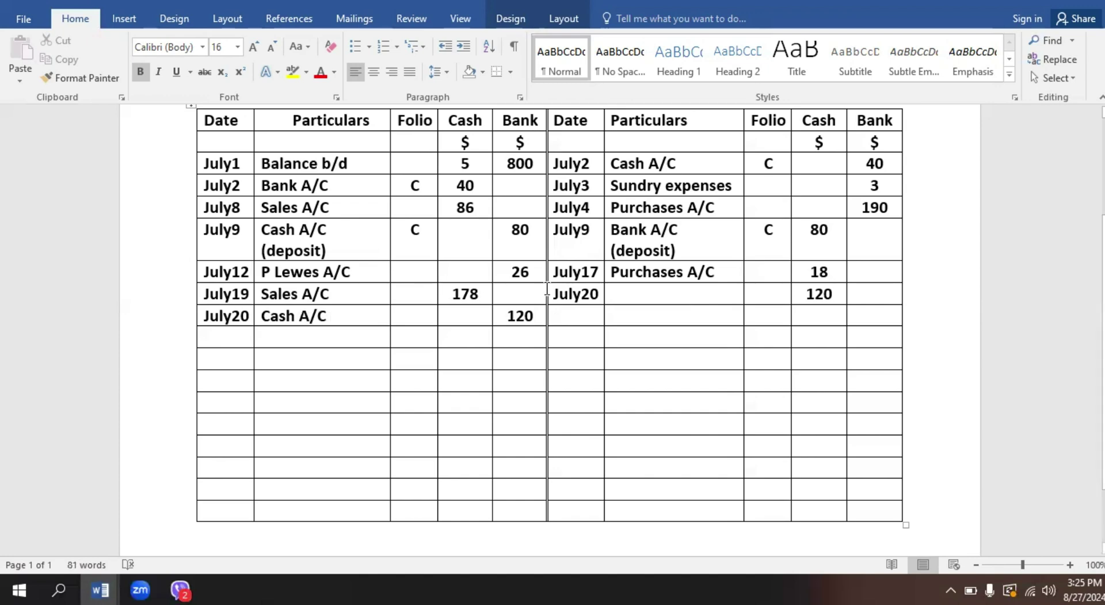
{"action": "left_click", "coordinate": [632, 297]}
{"action": "type", "text": "bank"}
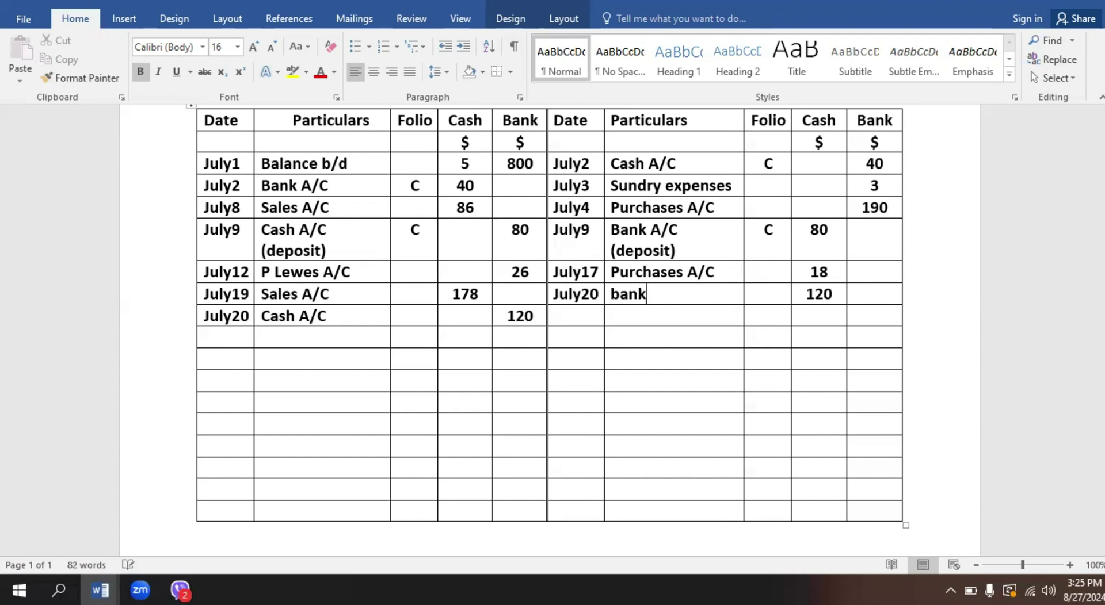
{"action": "type", "text": " A/C"}
Add "(deposit)" after the account name in the particulars of both July20 entries
{"action": "key", "text": "Return"}
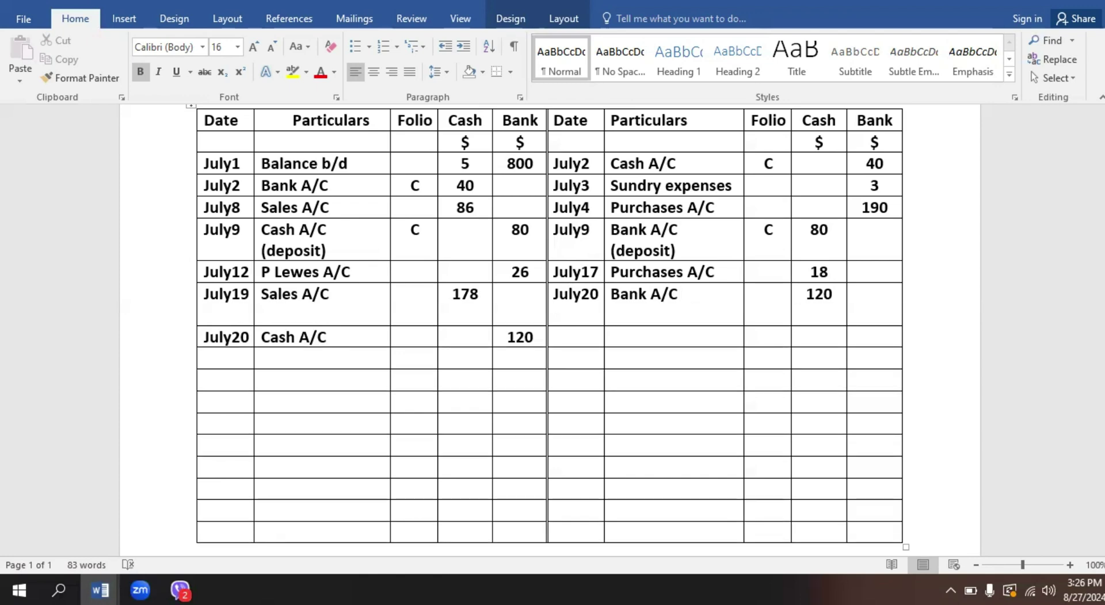
{"action": "key", "text": "BackSpace"}
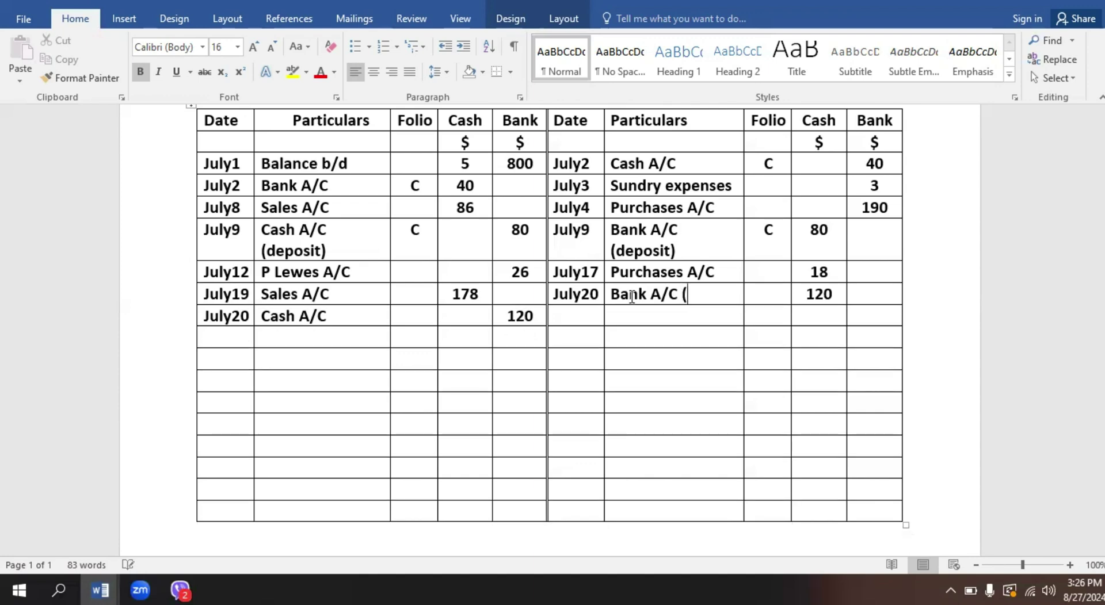
{"action": "type", "text": "(deposit"}
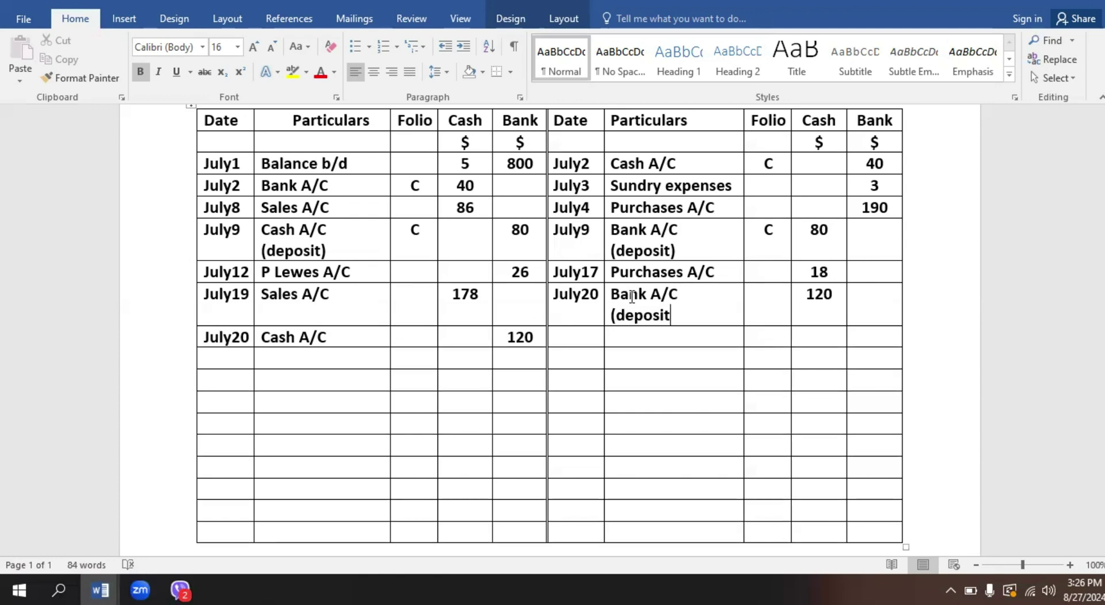
{"action": "type", "text": "("}
{"action": "key", "text": "BackSpace"}
{"action": "type", "text": ")"}
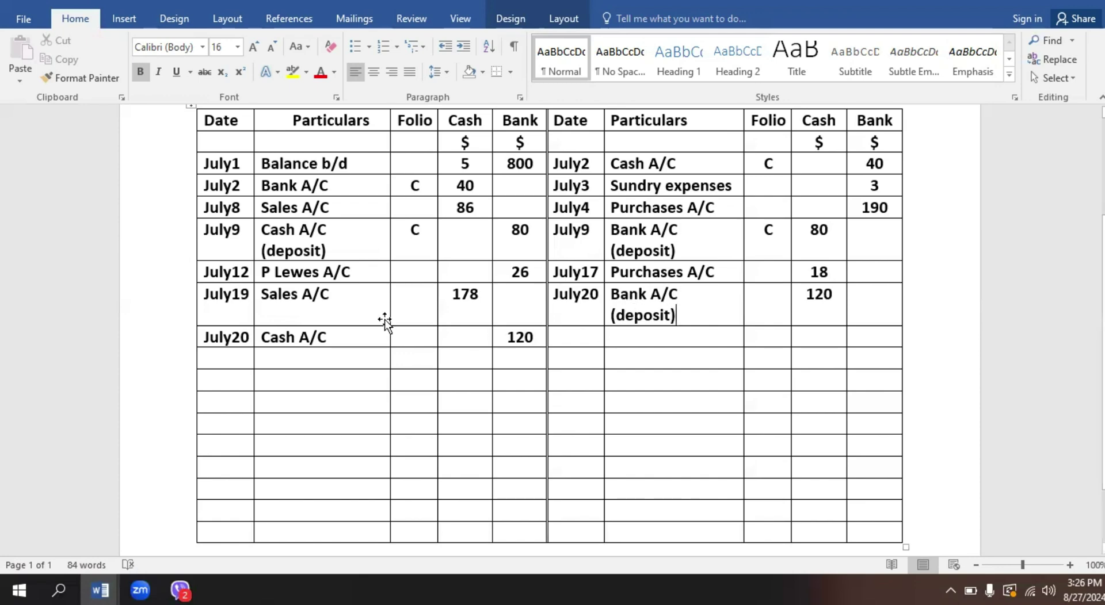
{"action": "left_click", "coordinate": [361, 340]}
{"action": "type", "text": "(dep"}
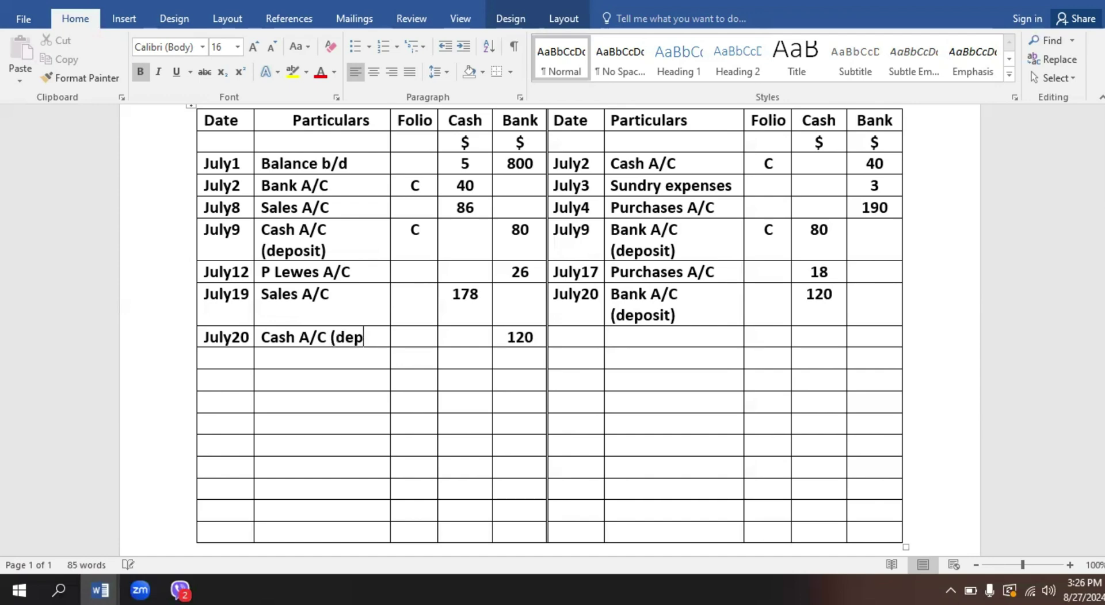
{"action": "type", "text": "osit"}
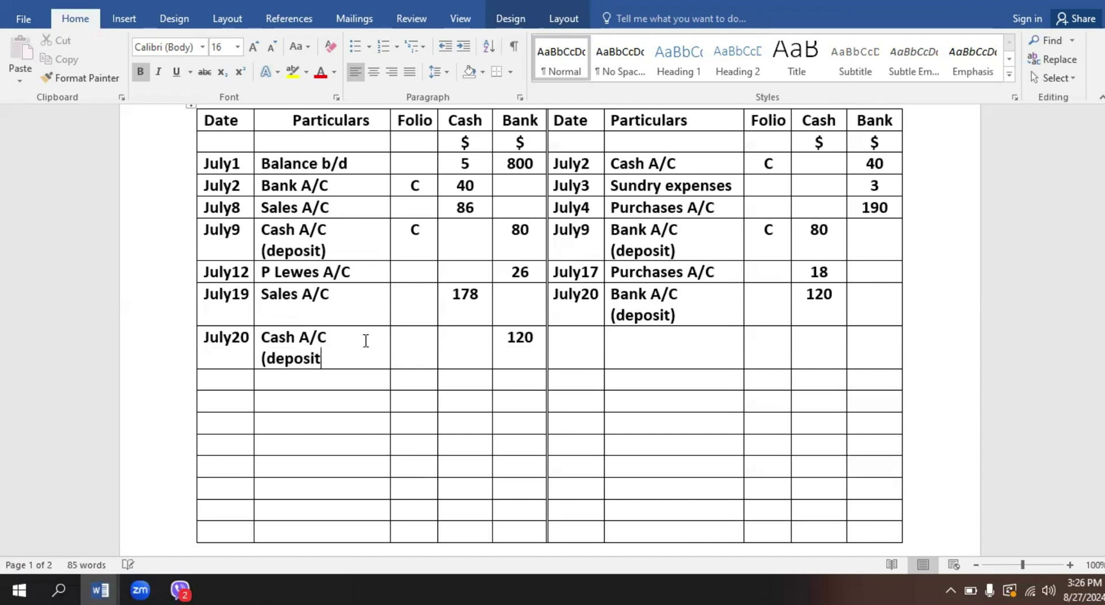
{"action": "type", "text": ")"}
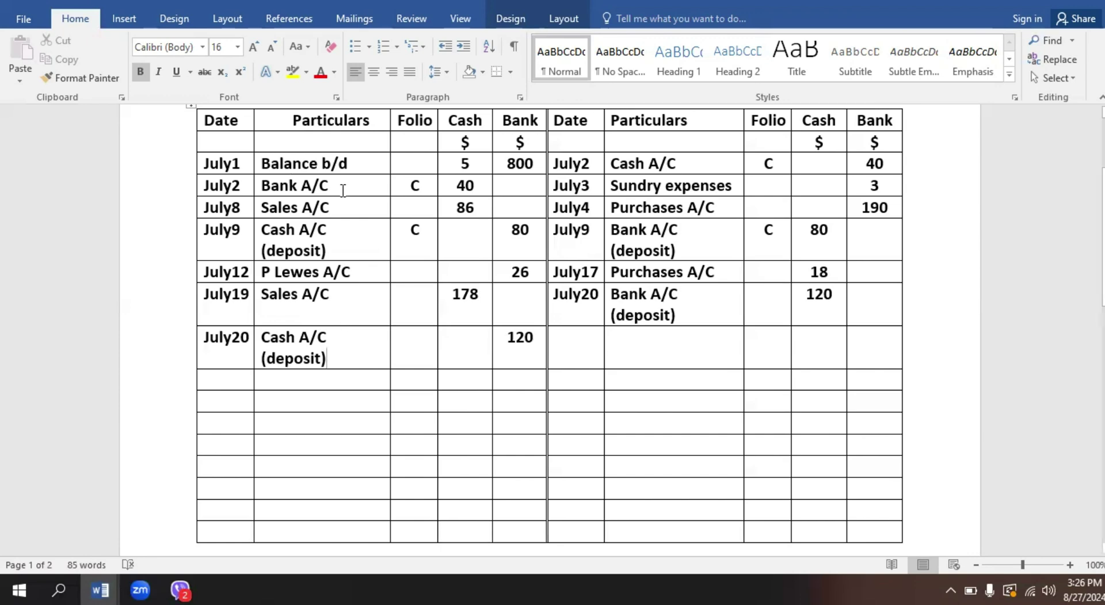
{"action": "scroll", "coordinate": [344, 190], "scroll_direction": "up", "scroll_amount": 2}
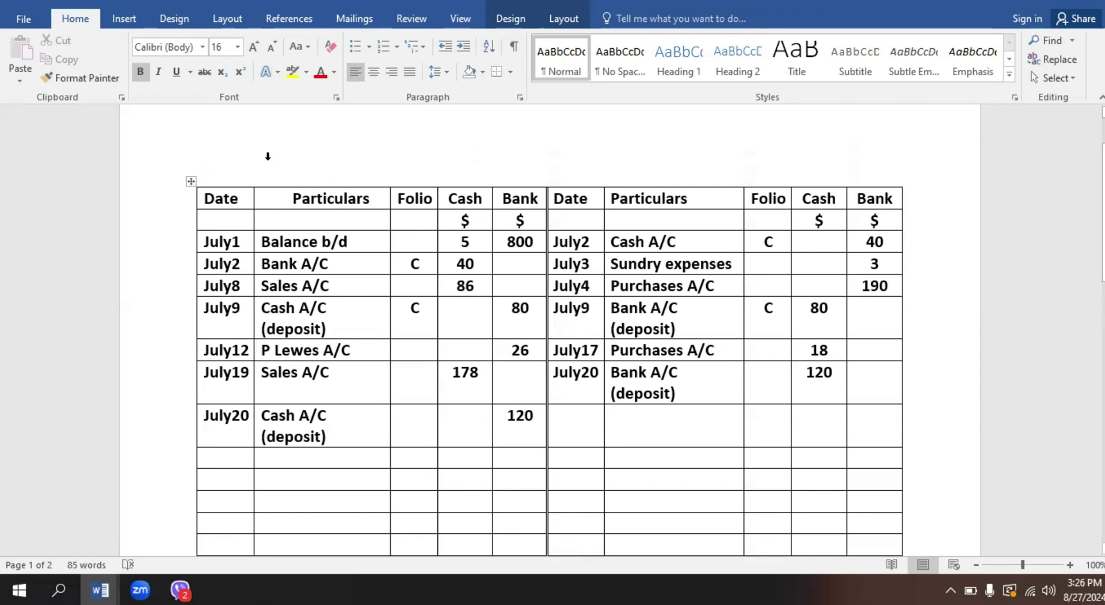
{"action": "left_click", "coordinate": [239, 155]}
{"action": "left_click", "coordinate": [249, 155]}
{"action": "left_click_drag", "start_coordinate": [250, 155], "coordinate": [959, 251]}
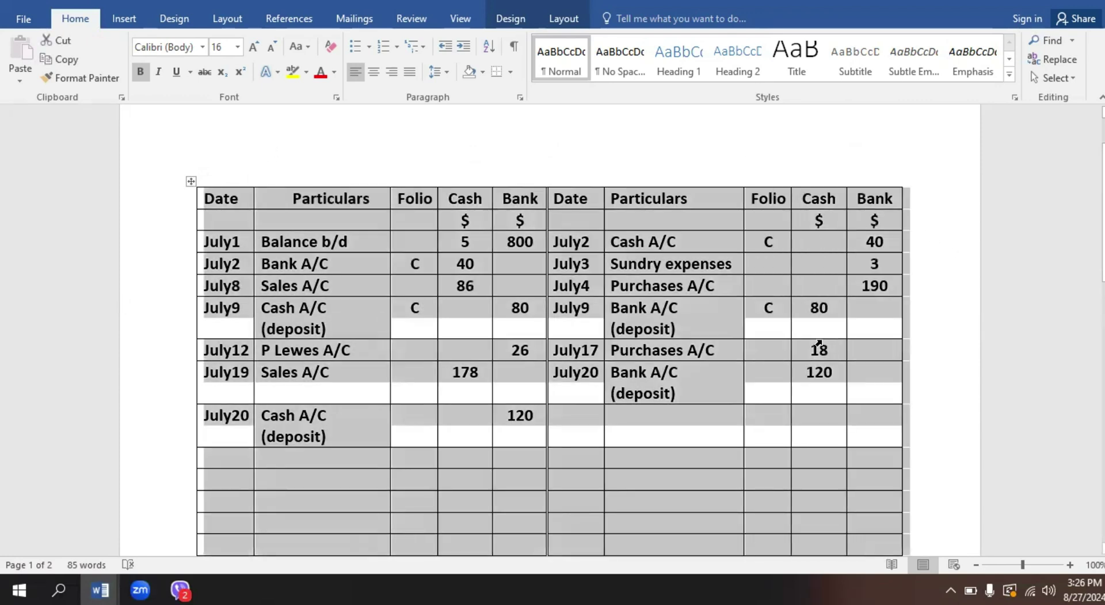
{"action": "scroll", "coordinate": [783, 322], "scroll_direction": "up", "scroll_amount": 2}
{"action": "scroll", "coordinate": [774, 334], "scroll_direction": "down", "scroll_amount": 10}
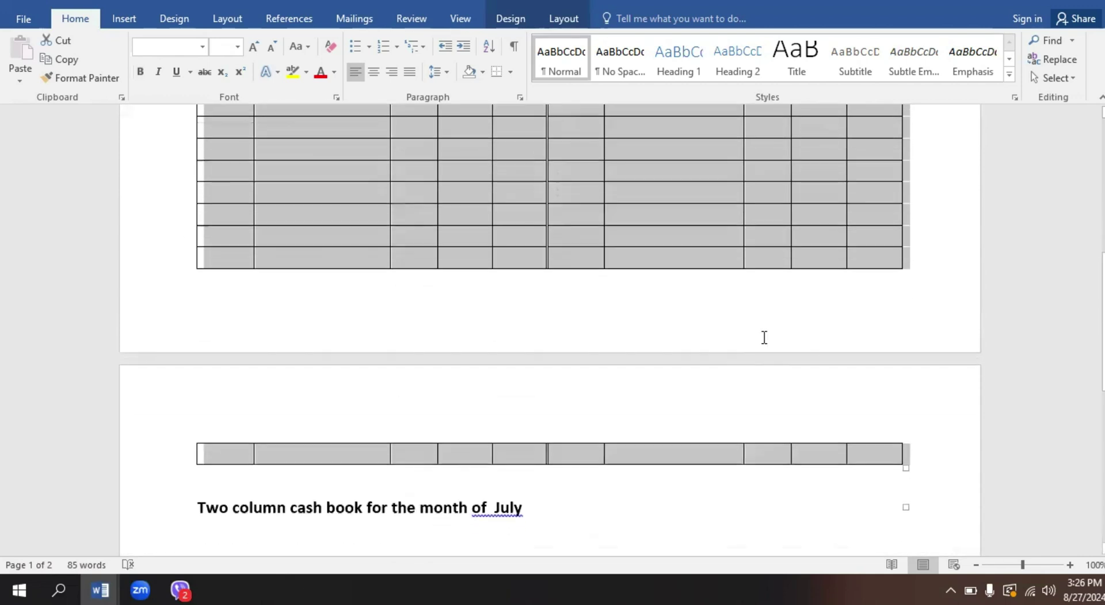
{"action": "scroll", "coordinate": [763, 328], "scroll_direction": "down", "scroll_amount": 3}
{"action": "scroll", "coordinate": [821, 311], "scroll_direction": "up", "scroll_amount": 5}
{"action": "scroll", "coordinate": [819, 304], "scroll_direction": "up", "scroll_amount": 1}
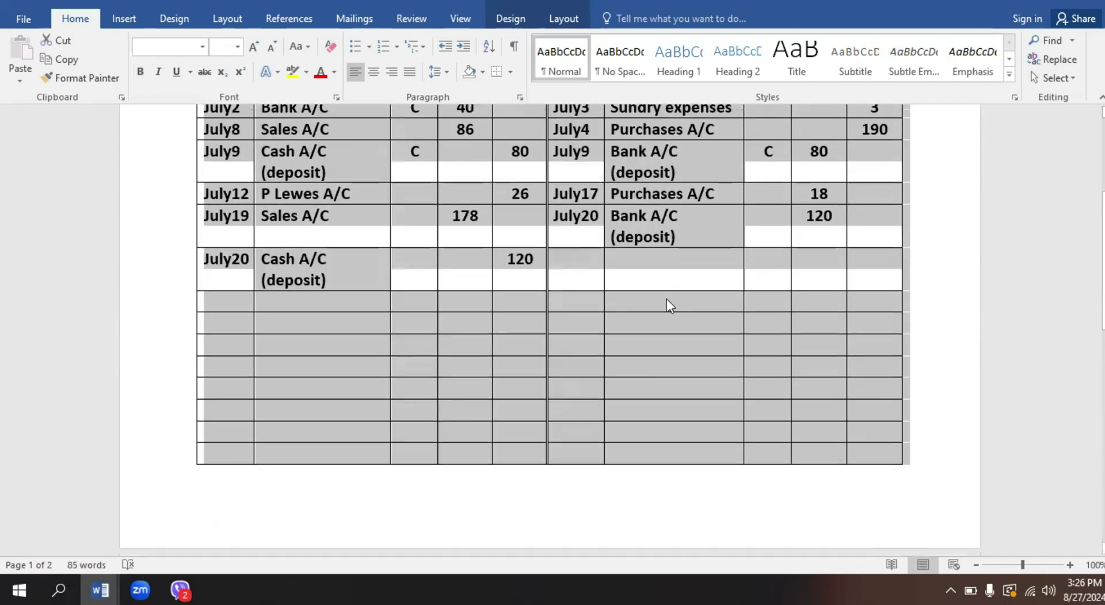
{"action": "left_click", "coordinate": [665, 302]}
{"action": "scroll", "coordinate": [650, 305], "scroll_direction": "up", "scroll_amount": 2}
{"action": "scroll", "coordinate": [644, 311], "scroll_direction": "down", "scroll_amount": 10}
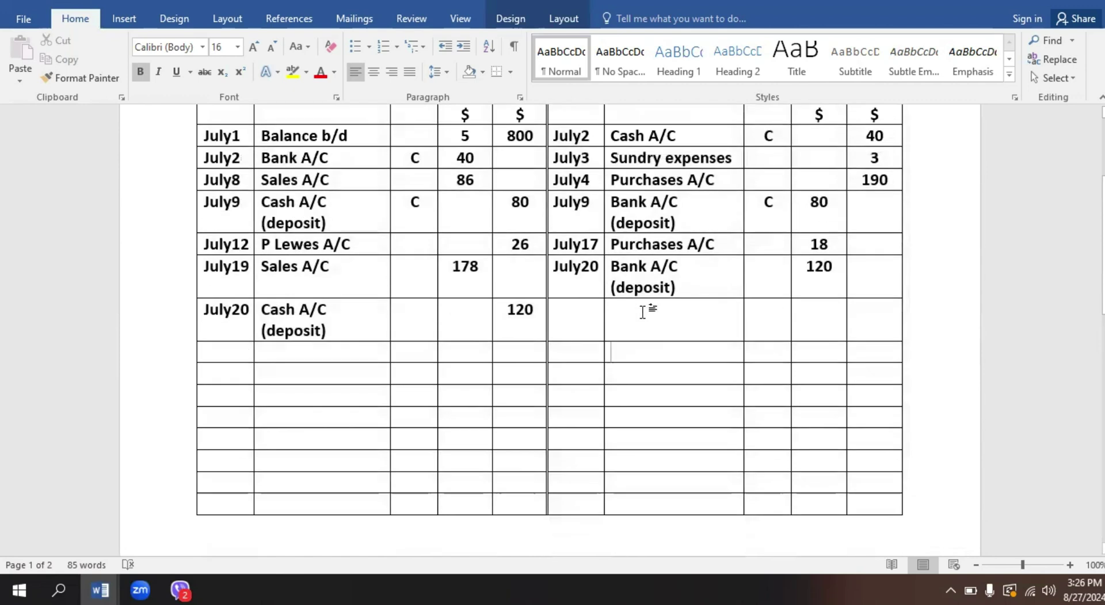
{"action": "scroll", "coordinate": [617, 360], "scroll_direction": "down", "scroll_amount": 2}
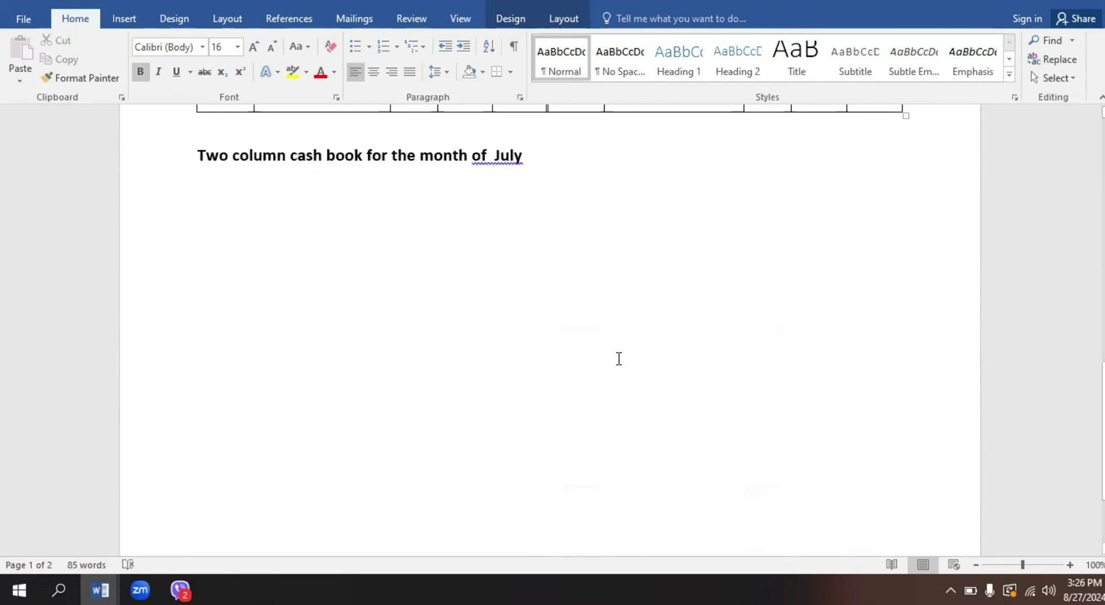
{"action": "scroll", "coordinate": [620, 345], "scroll_direction": "up", "scroll_amount": 12}
{"action": "scroll", "coordinate": [799, 191], "scroll_direction": "down", "scroll_amount": 3}
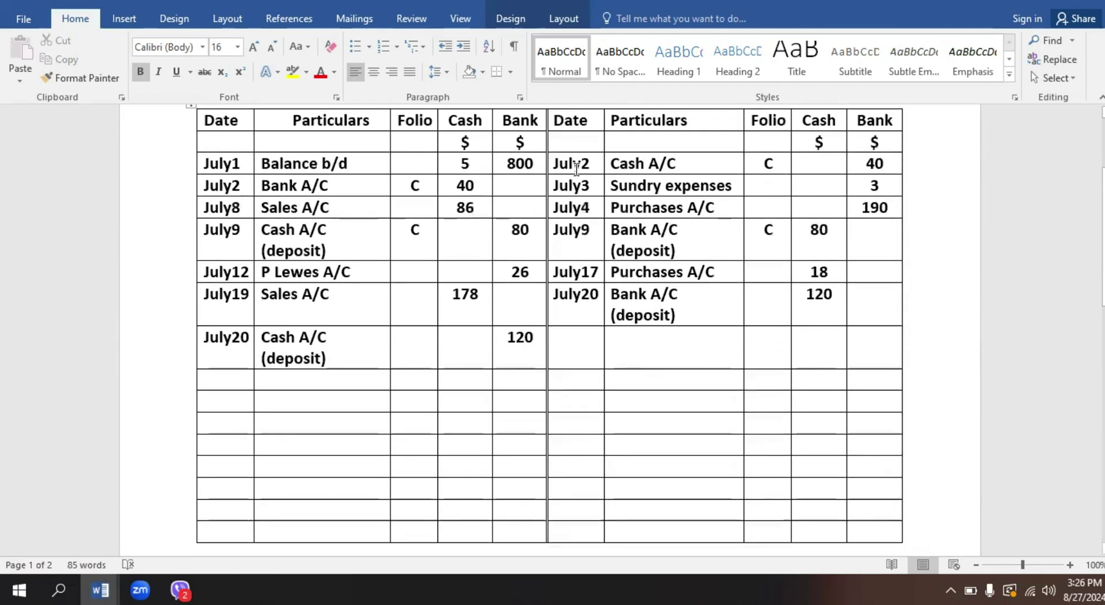
{"action": "scroll", "coordinate": [582, 279], "scroll_direction": "up", "scroll_amount": 2}
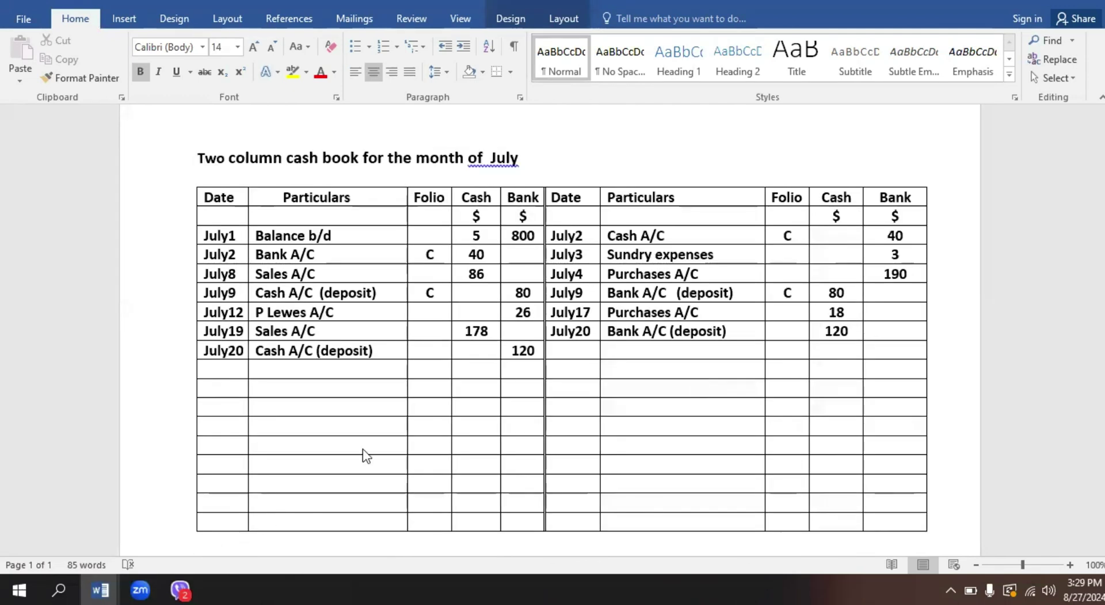
Look up the July 24 cheque payment in UMZ1111 and enter 250 in the right half's Bank column in Document2, below the July20 row
{"action": "mouse_move", "coordinate": [100, 590]}
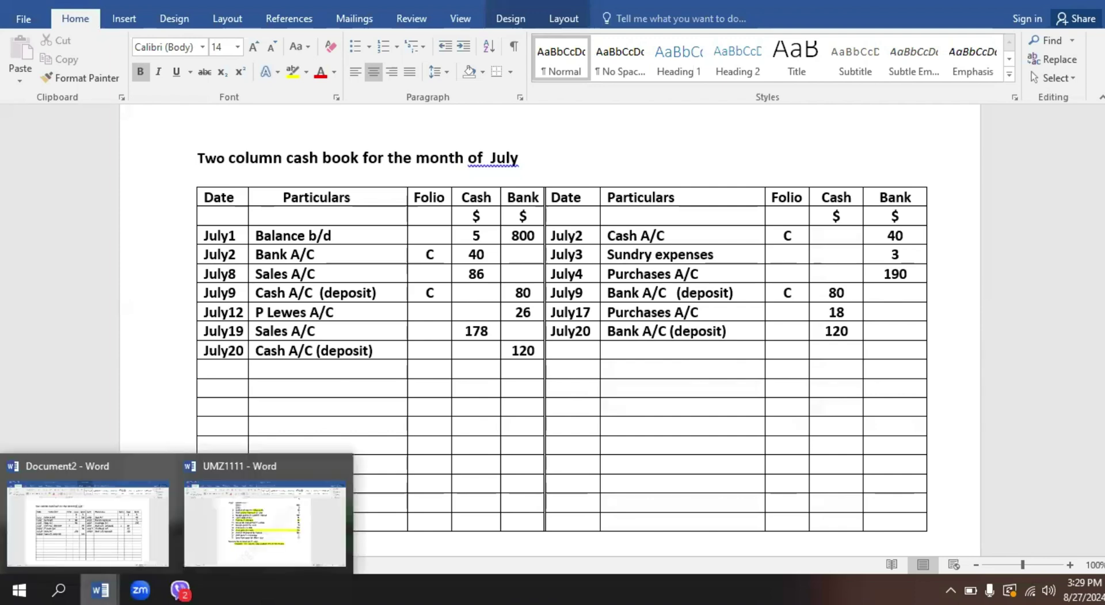
{"action": "left_click", "coordinate": [260, 541]}
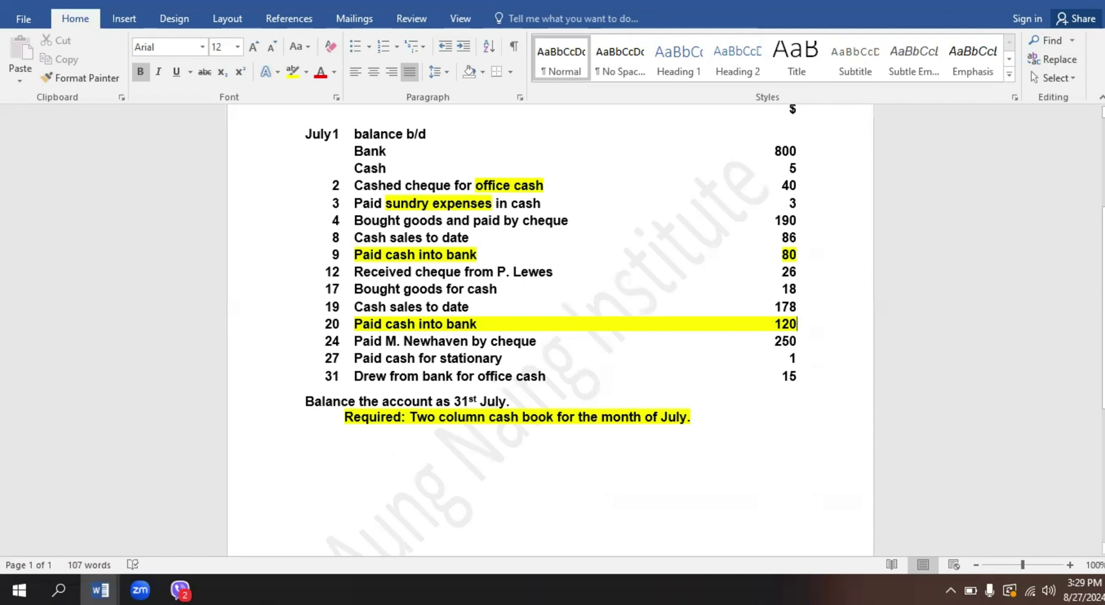
{"action": "mouse_move", "coordinate": [97, 573]}
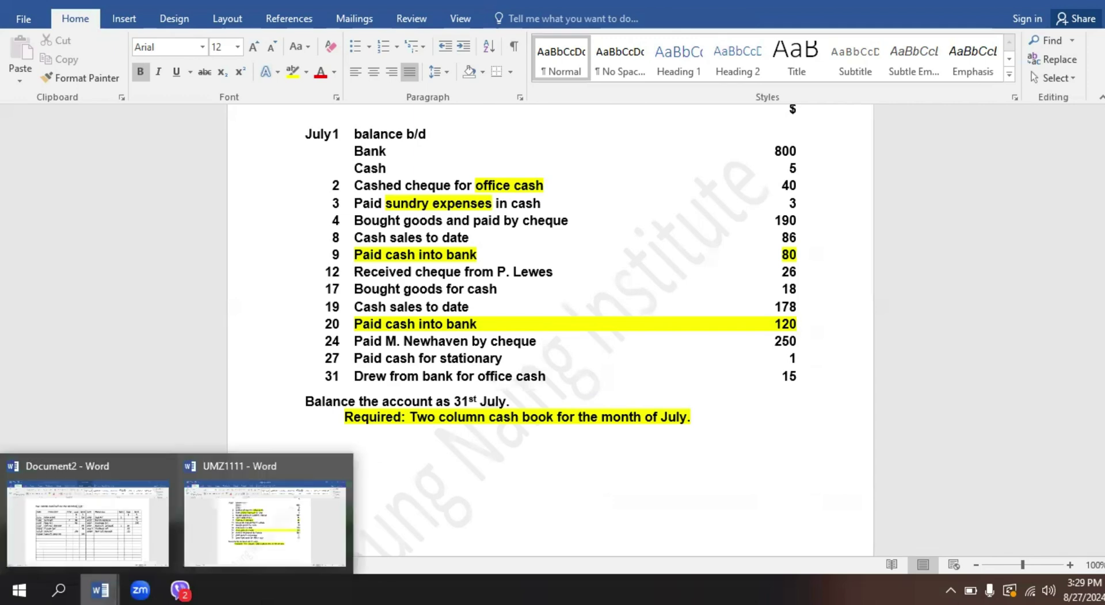
{"action": "left_click", "coordinate": [96, 564]}
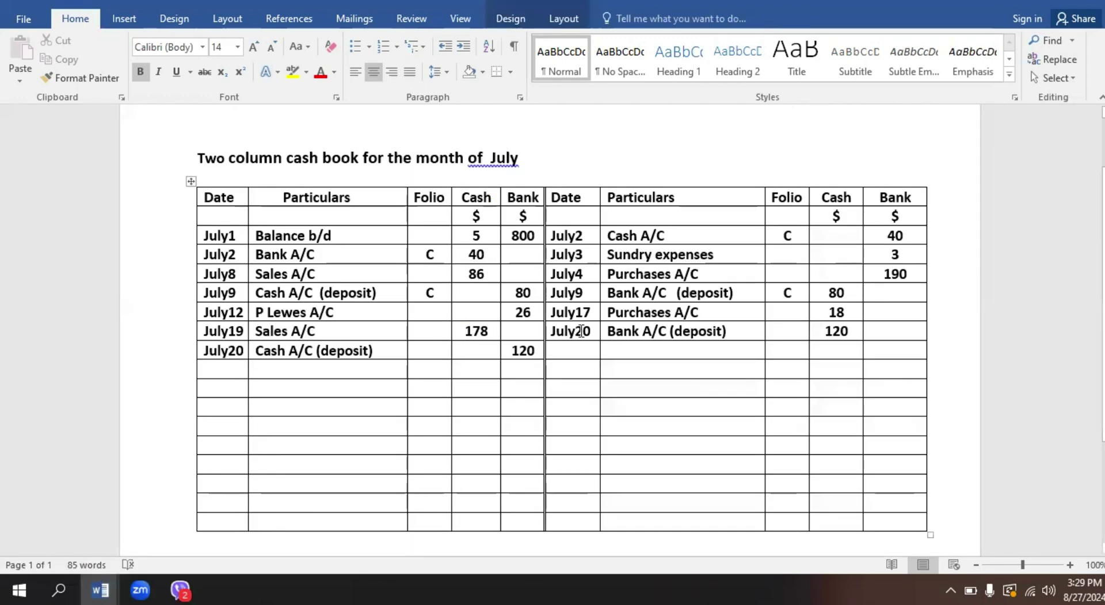
{"action": "left_click", "coordinate": [895, 353]}
{"action": "type", "text": "250"}
Date the 250 entry July24 and fill in its particulars with the payee's name followed by A/C
{"action": "left_click", "coordinate": [581, 354]}
{"action": "type", "text": "j"}
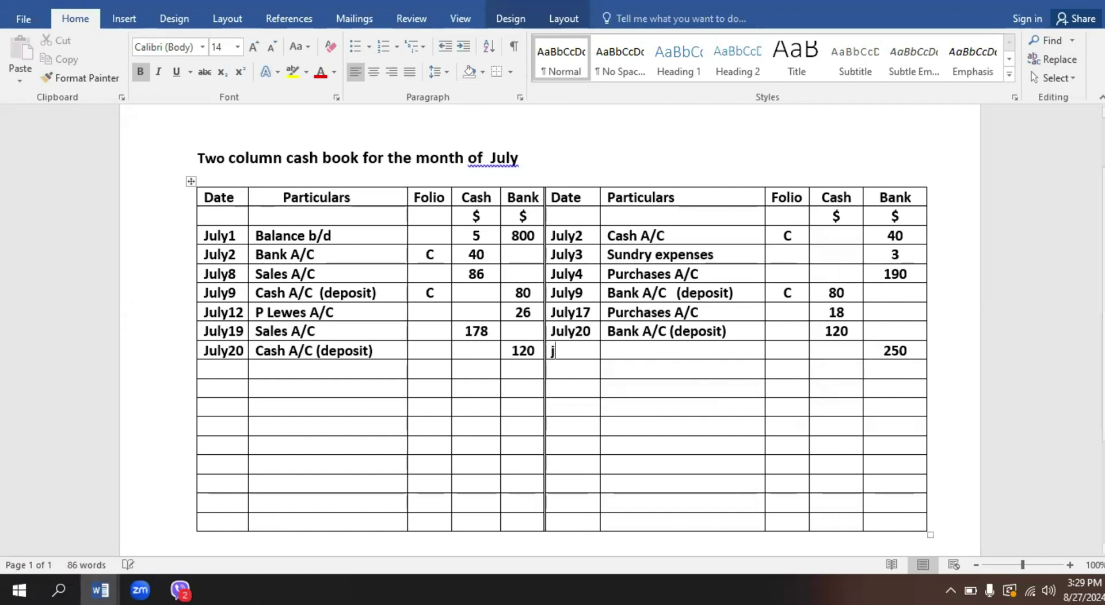
{"action": "type", "text": "uly"}
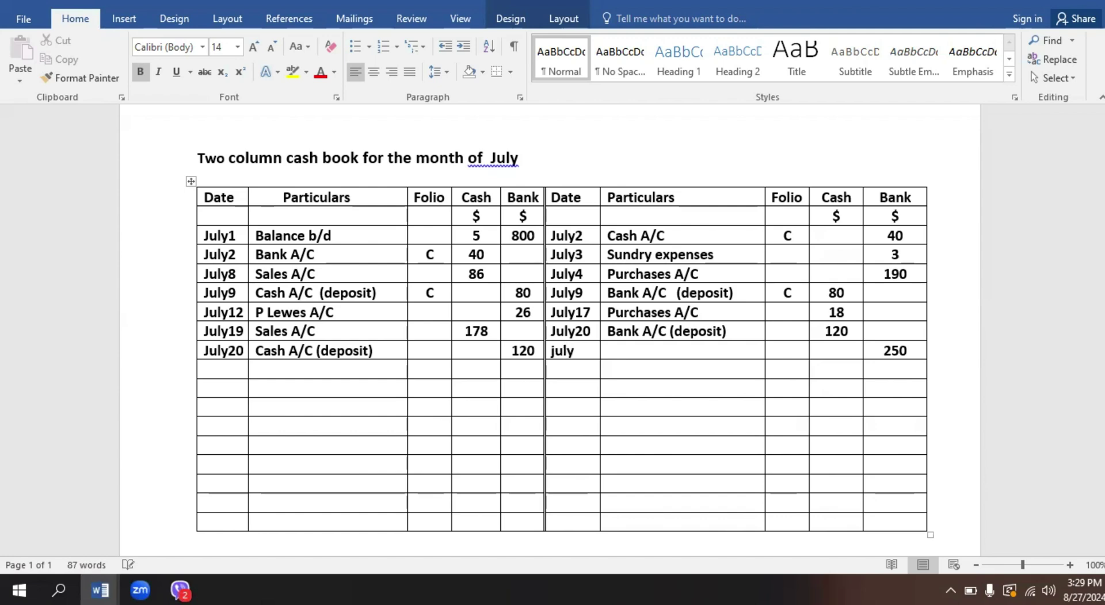
{"action": "type", "text": "24"}
{"action": "key", "text": "Tab"}
{"action": "type", "text": "M N"}
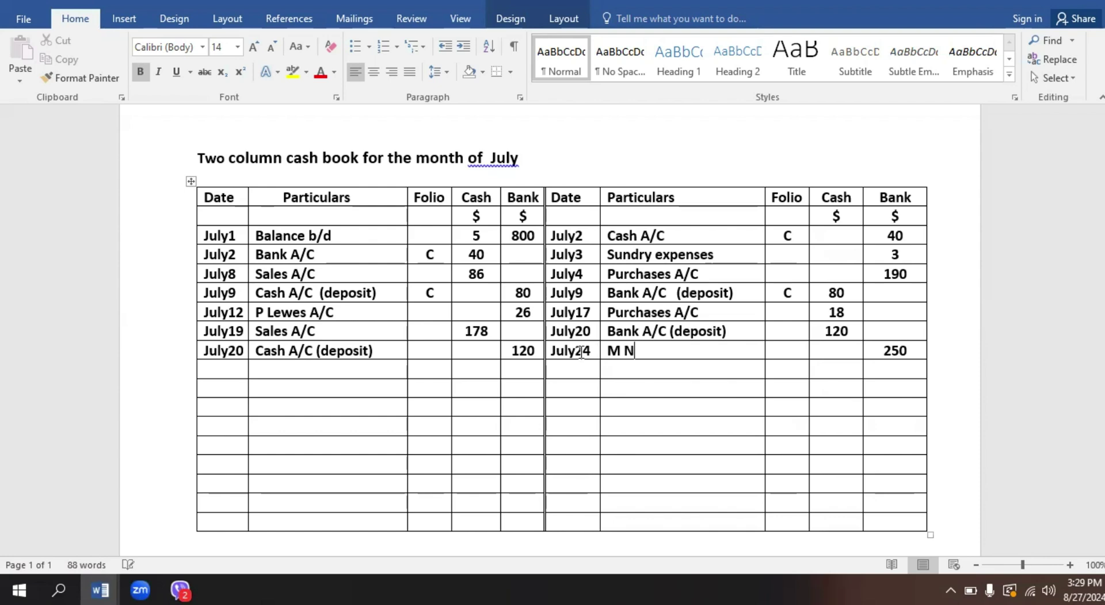
{"action": "type", "text": "ewhaven A/C"}
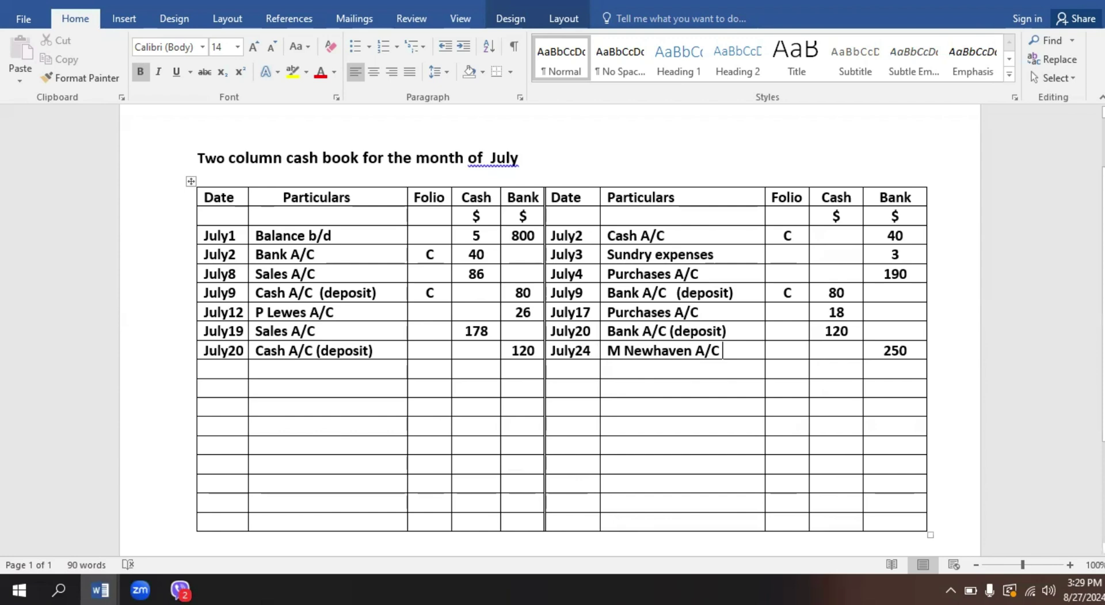
Look up the July 27 stationery payment in UMZ1111 and enter 1 in the right half's Cash column in Document2, below the July24 row
{"action": "key", "text": "alt+Tab"}
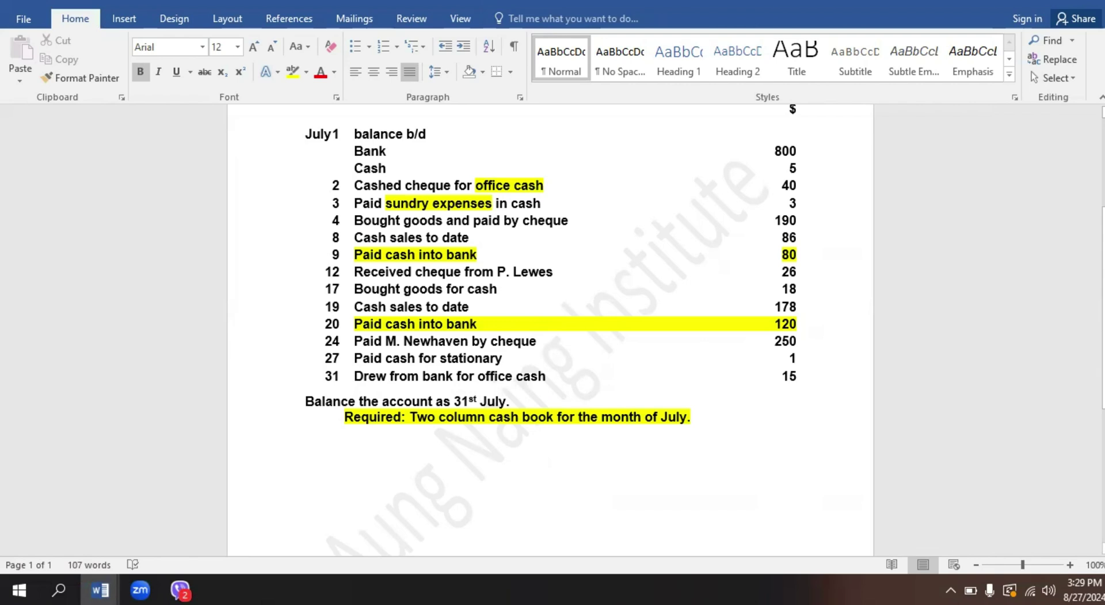
{"action": "mouse_move", "coordinate": [99, 589]}
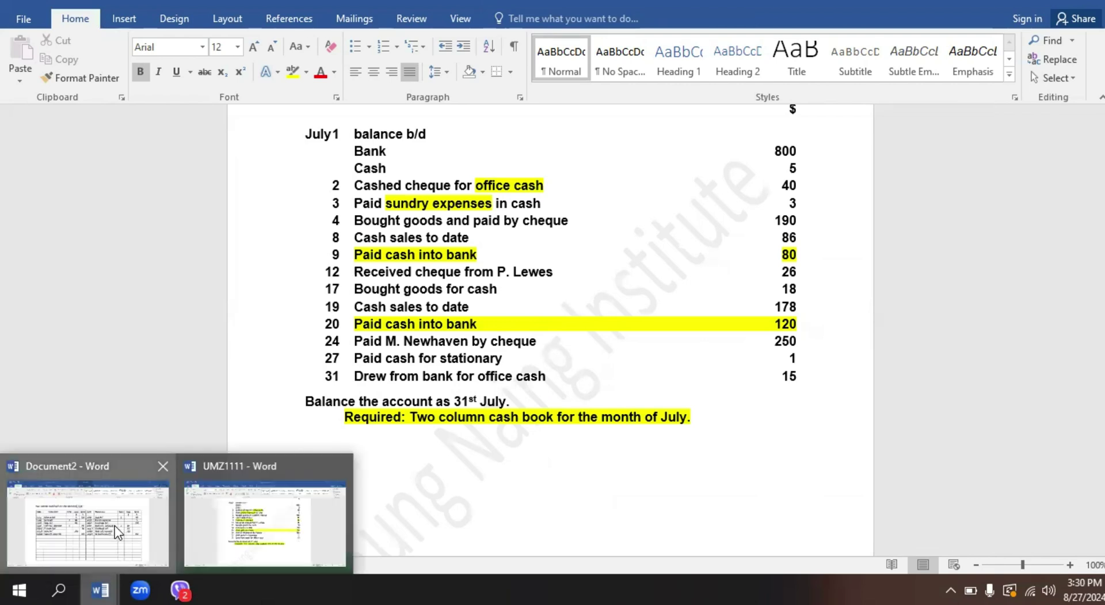
{"action": "left_click", "coordinate": [118, 533]}
{"action": "left_click", "coordinate": [833, 370]}
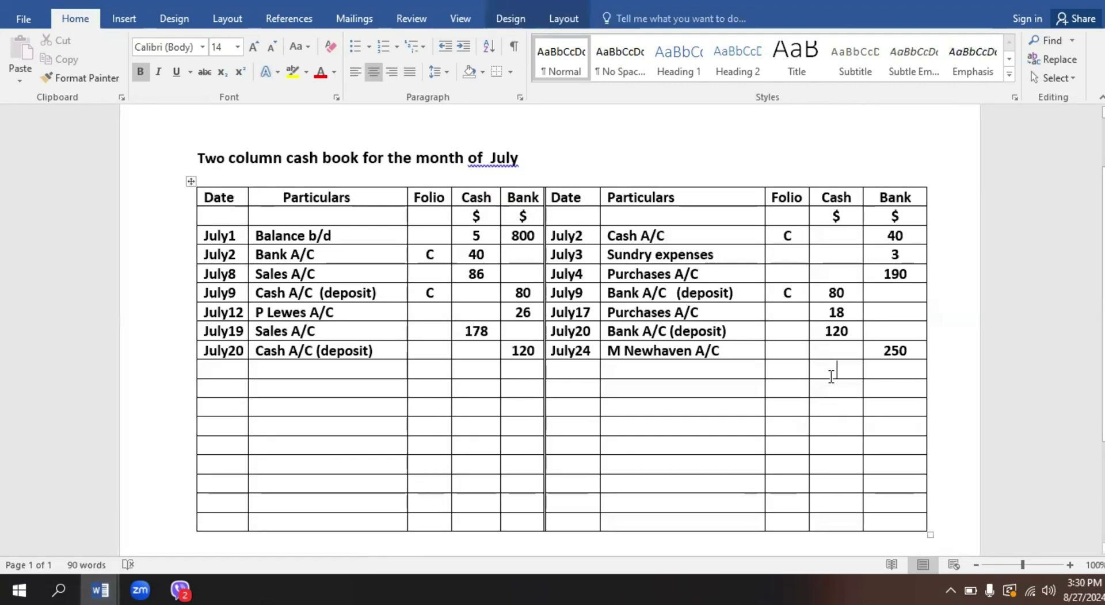
{"action": "type", "text": "1"}
Date the stationery payment entry July27 and fill in its particulars as Stationery A/C
{"action": "left_click", "coordinate": [575, 370]}
{"action": "type", "text": "ju"}
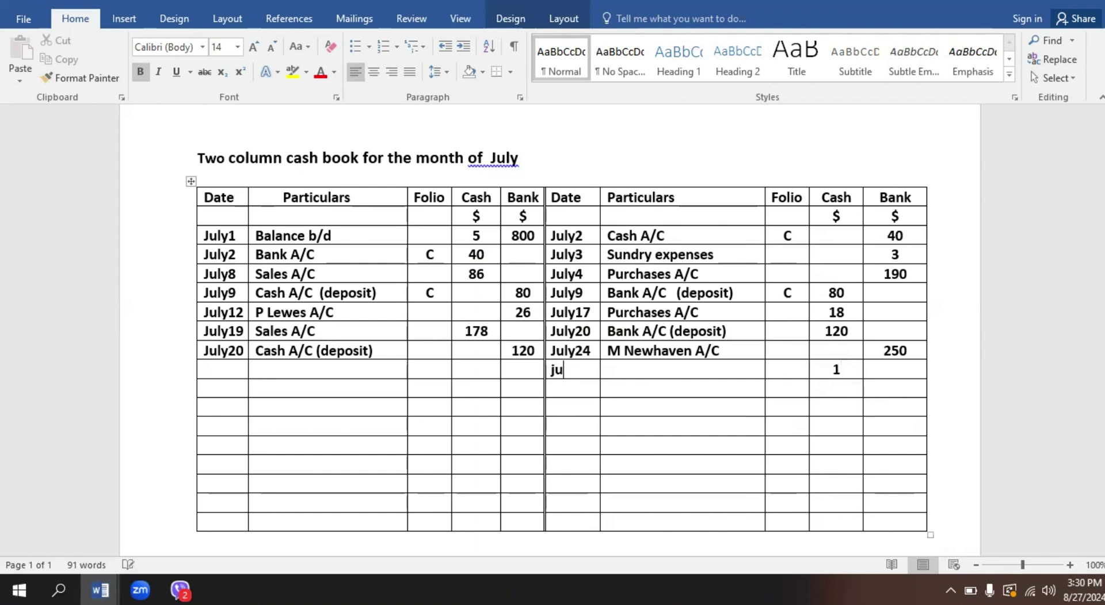
{"action": "type", "text": "ly27"}
{"action": "key", "text": "Tab"}
{"action": "type", "text": "stat"}
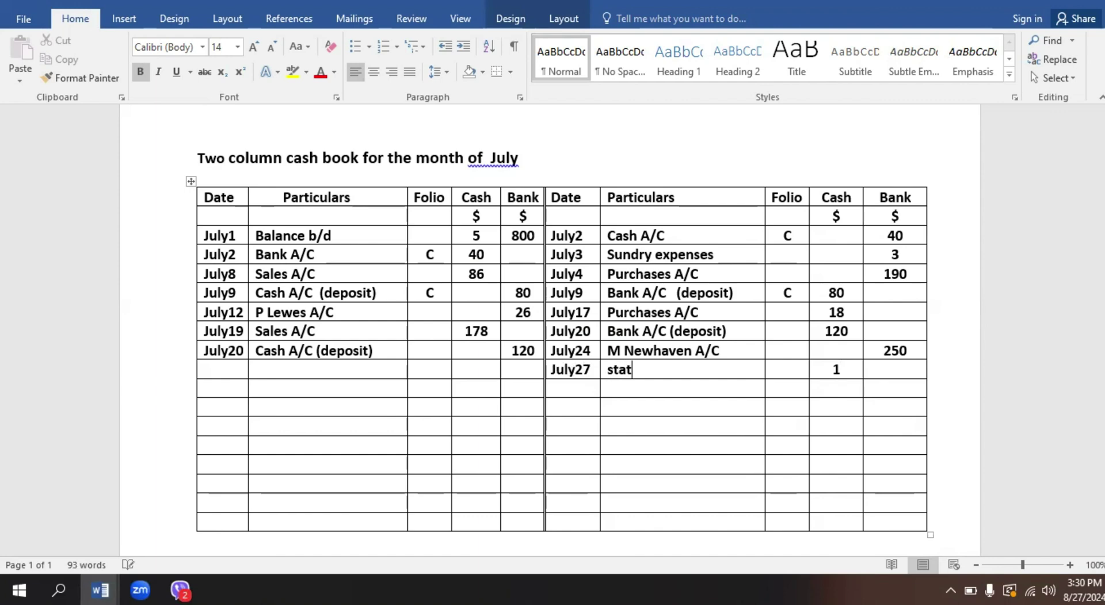
{"action": "type", "text": "ionery "}
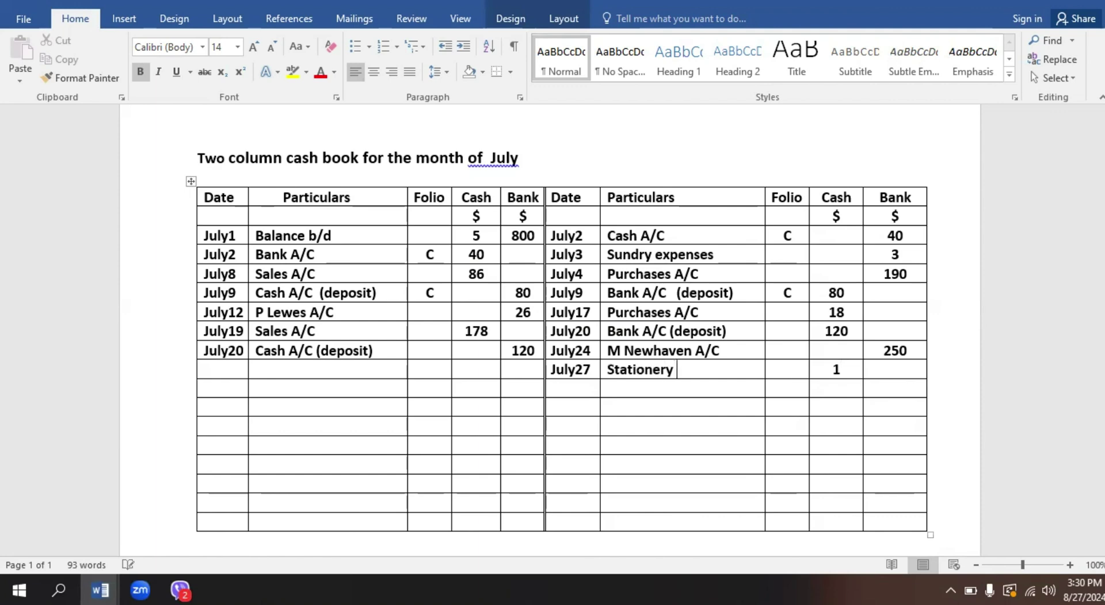
{"action": "type", "text": "A/C"}
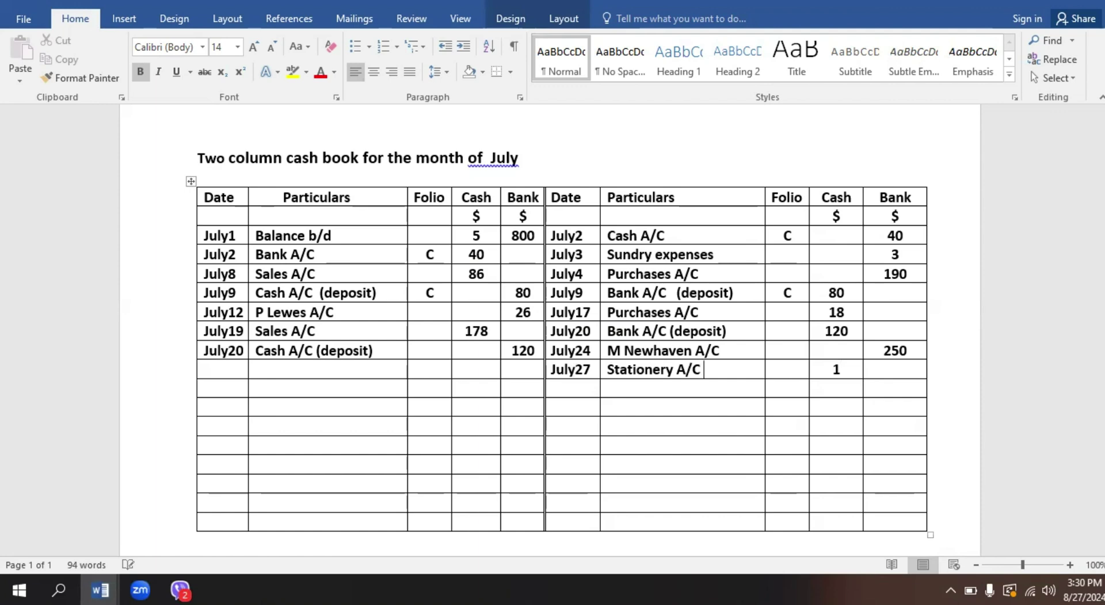